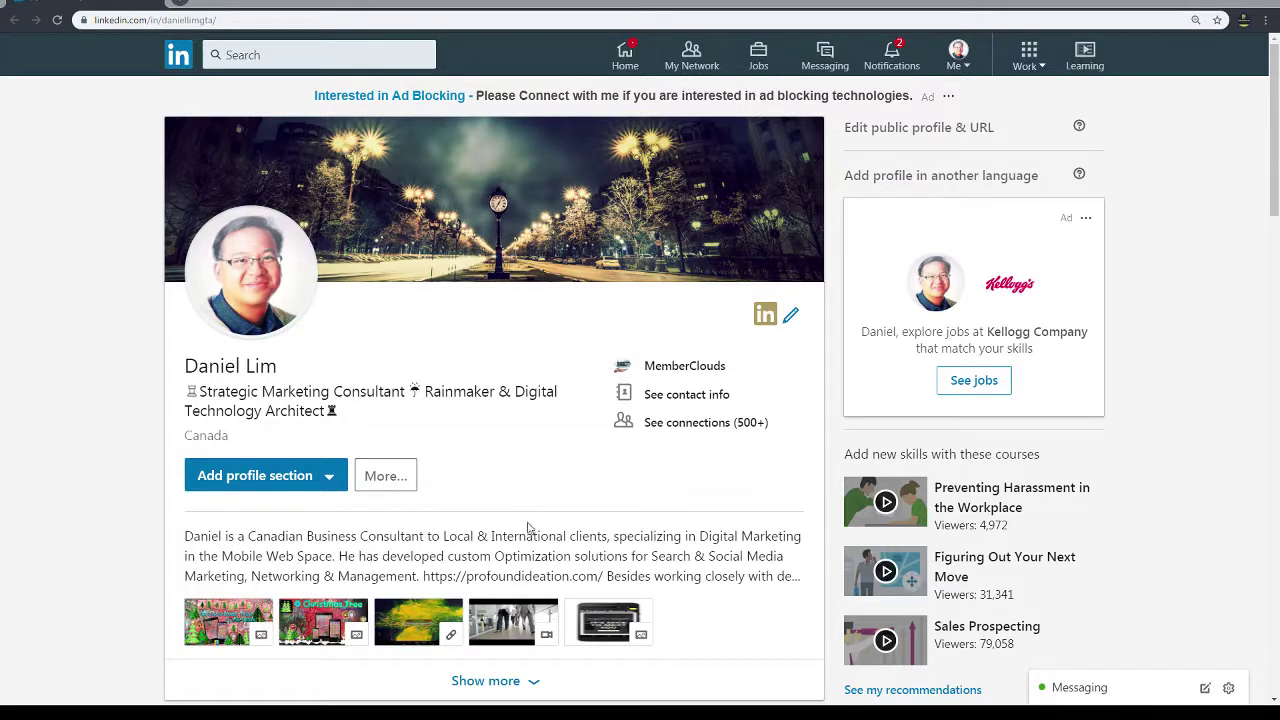
# Open the Add profile section list and expand its Background category
pyautogui.click(305, 478)
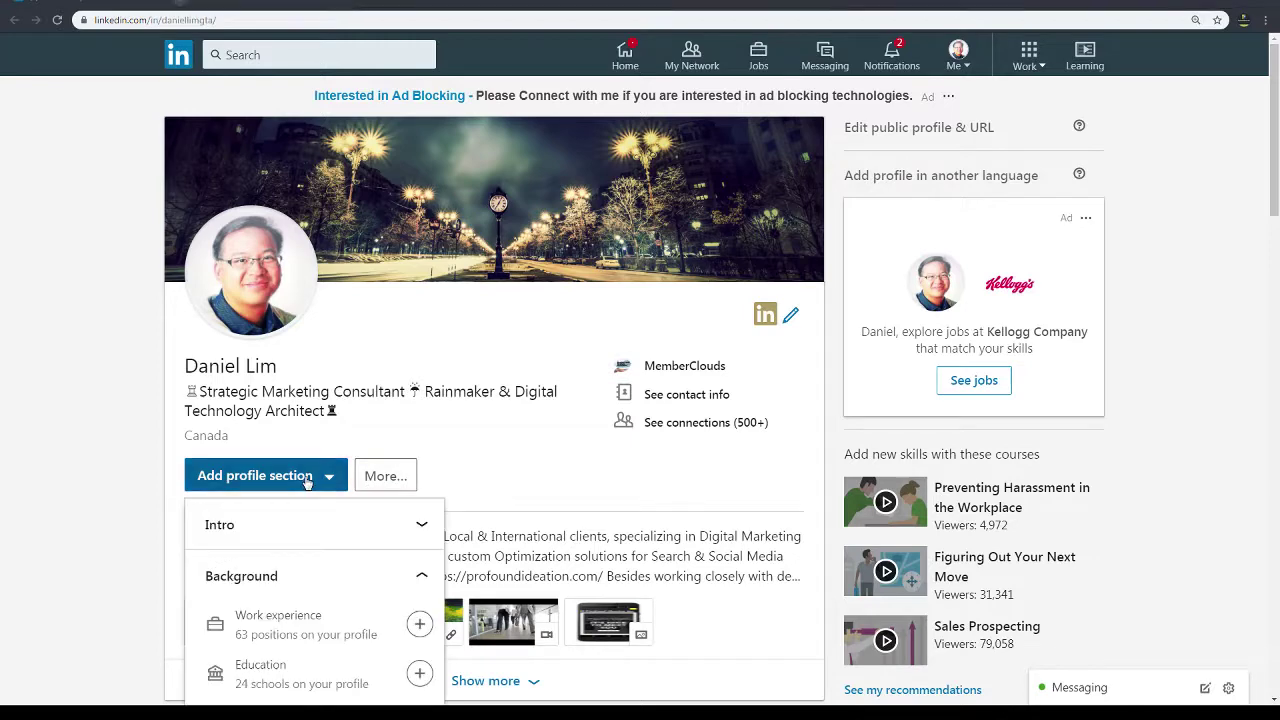
pyautogui.scroll(-2, 290, 470)
pyautogui.click(330, 280)
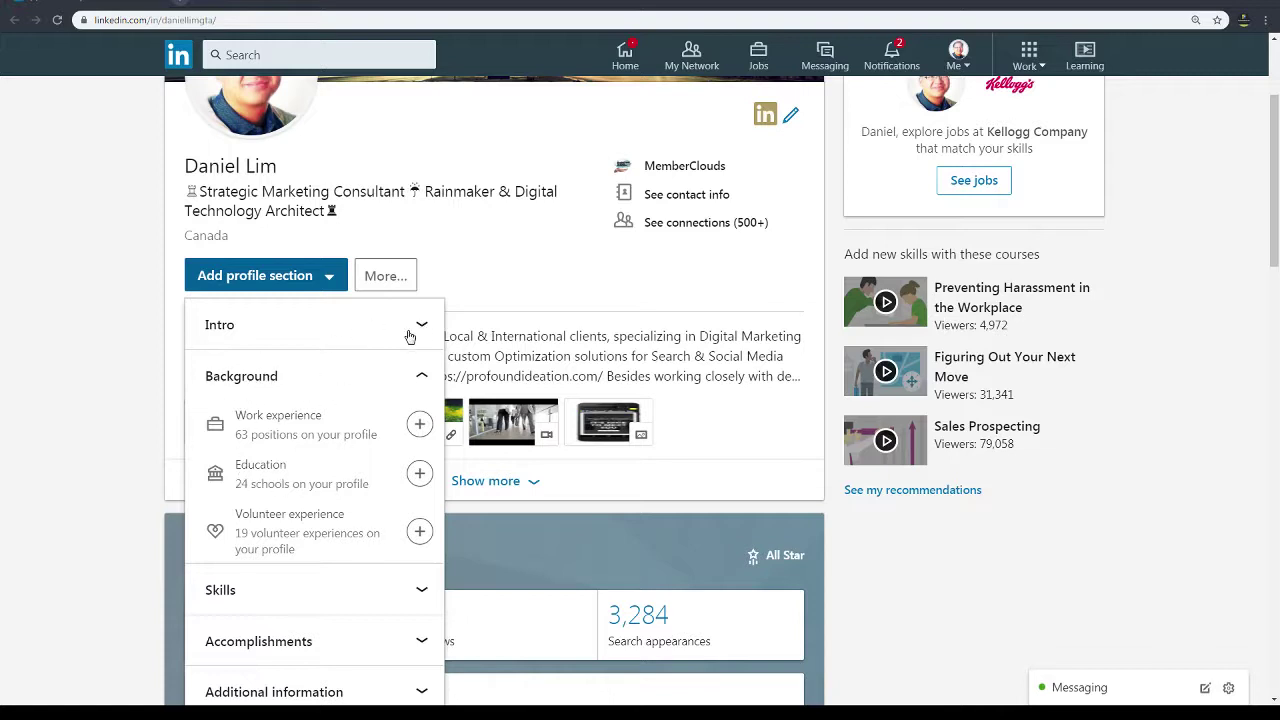
pyautogui.press('Escape')
pyautogui.click(300, 276)
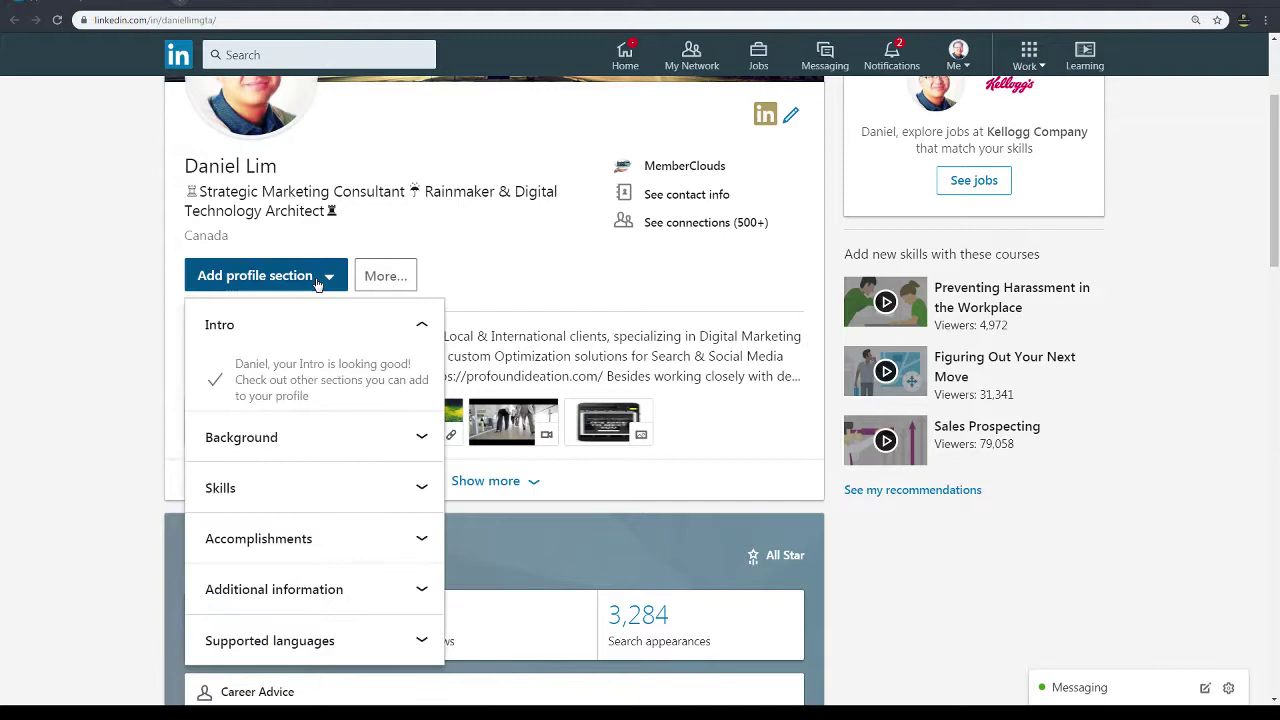
pyautogui.click(407, 432)
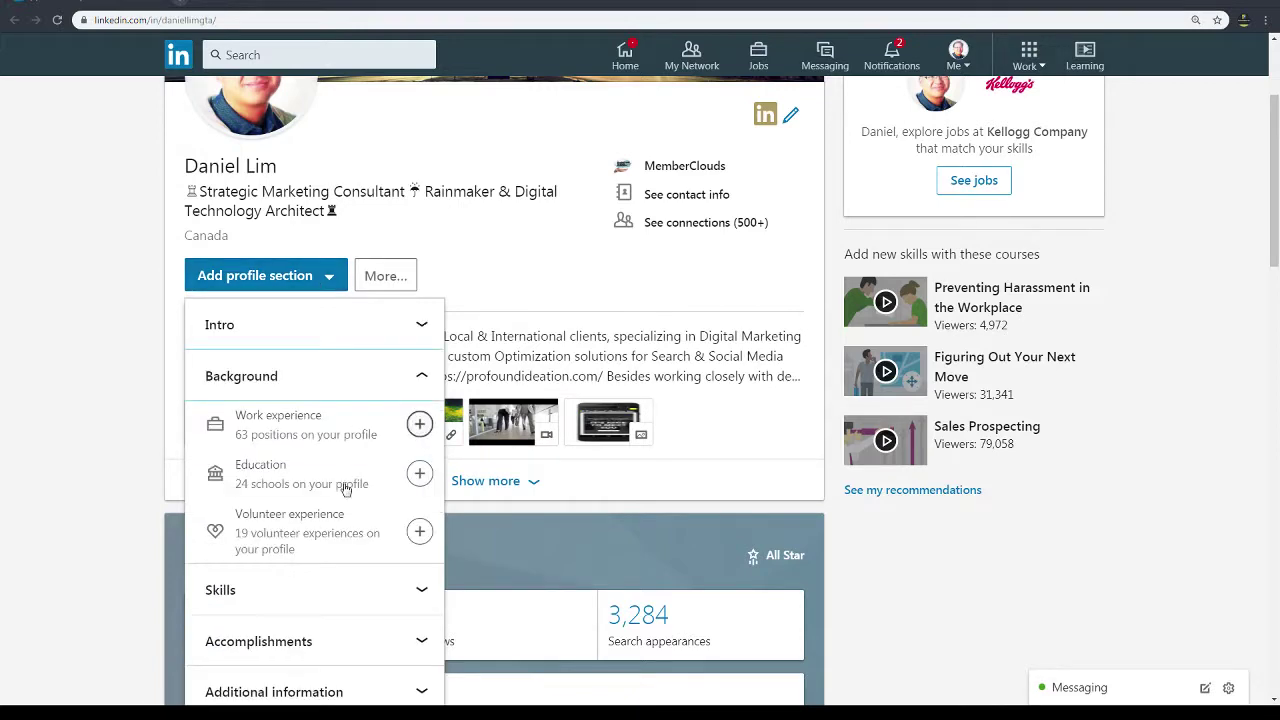
pyautogui.scroll(-1, 345, 505)
# Expand the Skills, Accomplishments and Additional information categories of addable sections
pyautogui.click(428, 524)
pyautogui.scroll(-2, 394, 343)
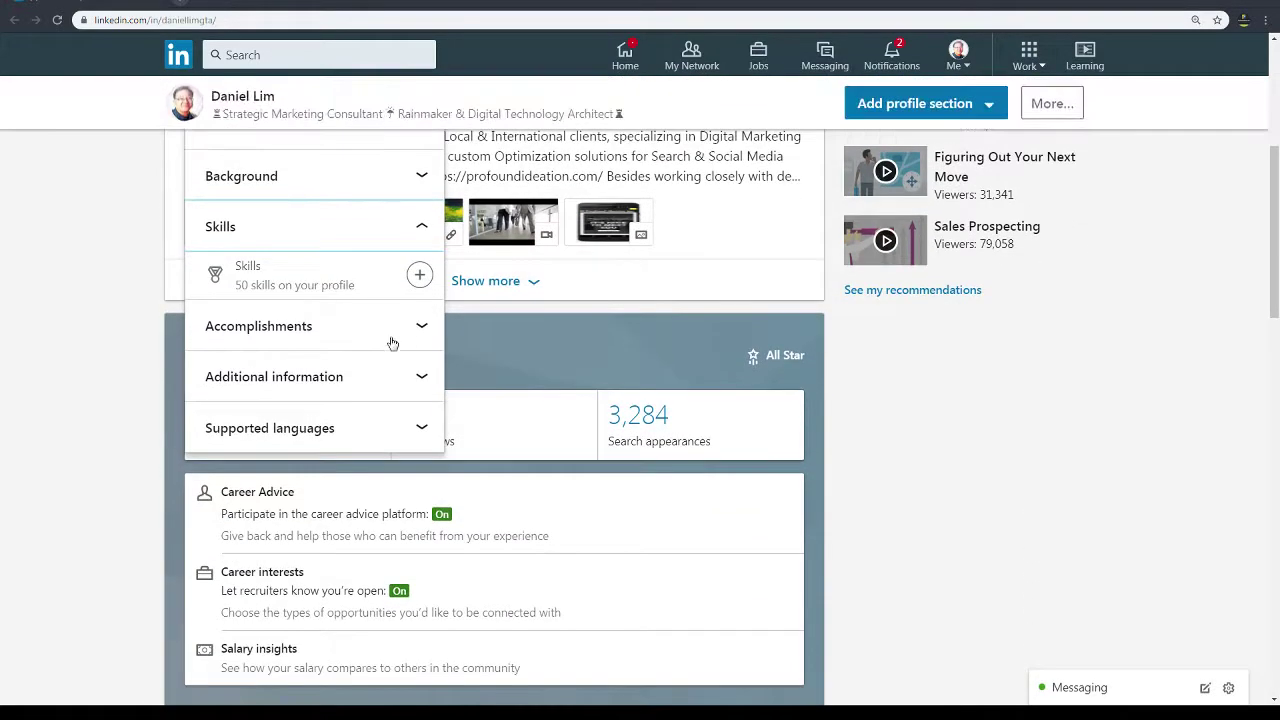
pyautogui.click(423, 329)
pyautogui.scroll(-3, 405, 440)
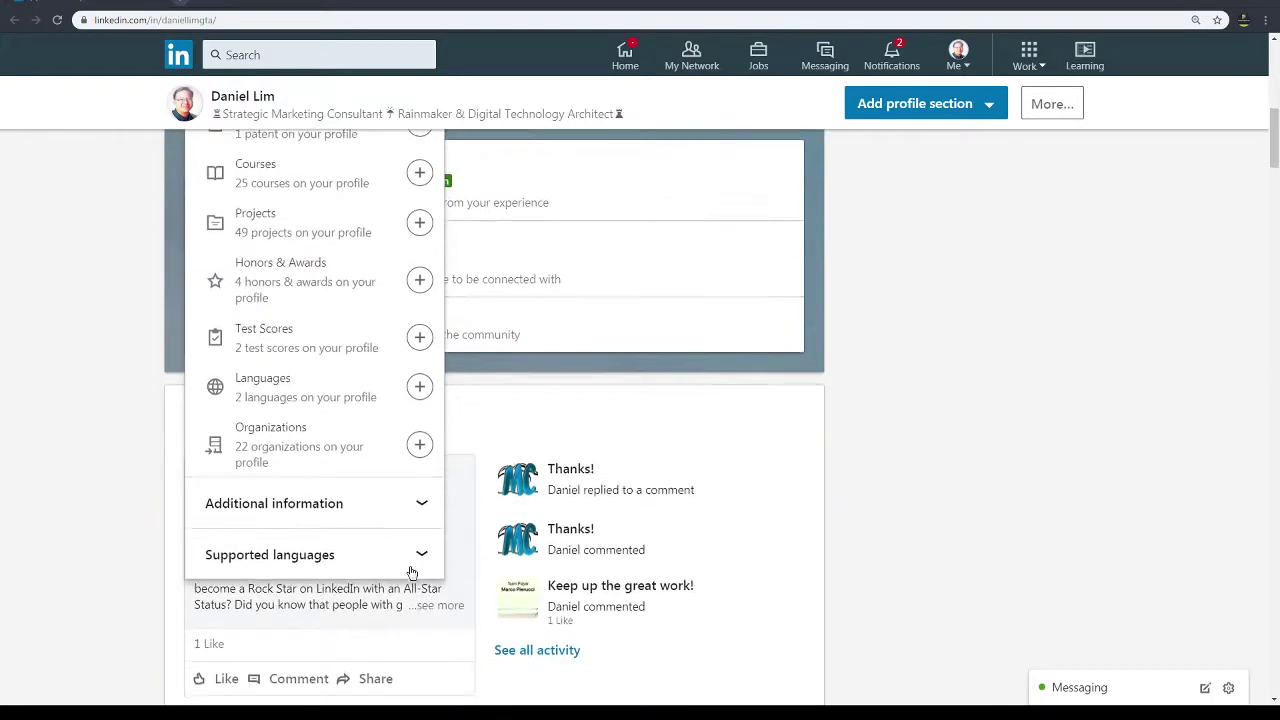
pyautogui.click(426, 502)
pyautogui.scroll(3, 360, 310)
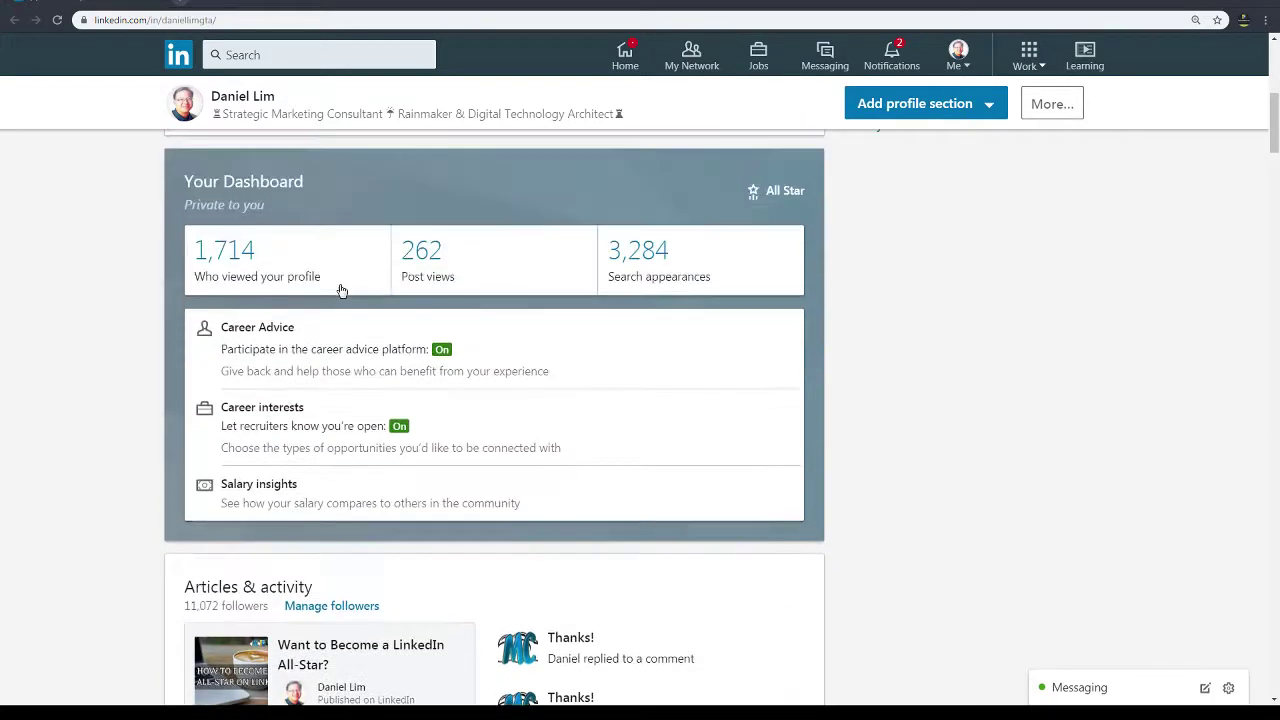
pyautogui.scroll(2, 319, 221)
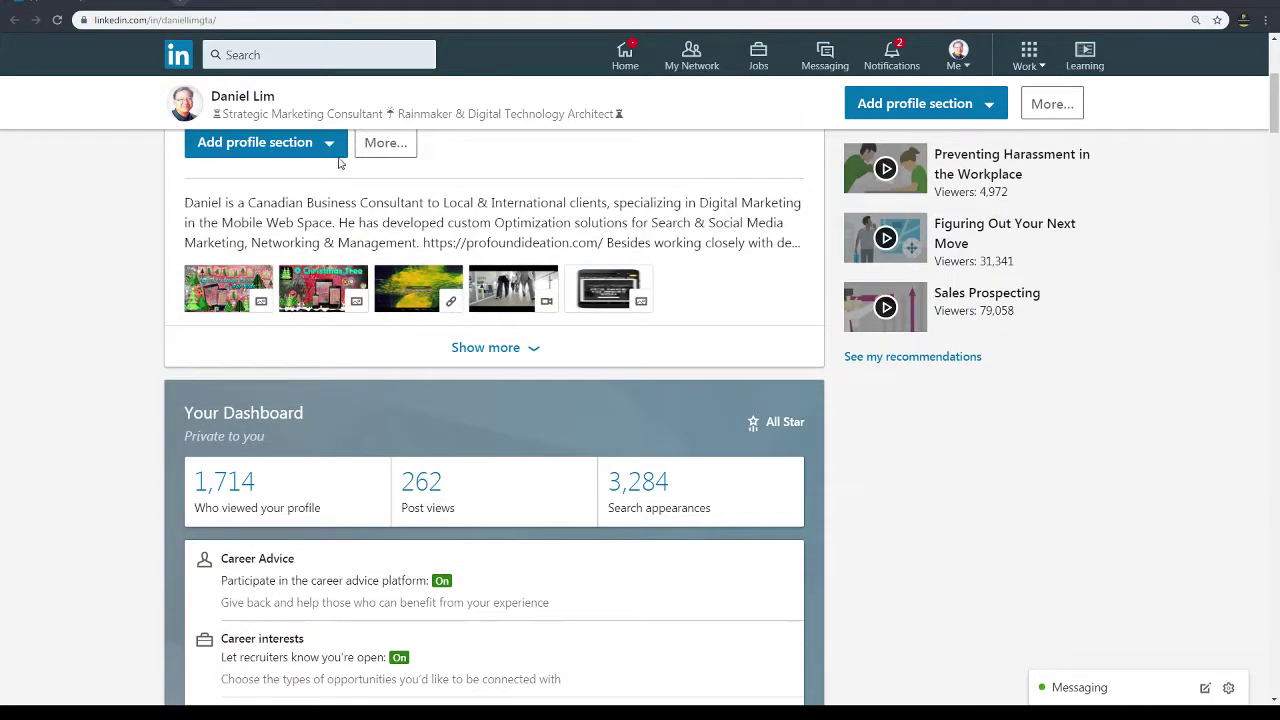
# Reopen, then close the addable sections list and scroll around the profile
pyautogui.click(335, 150)
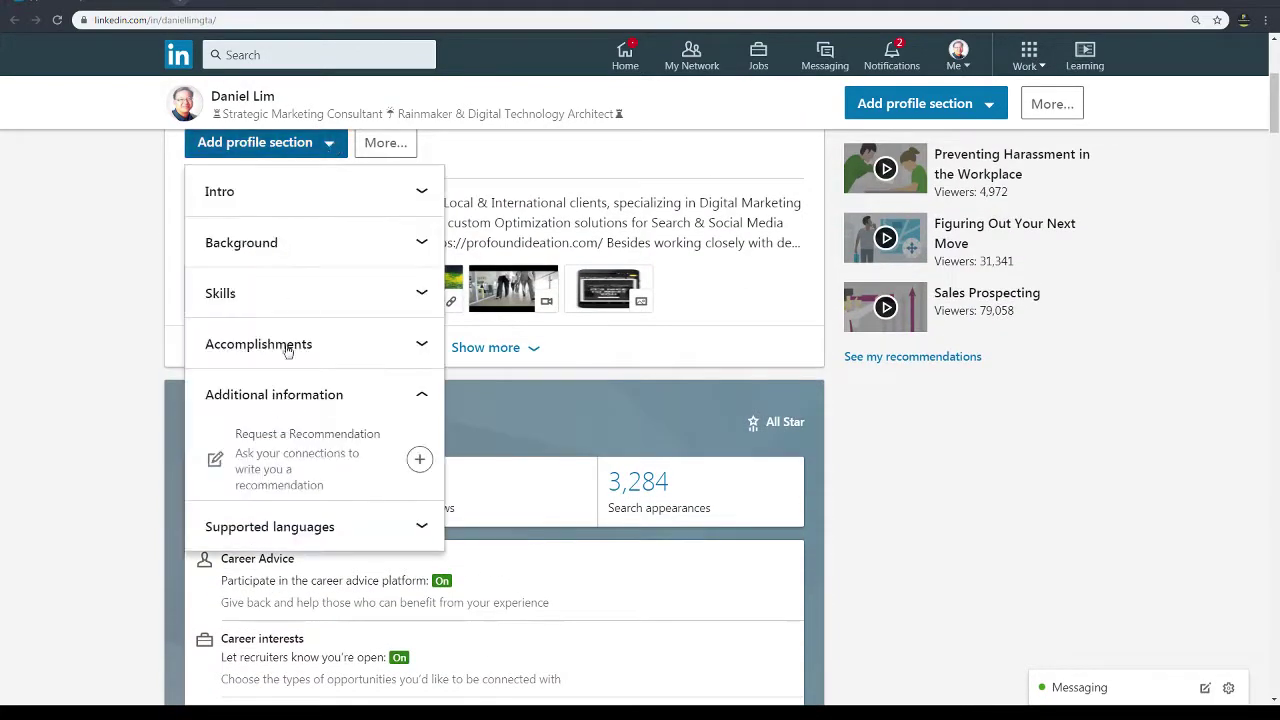
pyautogui.click(425, 534)
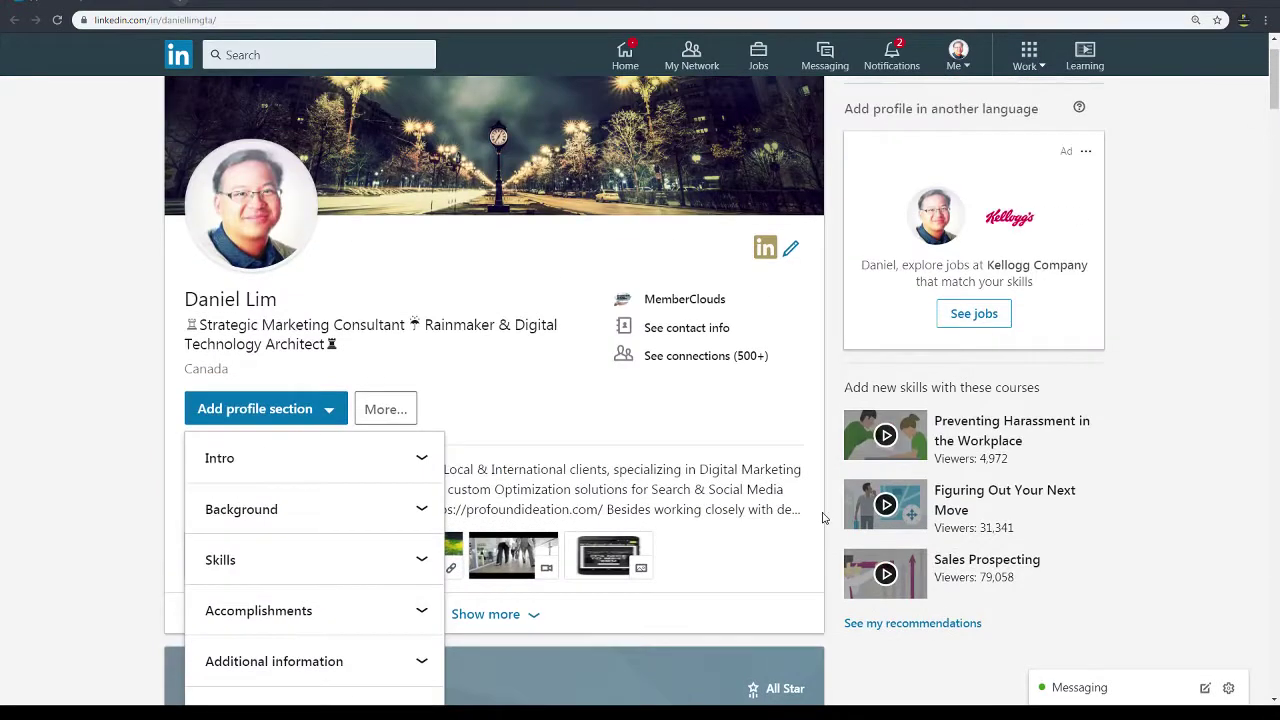
pyautogui.scroll(-4, 363, 534)
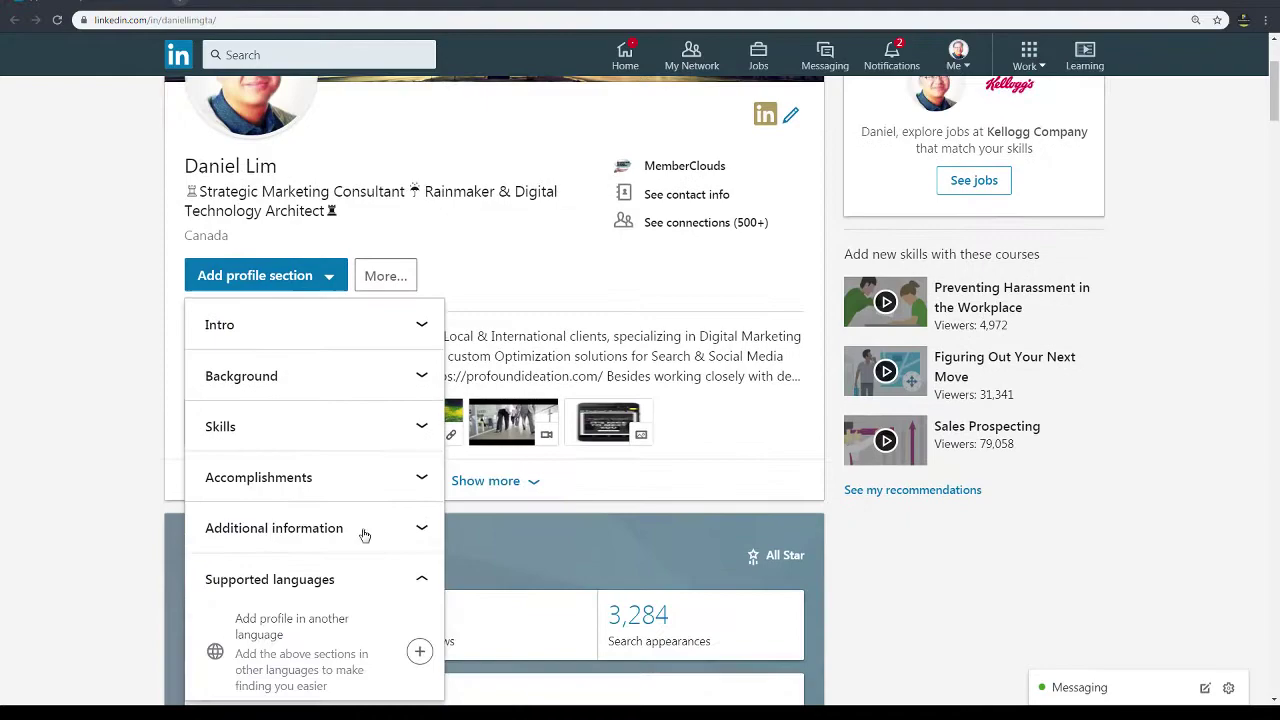
pyautogui.click(955, 559)
pyautogui.scroll(3, 807, 558)
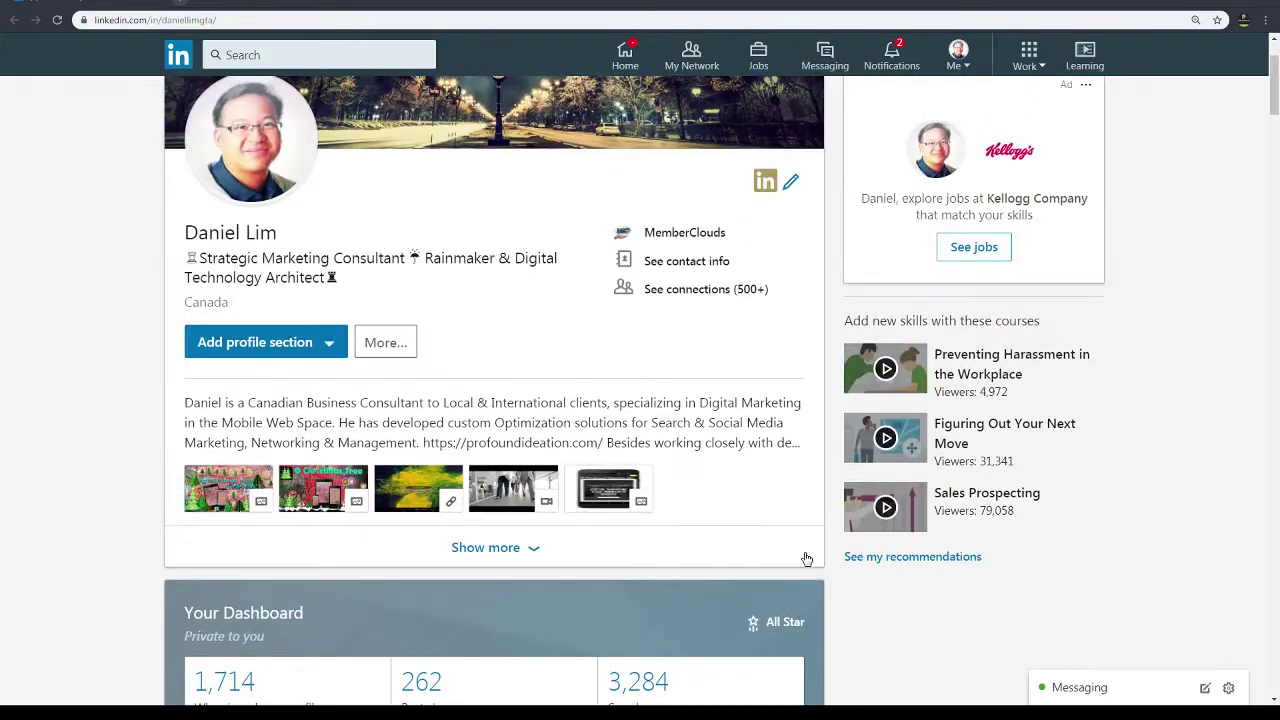
pyautogui.scroll(-7, 382, 420)
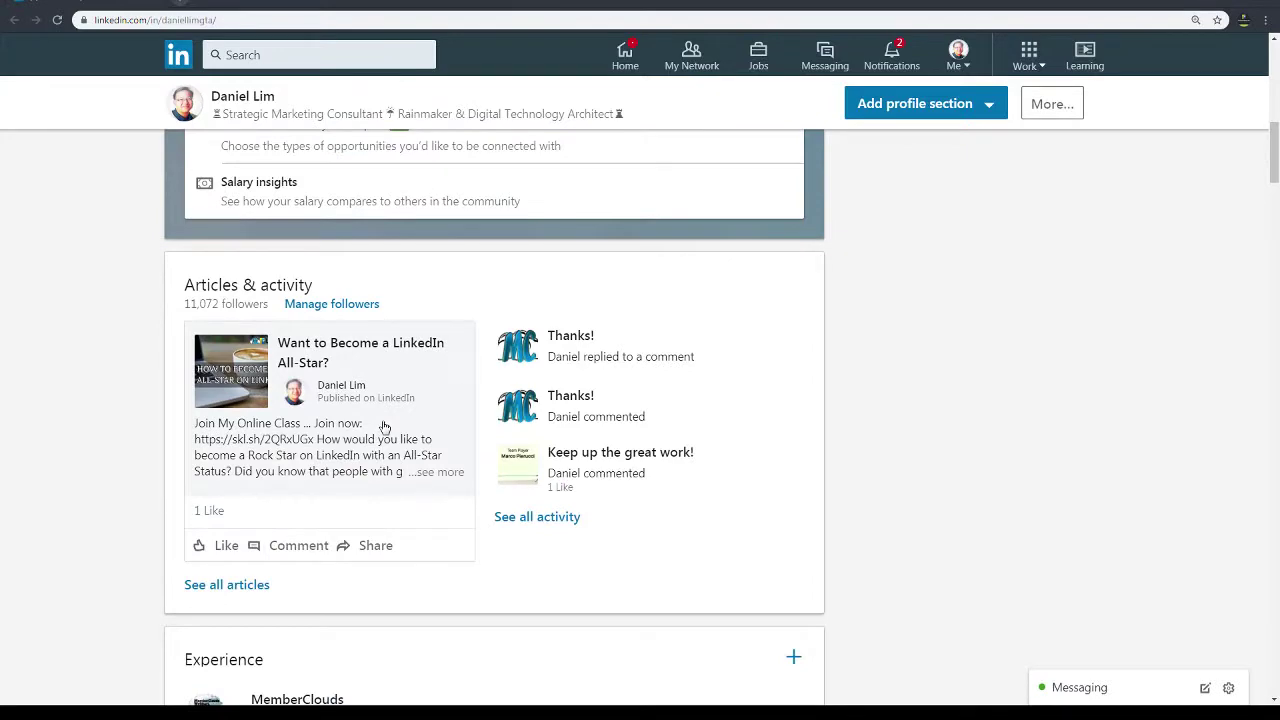
pyautogui.scroll(5, 384, 427)
pyautogui.scroll(1, 602, 367)
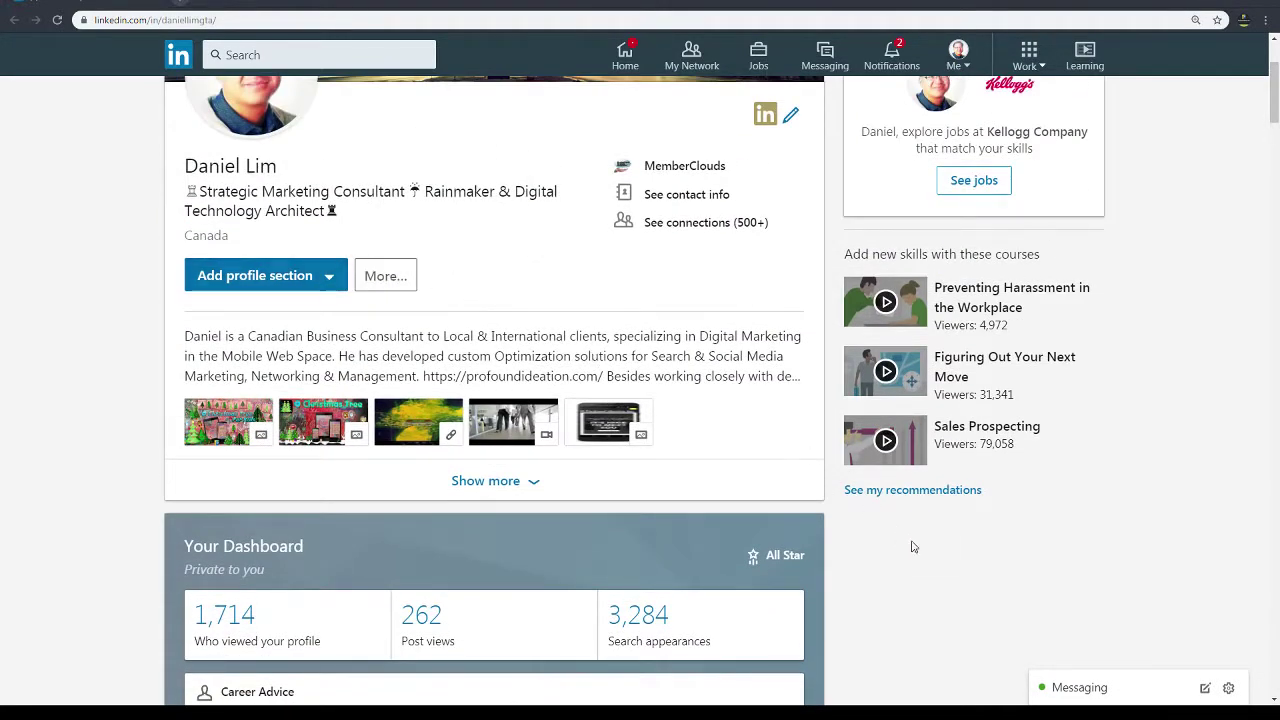
pyautogui.scroll(-2, 925, 548)
# Find 'educa' on the page, then show 5 more education entries and browse them
pyautogui.hotkey('ctrl', 'f')
pyautogui.write('edu')
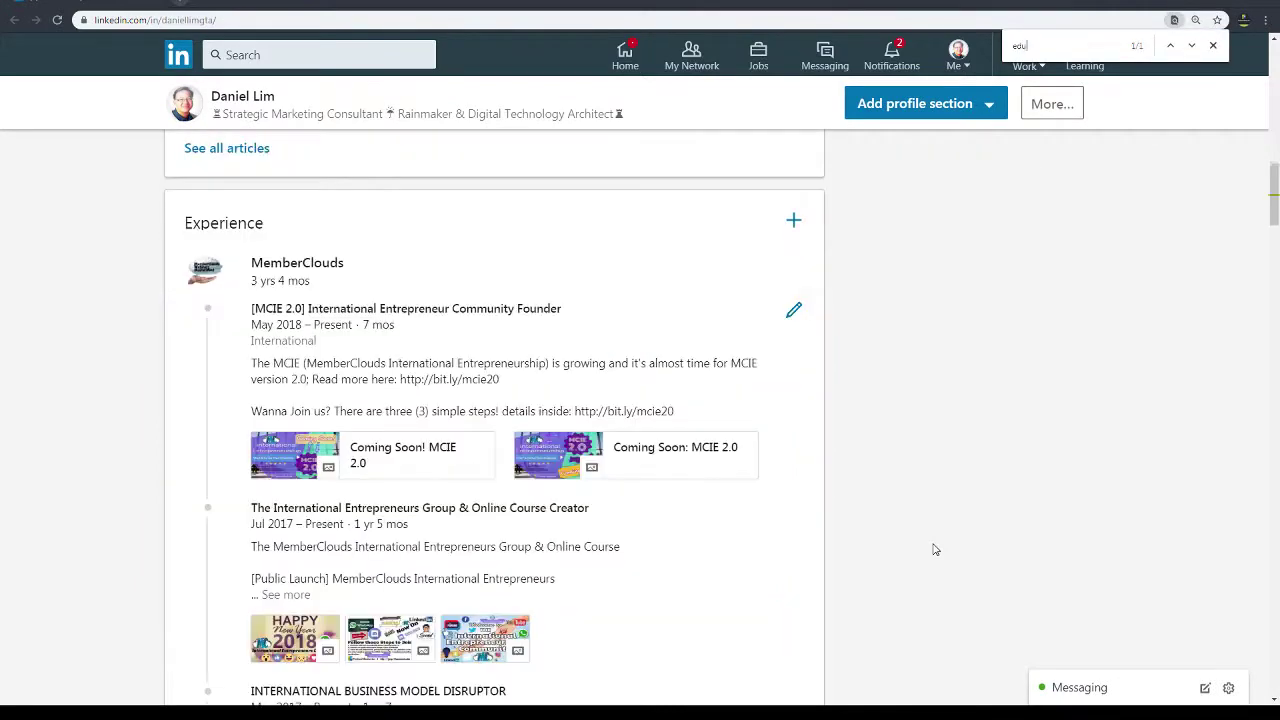
pyautogui.write('ca')
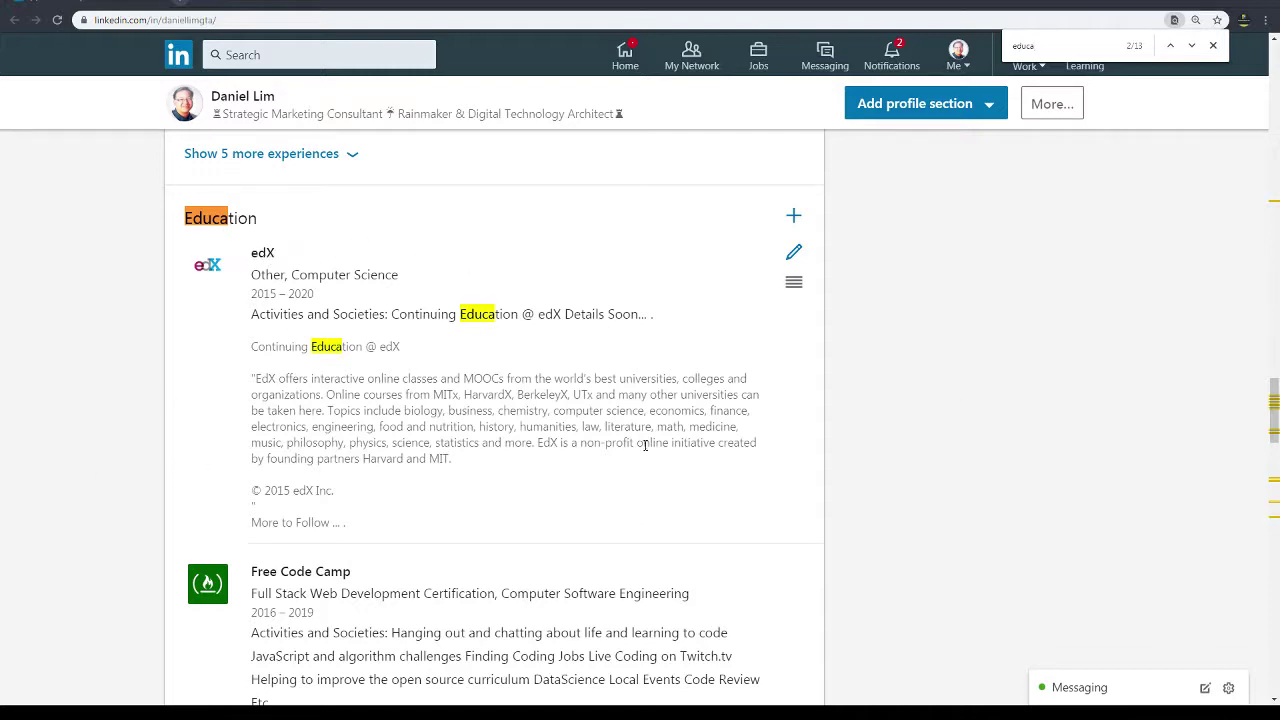
pyautogui.scroll(-7, 675, 535)
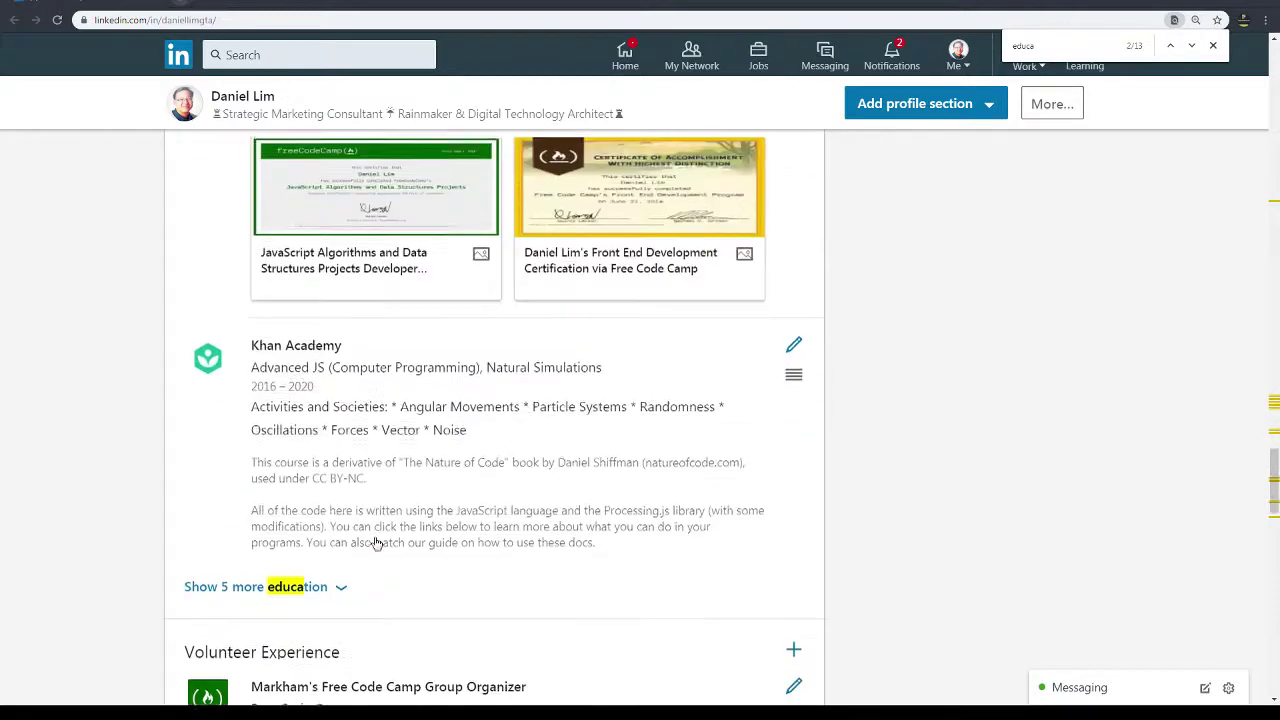
pyautogui.scroll(-1, 300, 500)
pyautogui.click(272, 455)
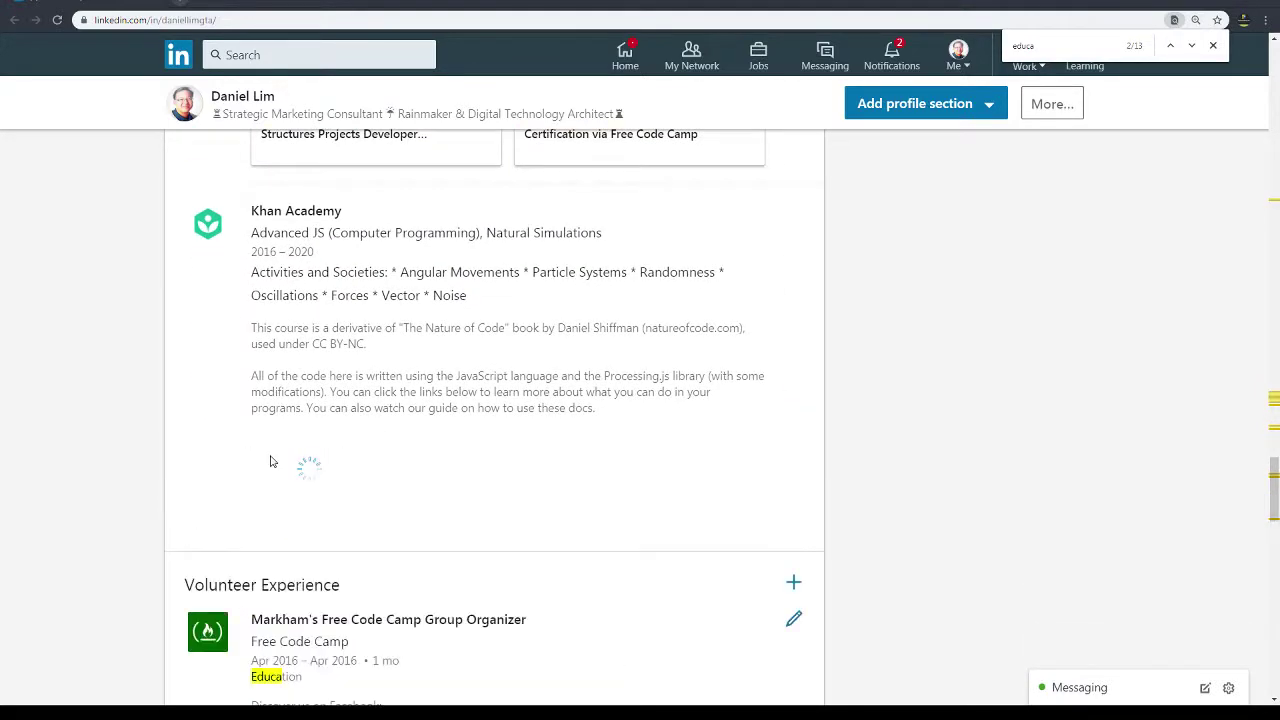
pyautogui.scroll(-1, 366, 485)
pyautogui.scroll(-3, 371, 486)
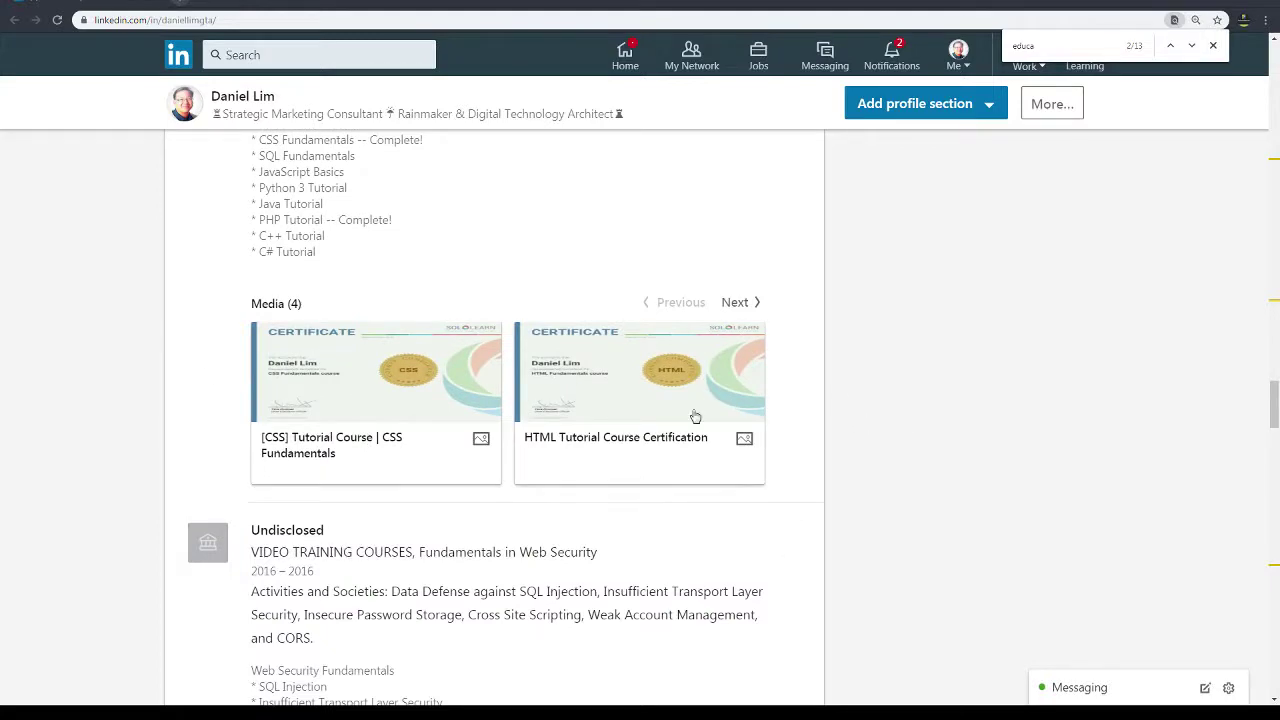
pyautogui.scroll(-2, 359, 437)
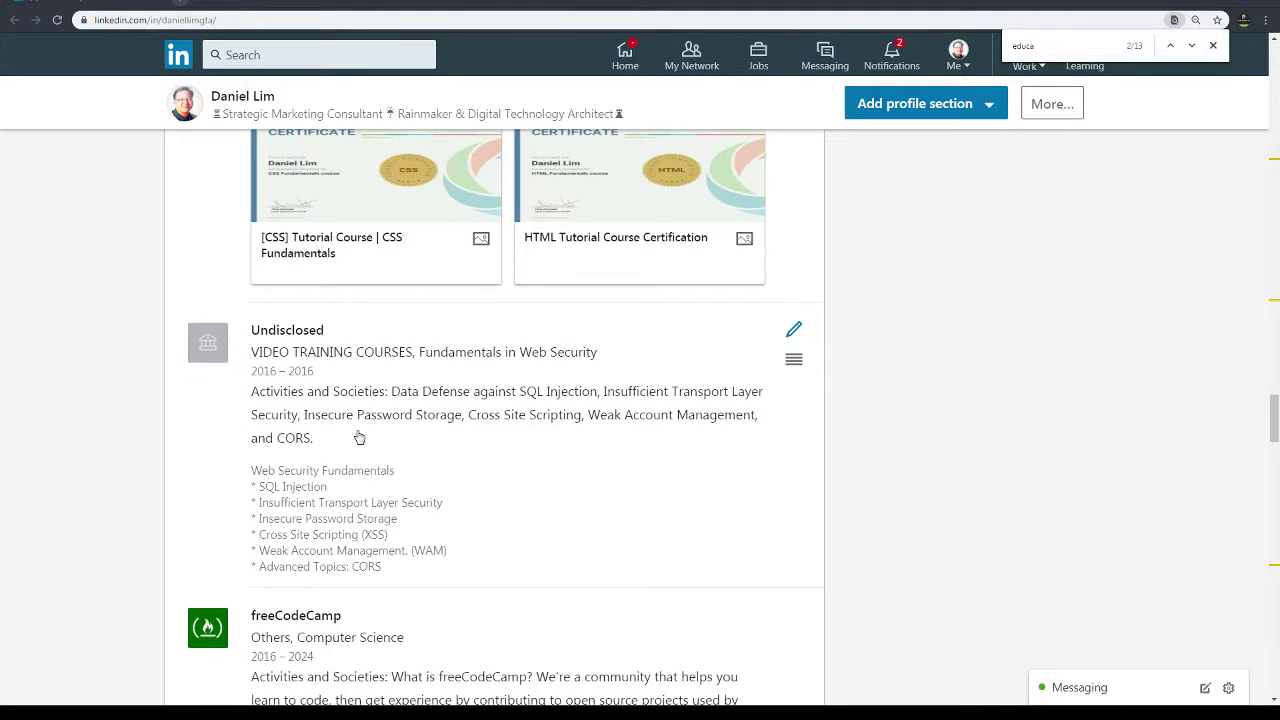
pyautogui.scroll(-8, 331, 376)
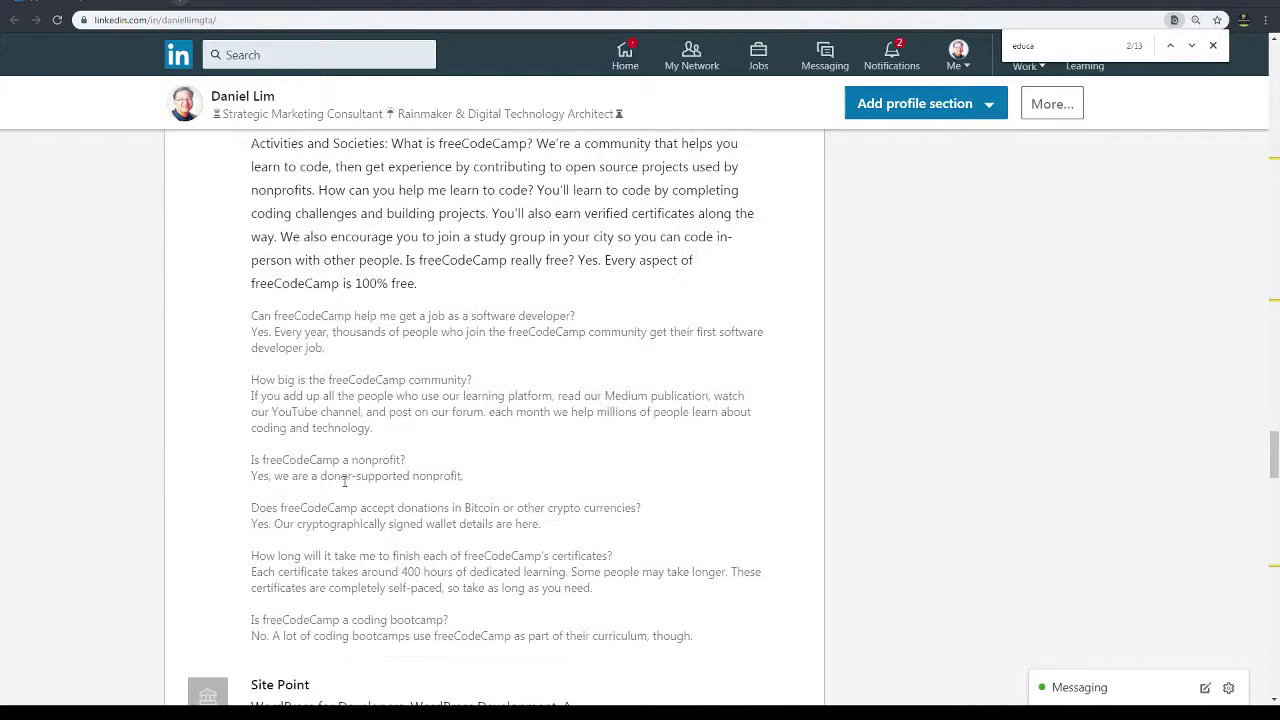
pyautogui.scroll(-8, 380, 537)
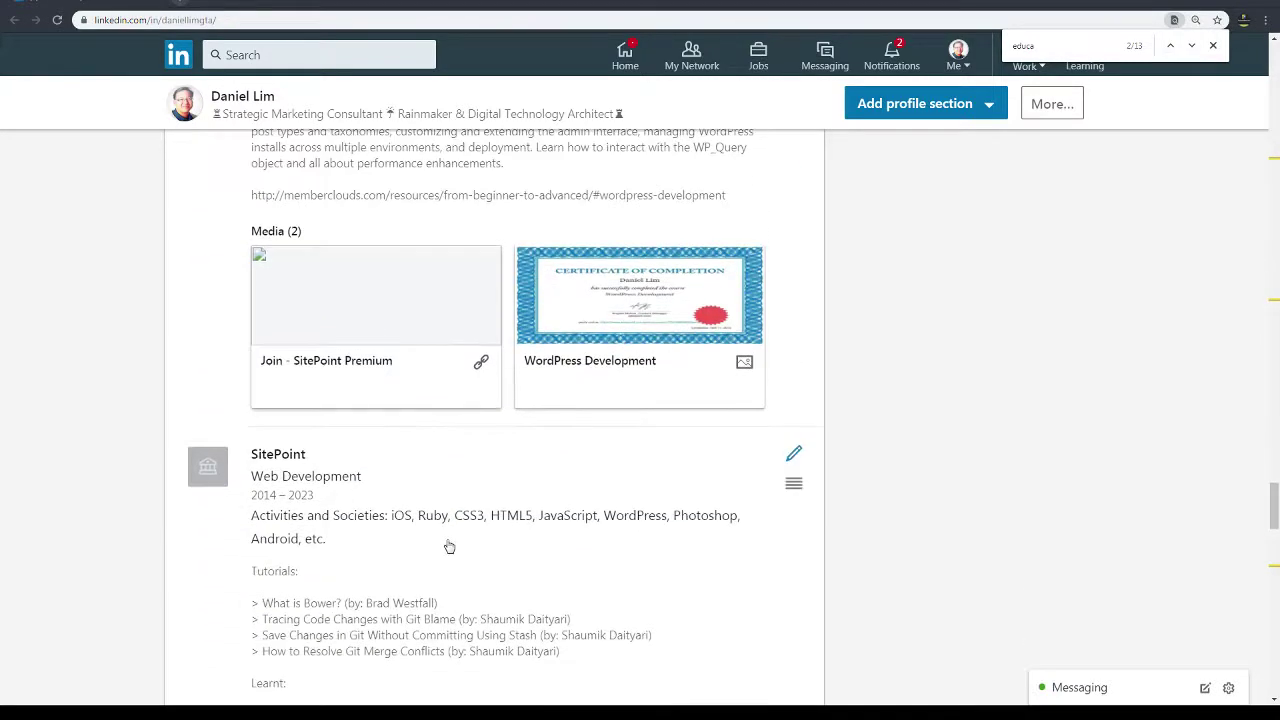
pyautogui.scroll(1, 317, 331)
pyautogui.scroll(-5, 570, 540)
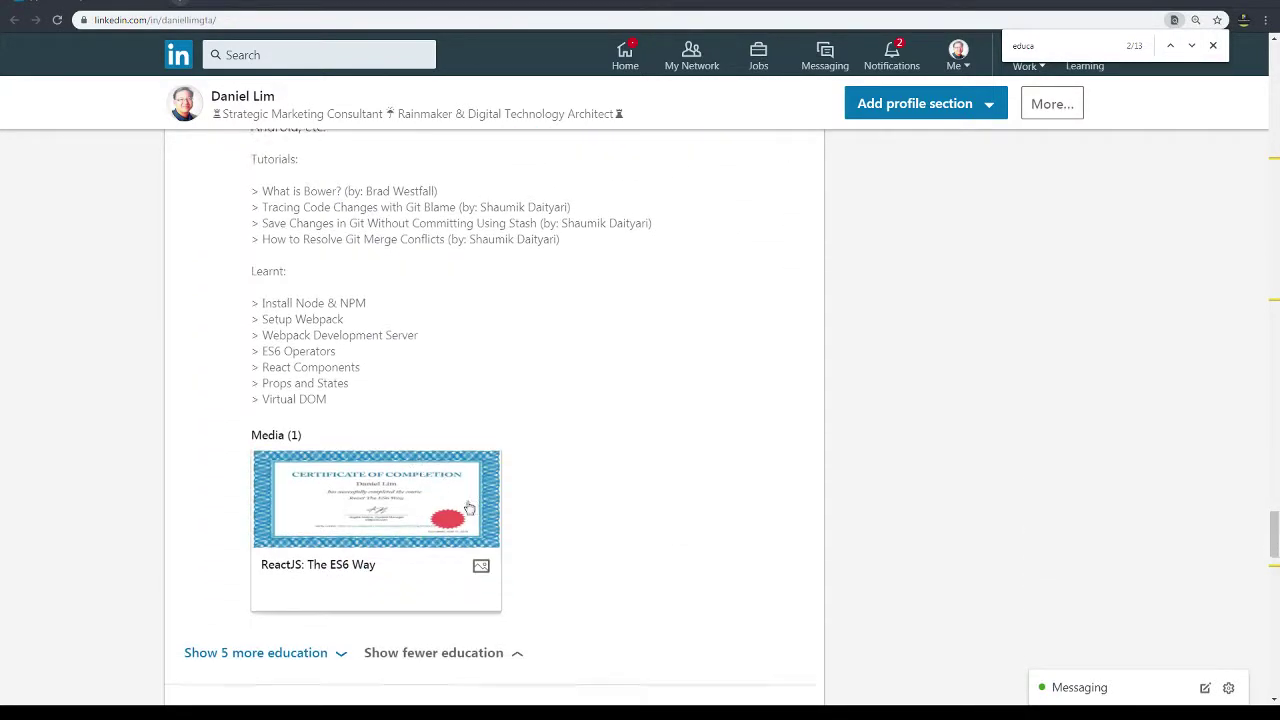
pyautogui.scroll(-1, 570, 540)
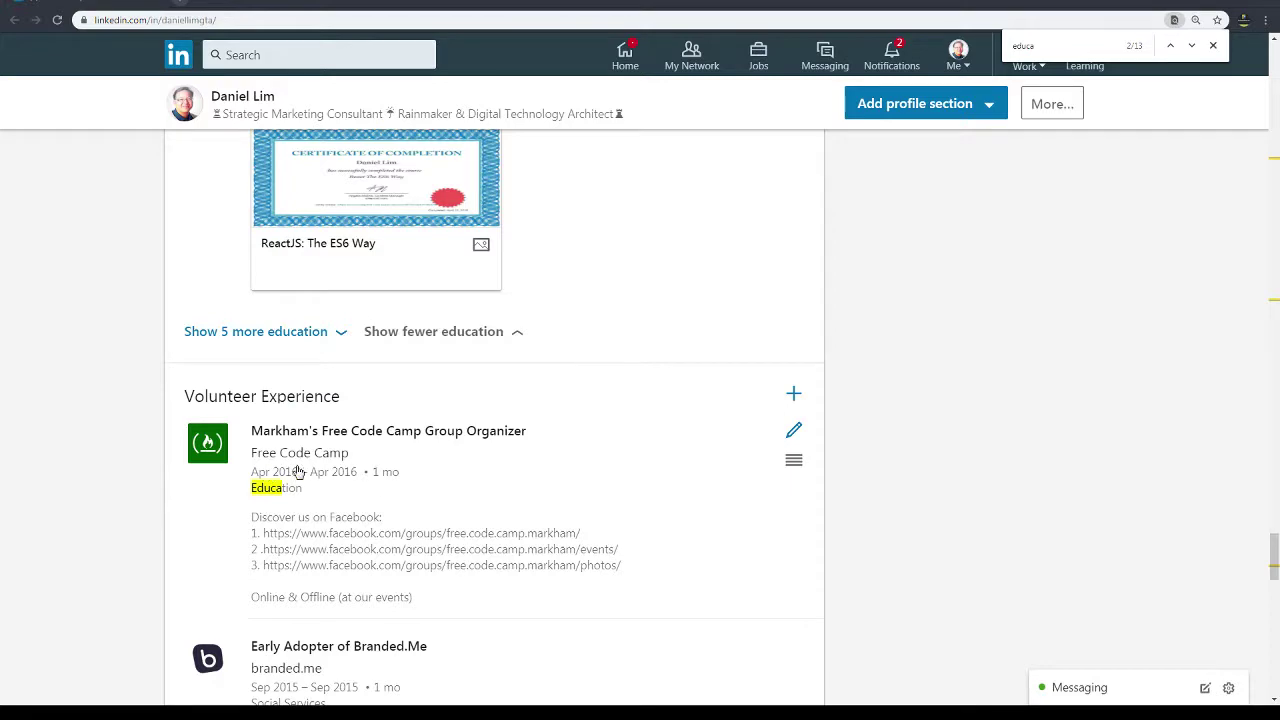
# Show five more education entries, then load the next batch
pyautogui.click(293, 332)
pyautogui.scroll(-2, 420, 466)
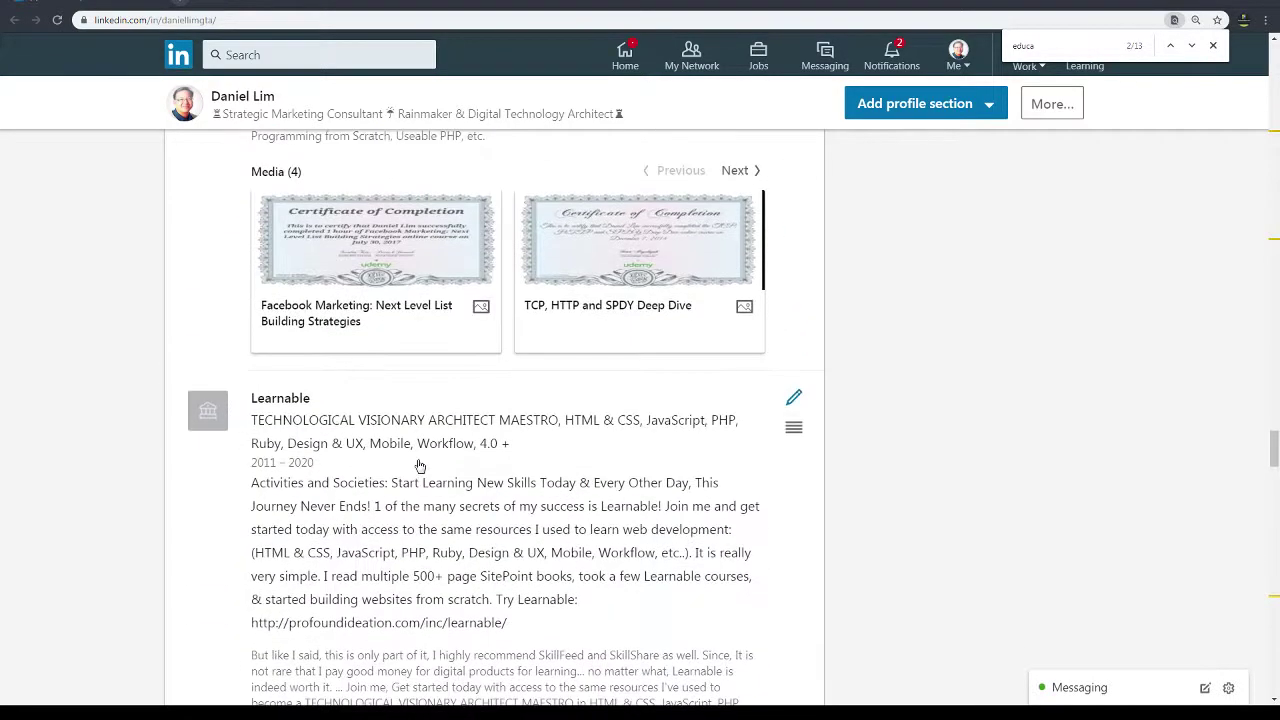
pyautogui.scroll(-7, 420, 466)
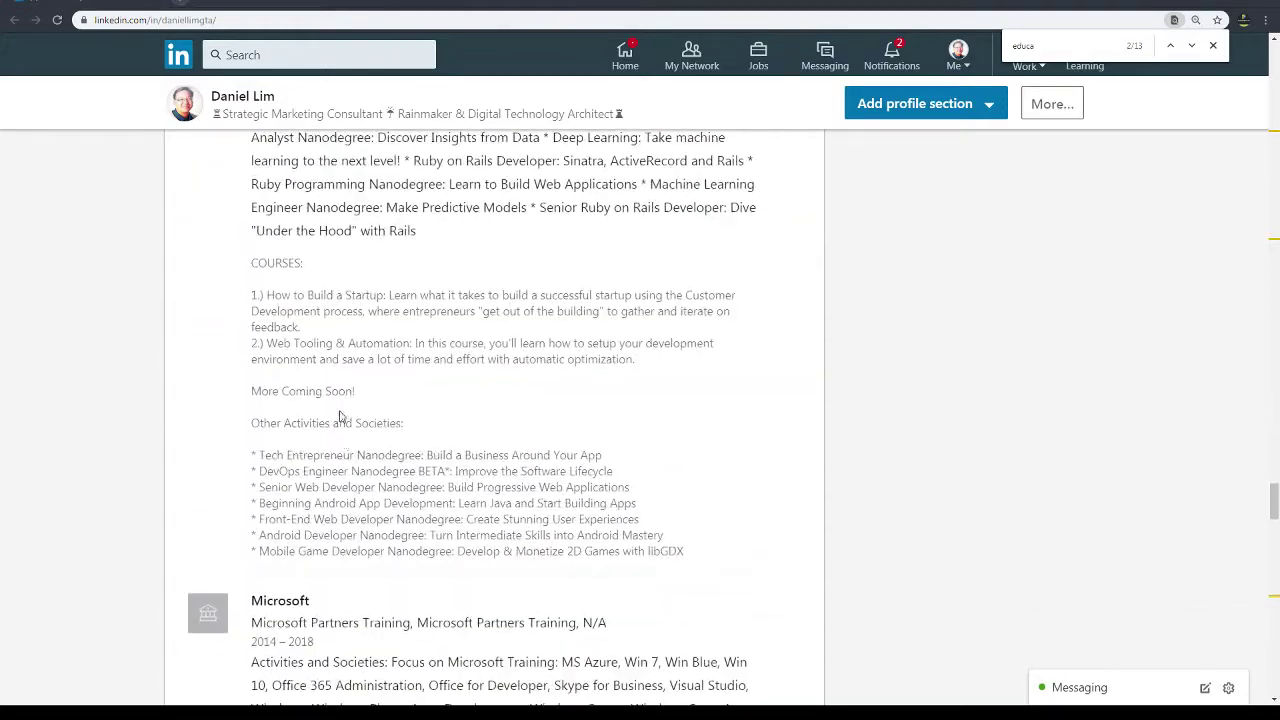
pyautogui.scroll(-8, 398, 517)
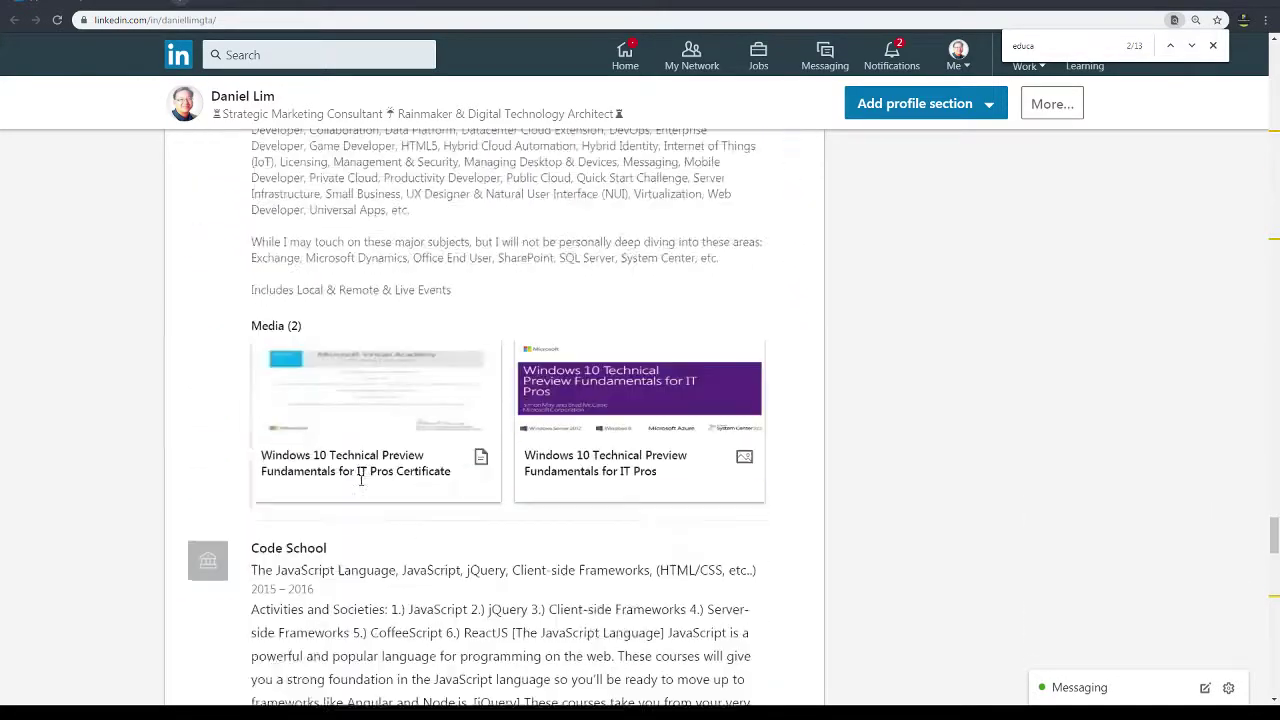
pyautogui.scroll(-6, 375, 502)
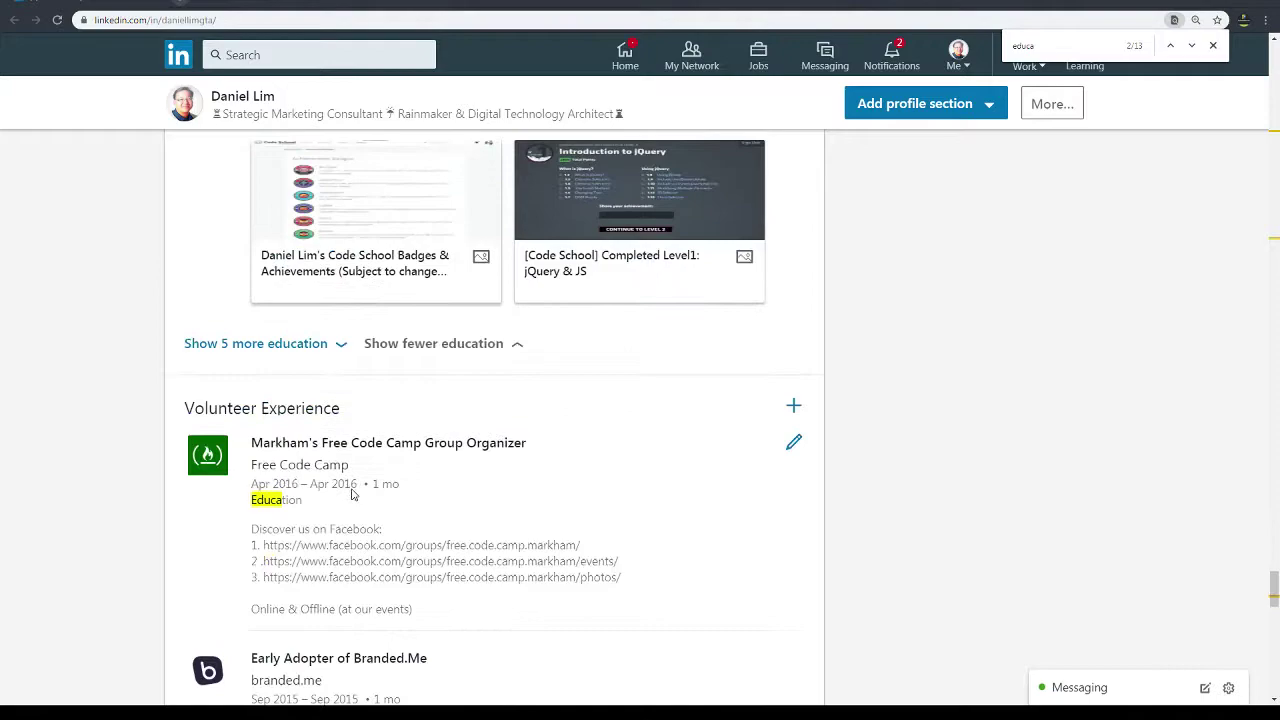
pyautogui.click(266, 344)
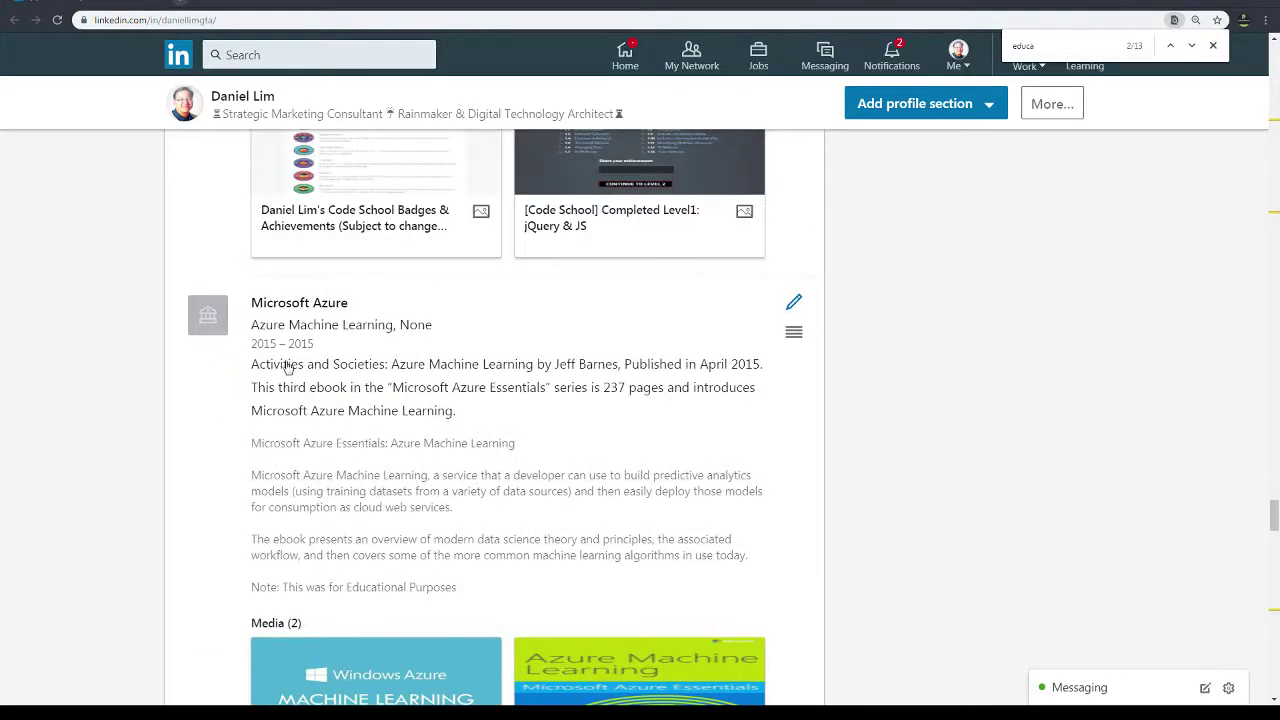
pyautogui.scroll(-7, 327, 472)
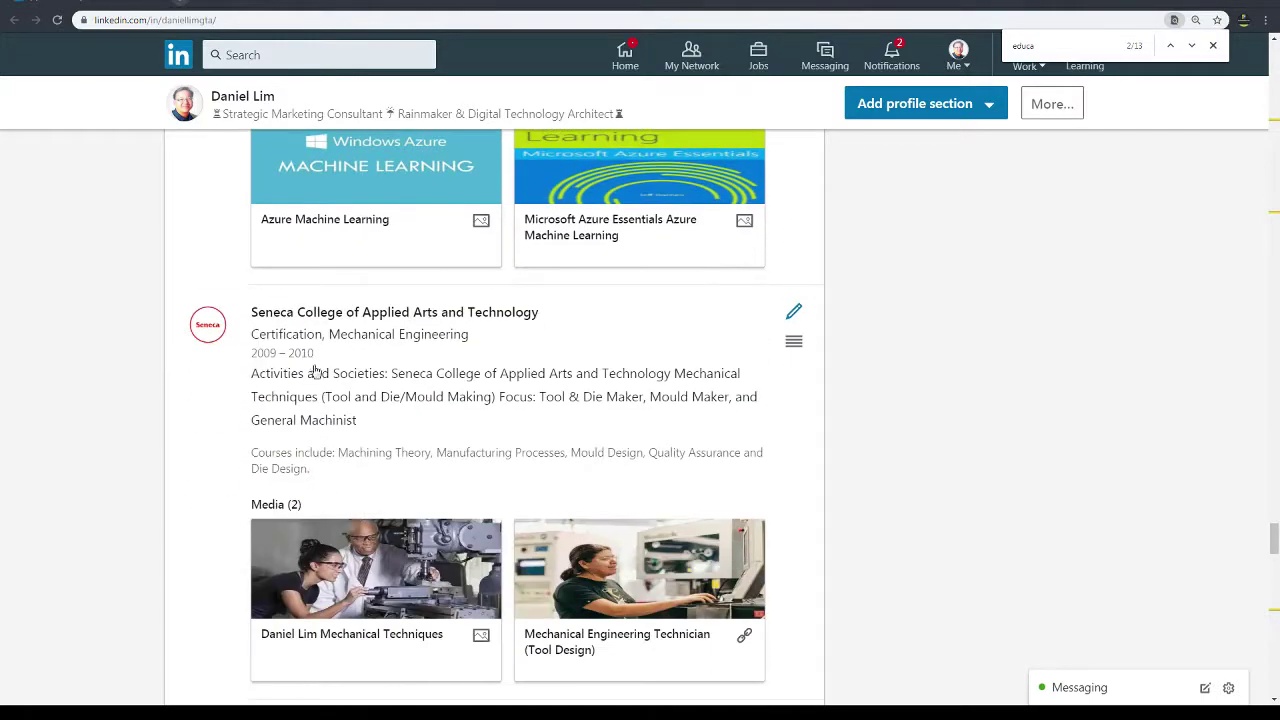
pyautogui.scroll(-5, 329, 445)
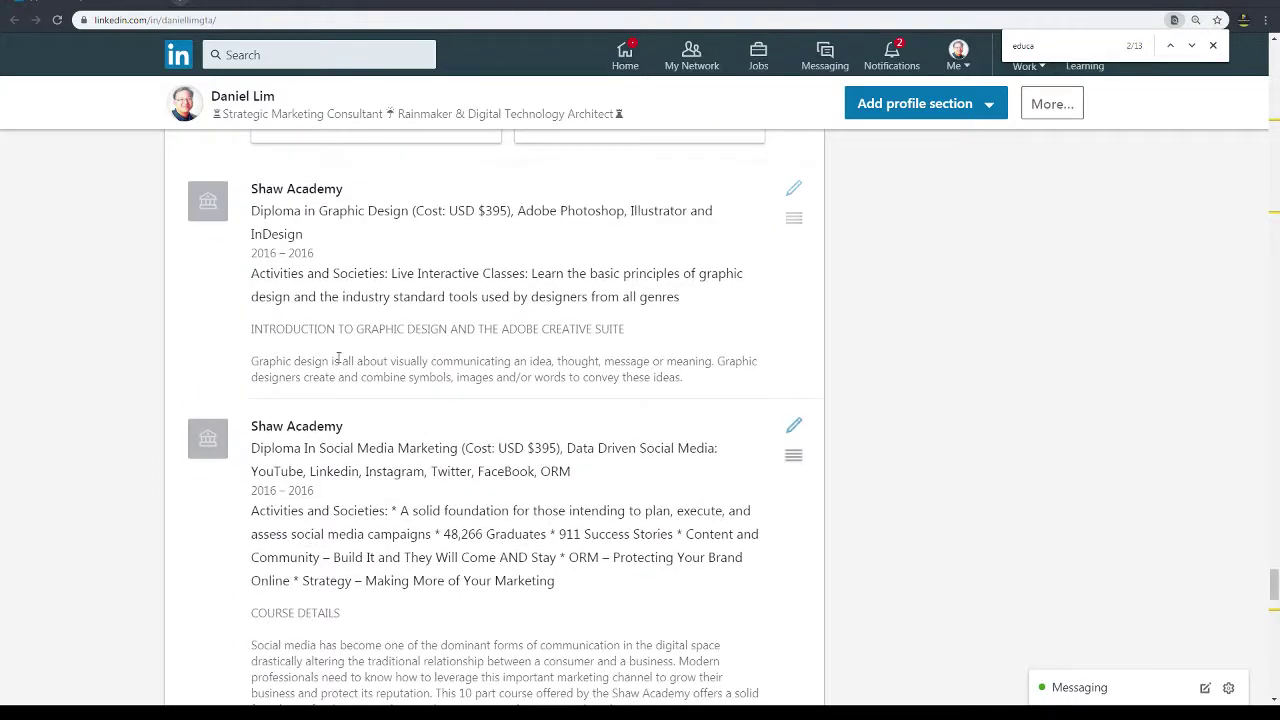
pyautogui.scroll(-5, 355, 505)
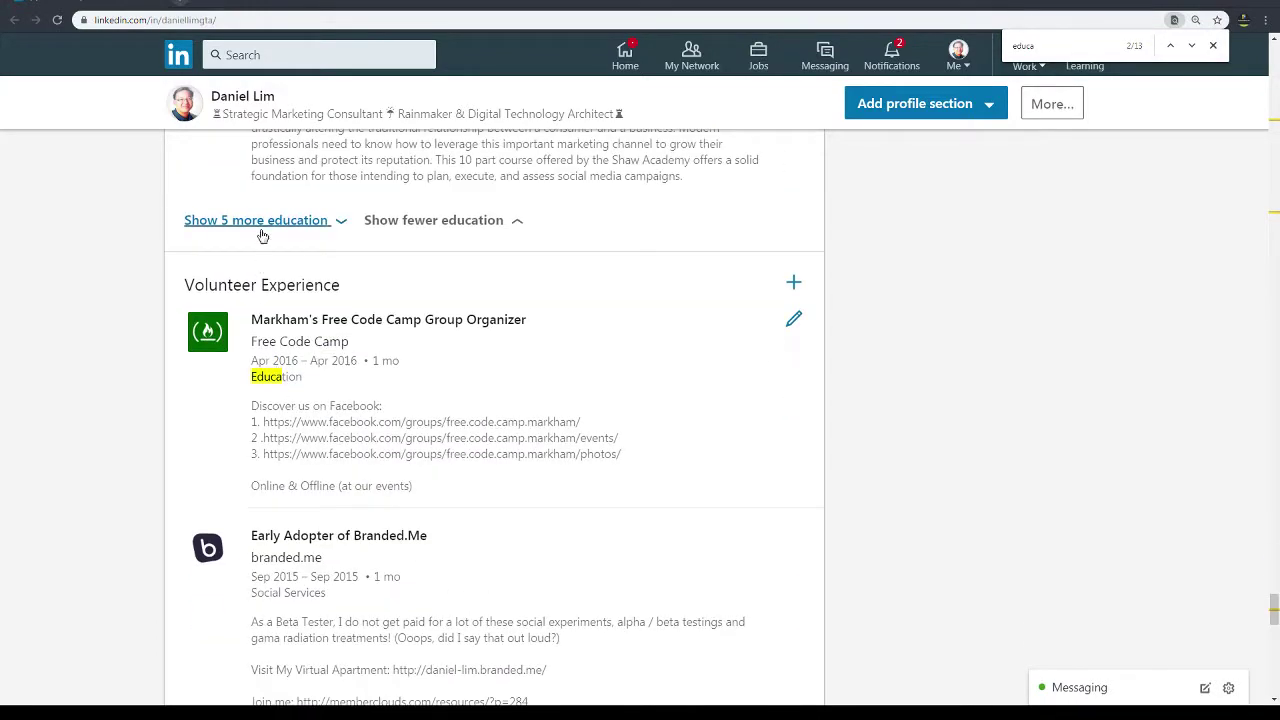
# Load the five remaining hidden entries and the last education entry
pyautogui.click(262, 221)
pyautogui.scroll(-3, 531, 534)
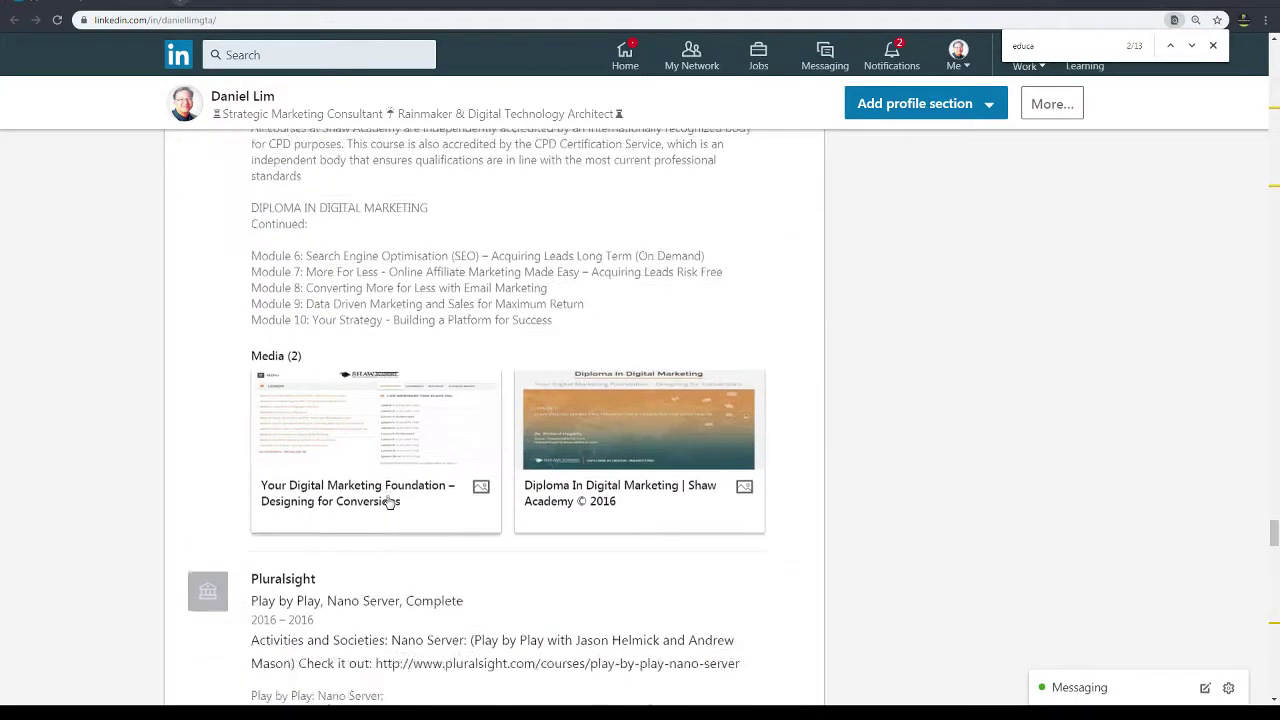
pyautogui.scroll(-10, 390, 502)
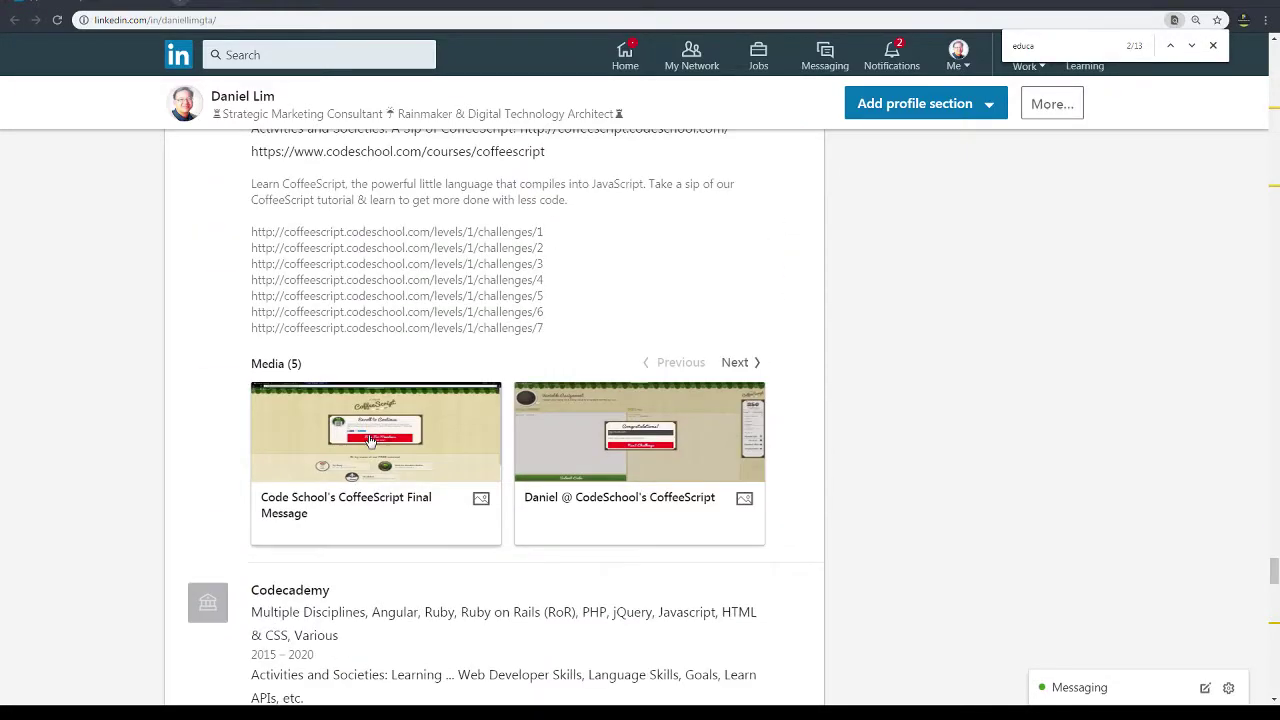
pyautogui.scroll(-10, 370, 441)
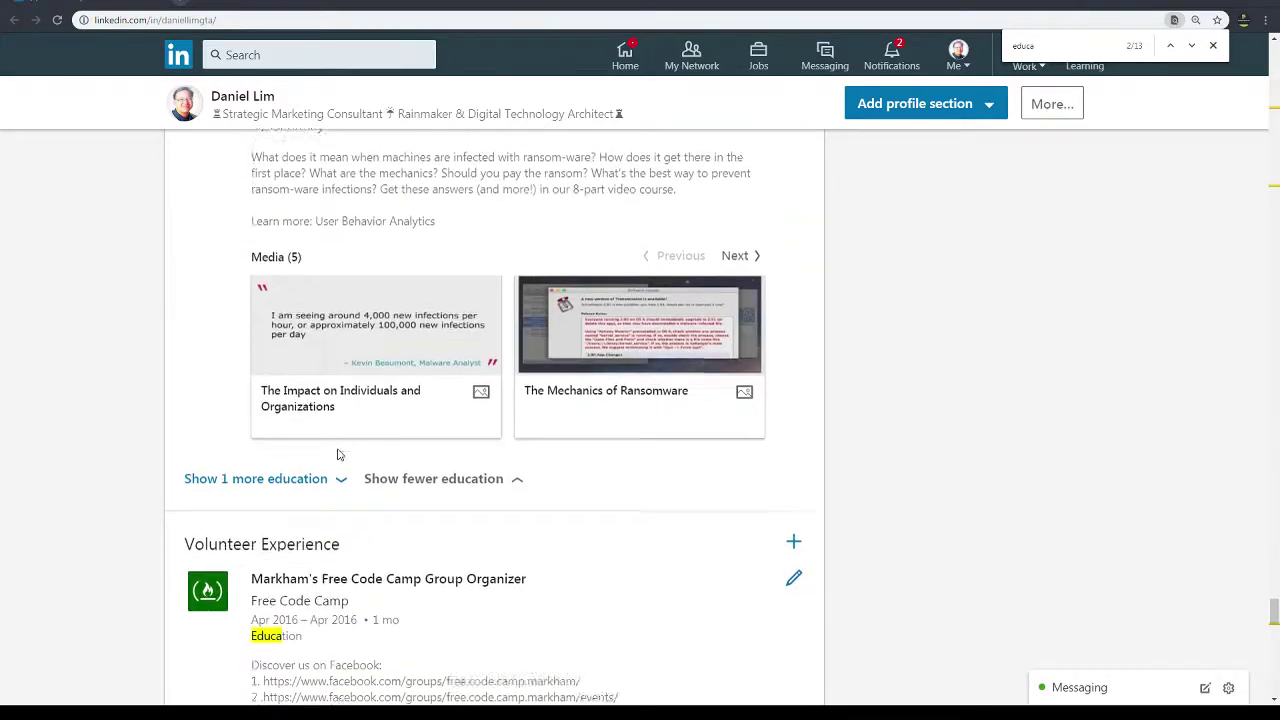
pyautogui.scroll(-3, 337, 455)
pyautogui.click(277, 225)
# Scroll back to the top and return to the home feed via the LinkedIn logo
pyautogui.scroll(-6, 391, 466)
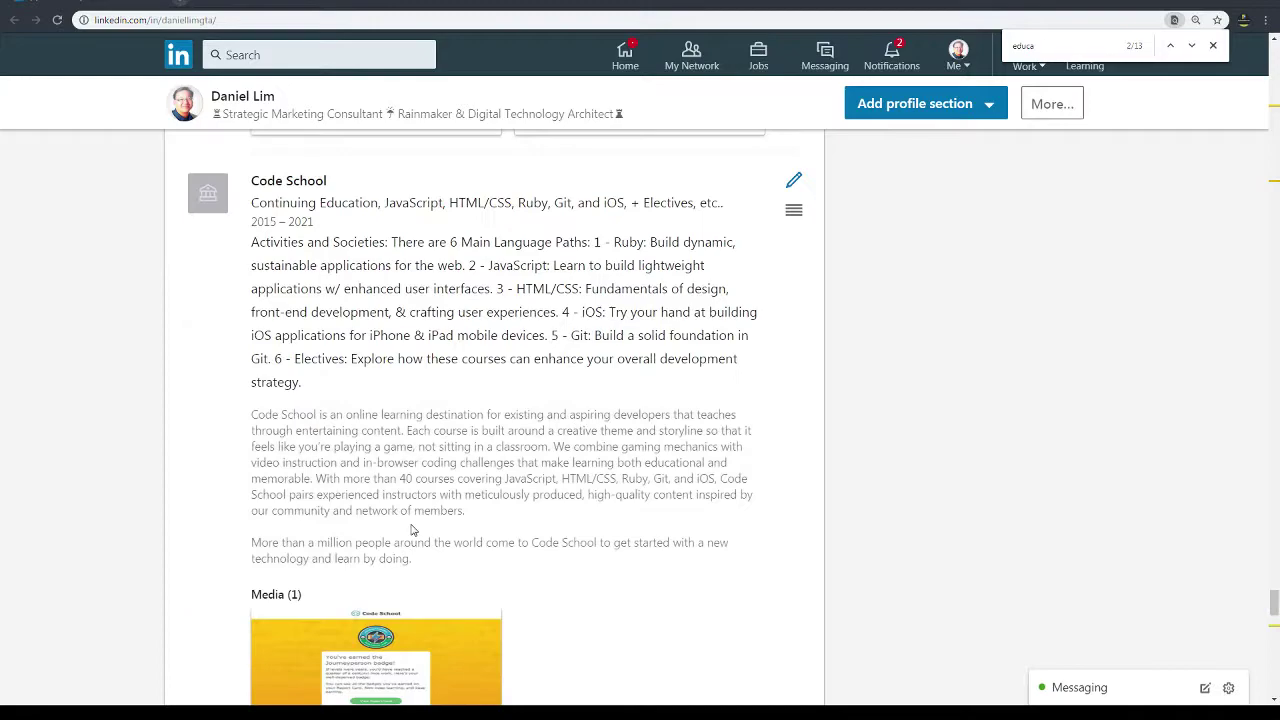
pyautogui.scroll(7, 391, 472)
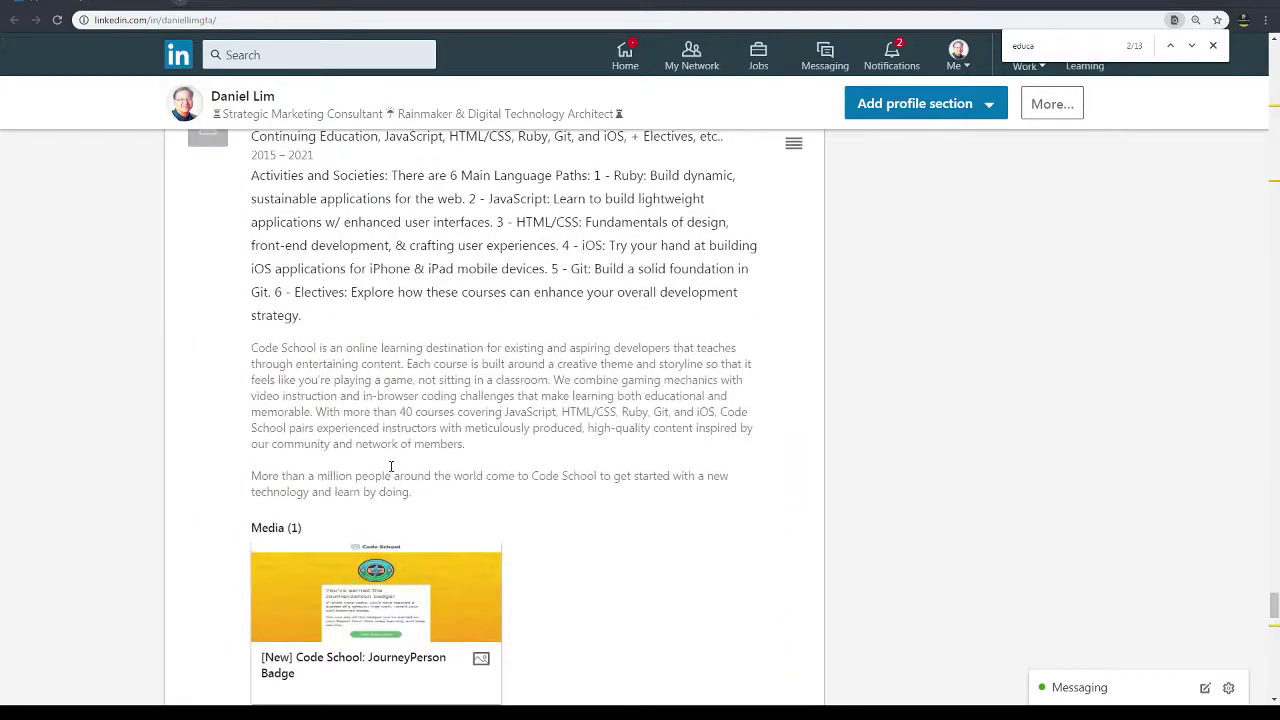
pyautogui.scroll(-4, 392, 468)
pyautogui.scroll(-2, 392, 468)
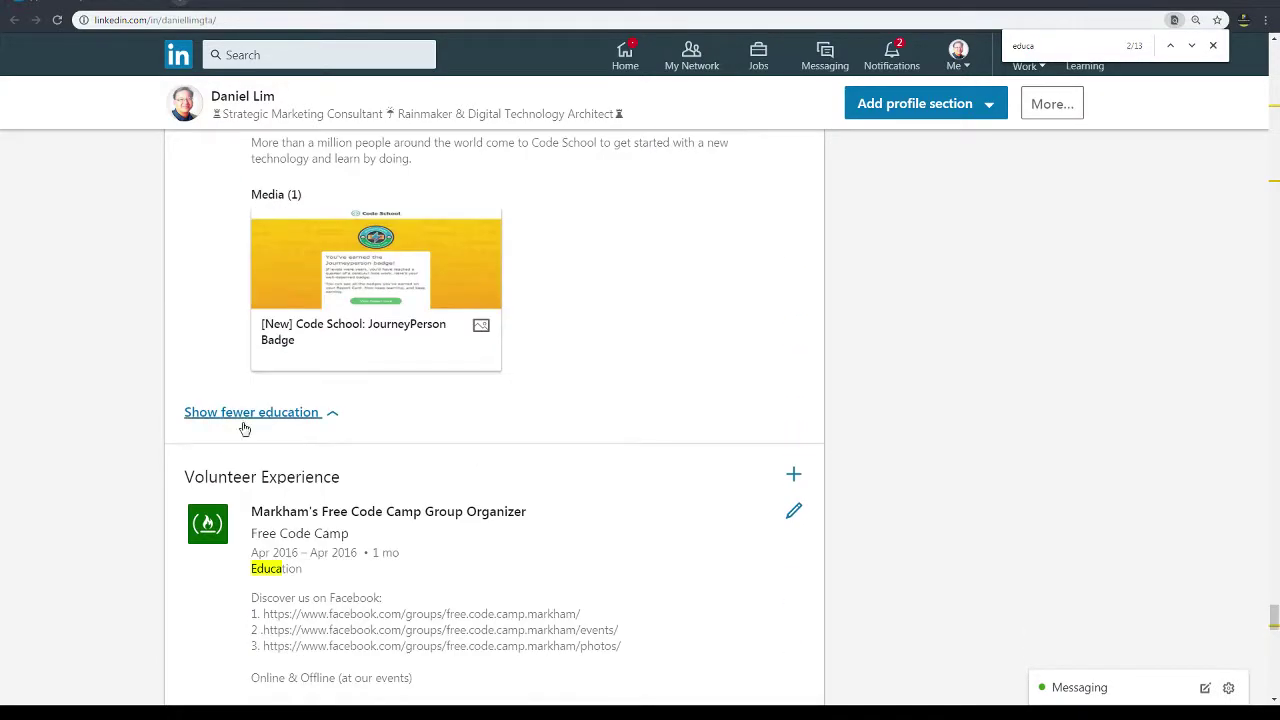
pyautogui.scroll(3, 958, 587)
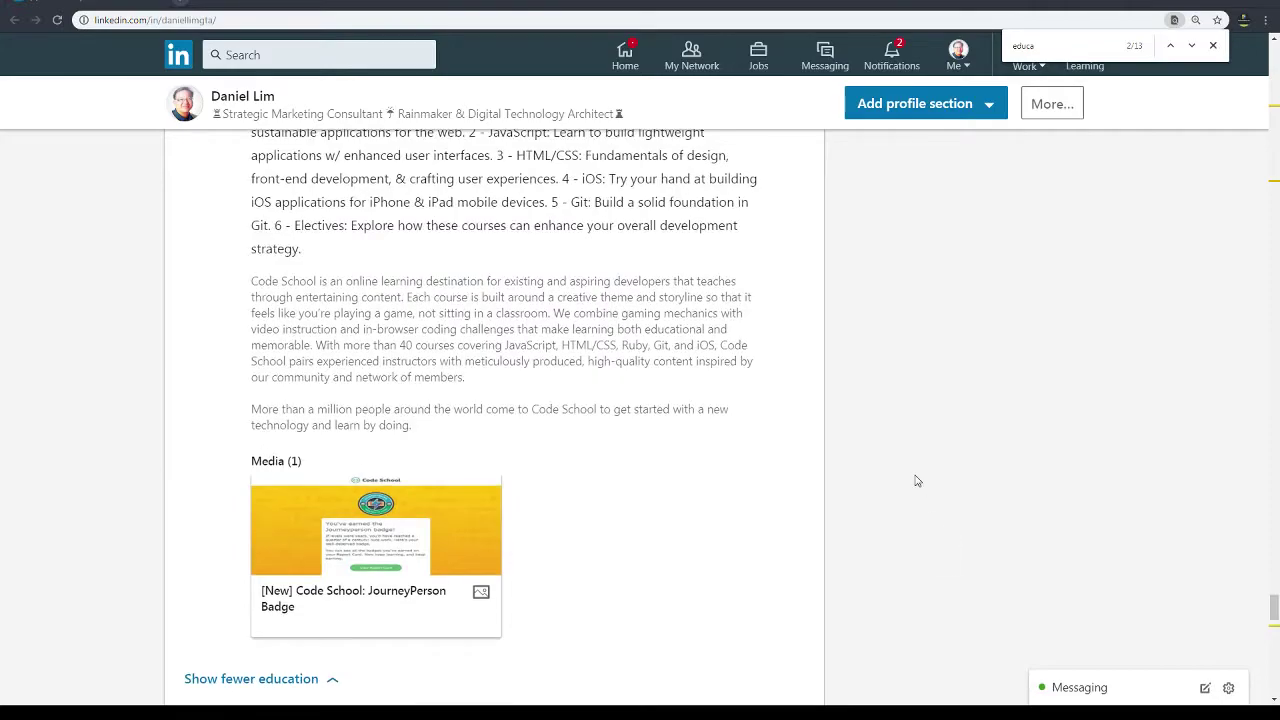
pyautogui.scroll(20, 916, 481)
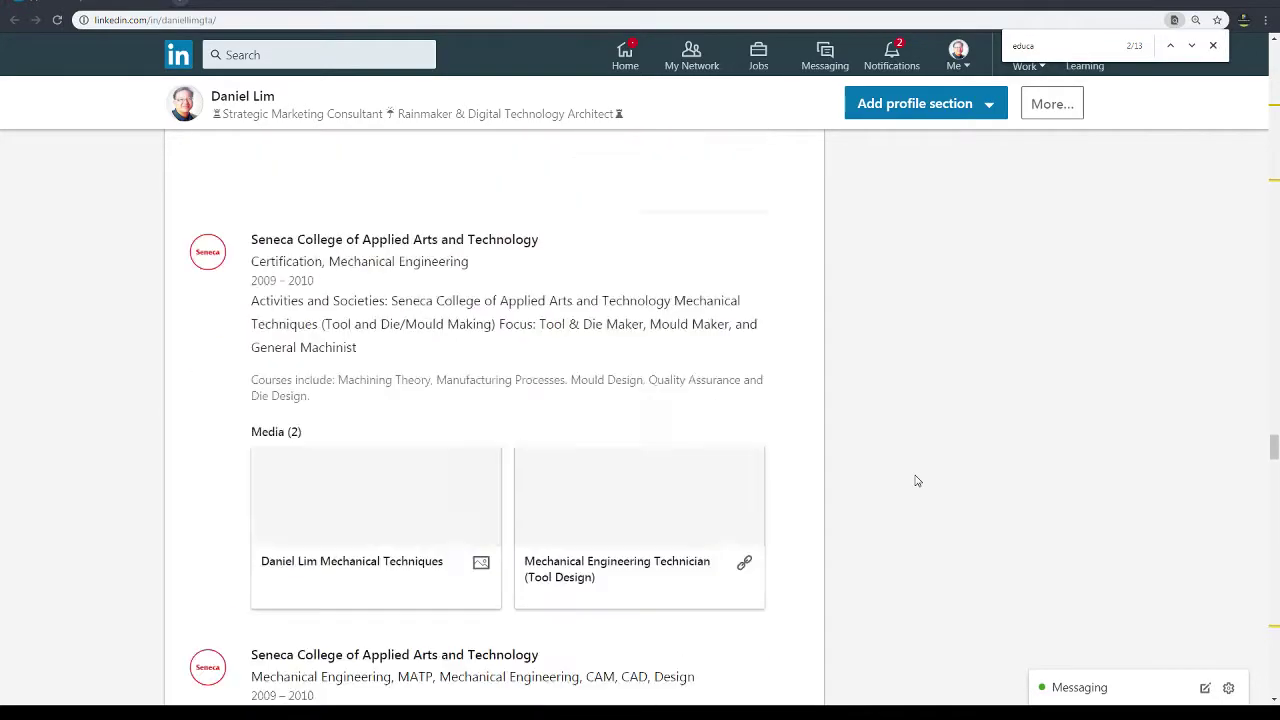
pyautogui.scroll(10, 916, 481)
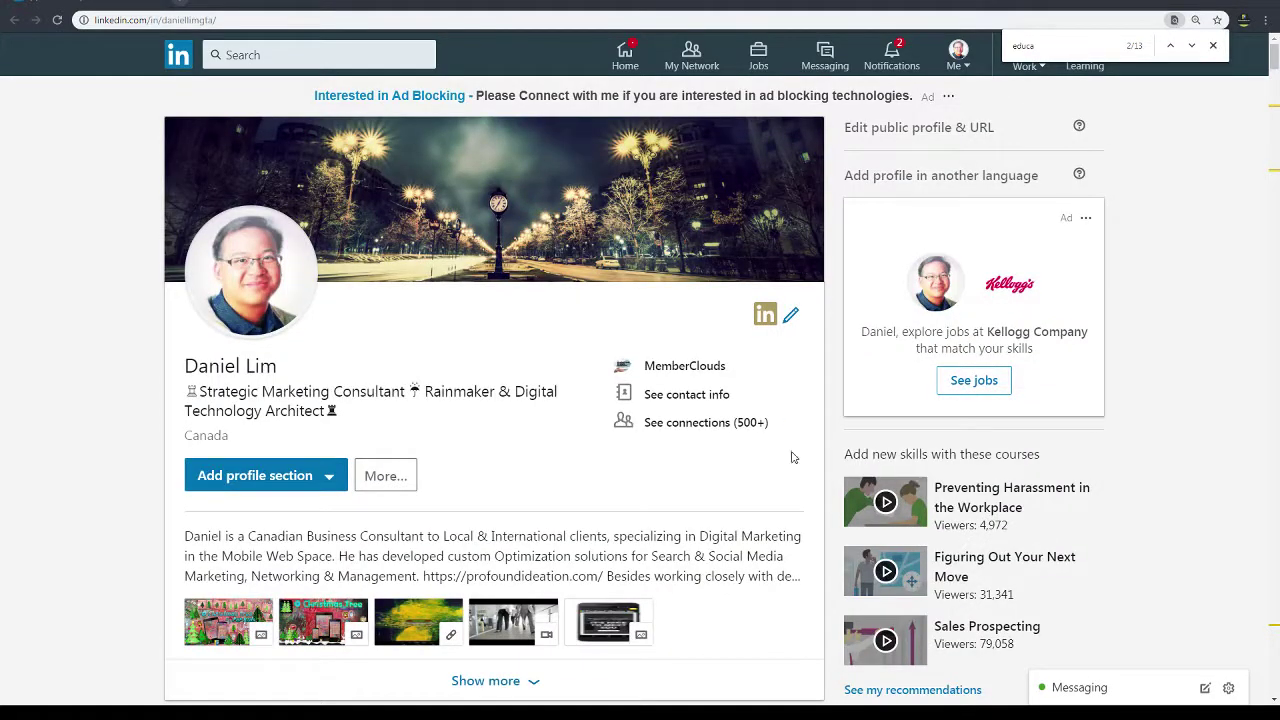
pyautogui.scroll(-7, 486, 477)
pyautogui.scroll(7, 486, 477)
pyautogui.click(168, 60)
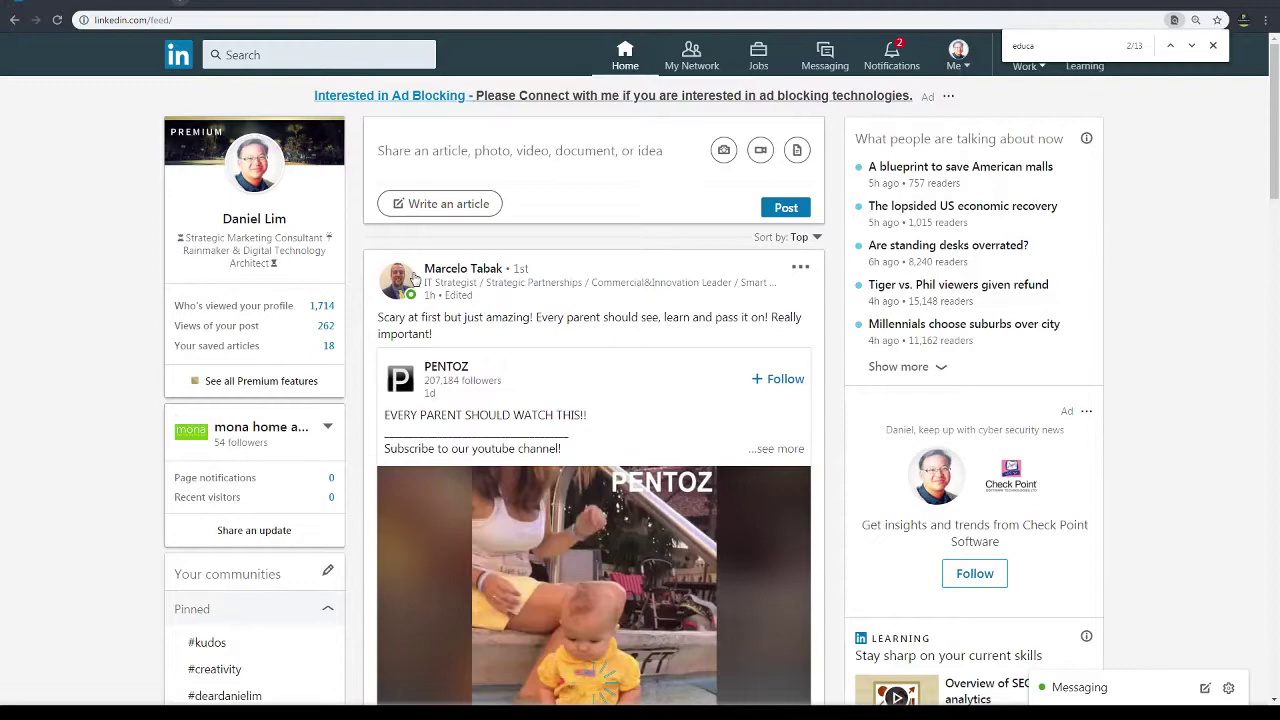
# Open the post author's profile and select the text of their Education section
pyautogui.click(397, 284)
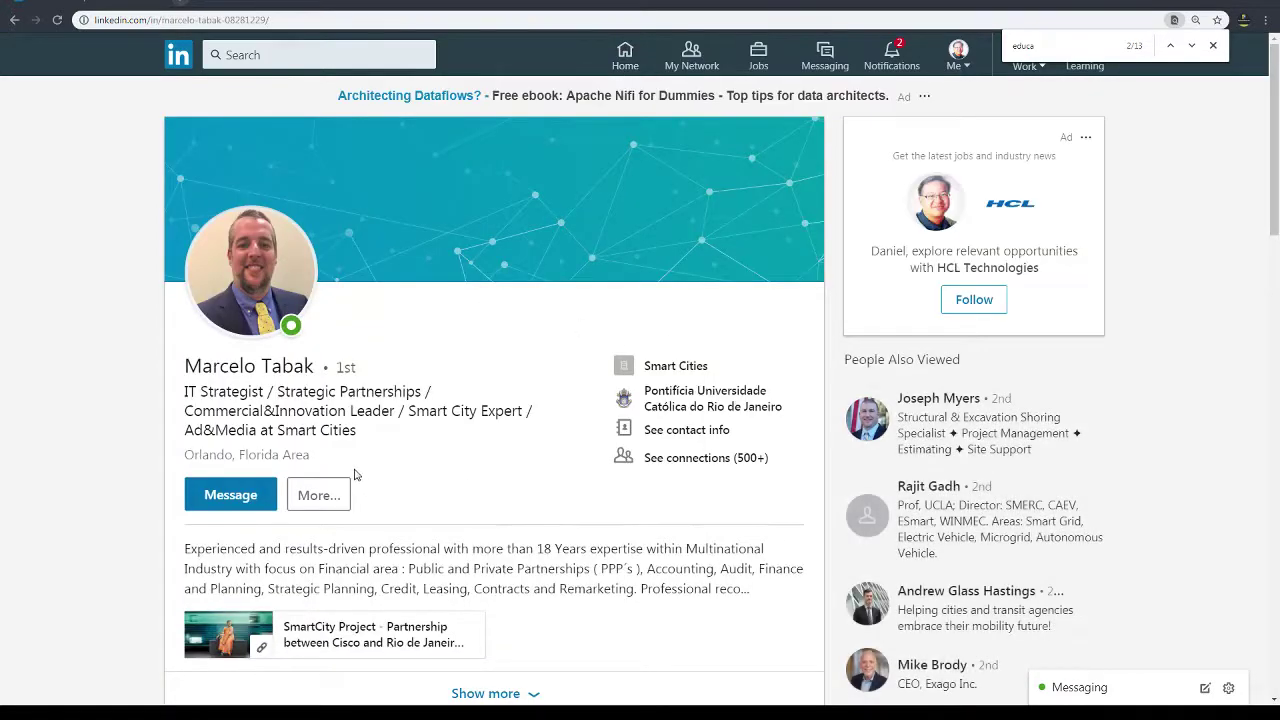
pyautogui.scroll(-9, 345, 455)
pyautogui.scroll(-5, 349, 450)
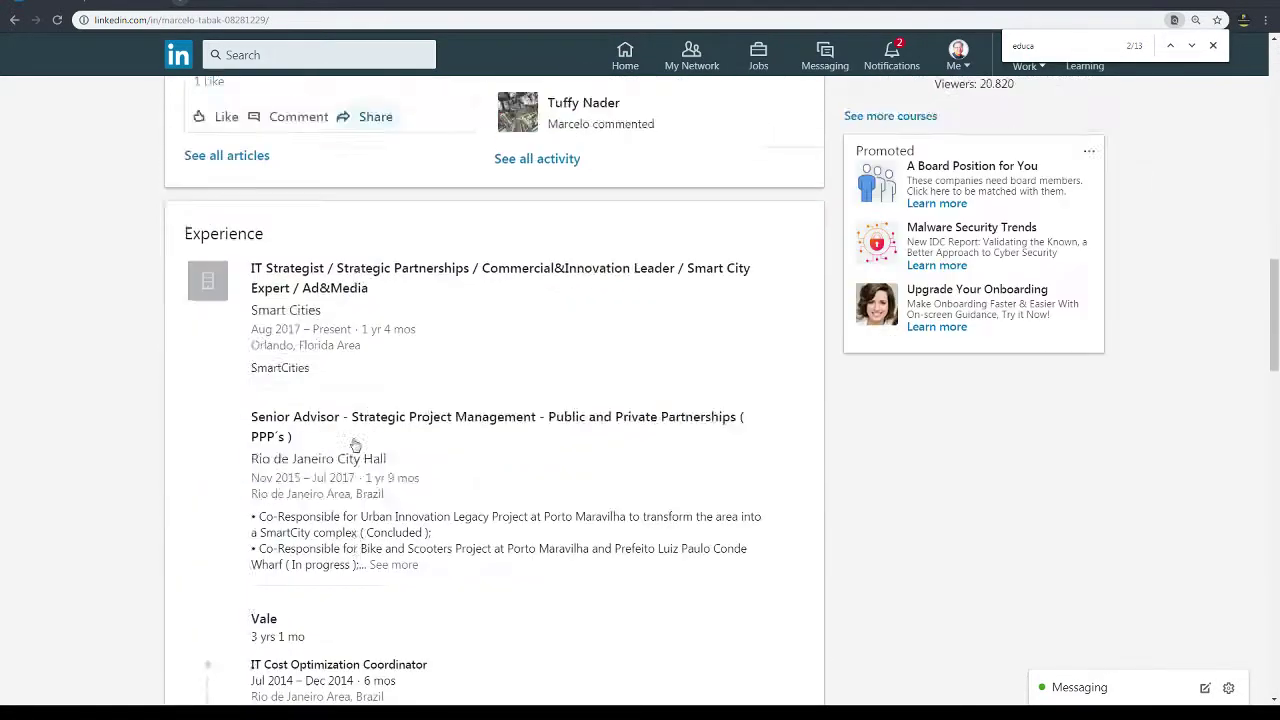
pyautogui.scroll(-9, 354, 437)
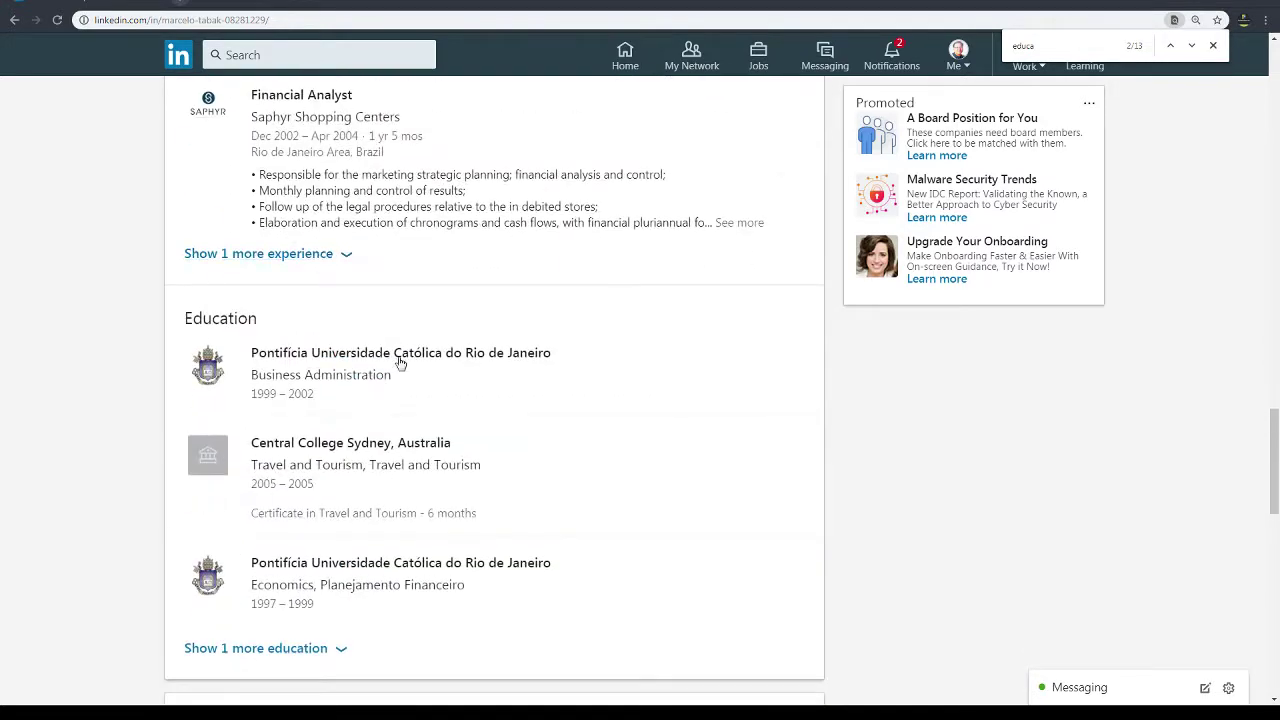
pyautogui.scroll(-2, 400, 365)
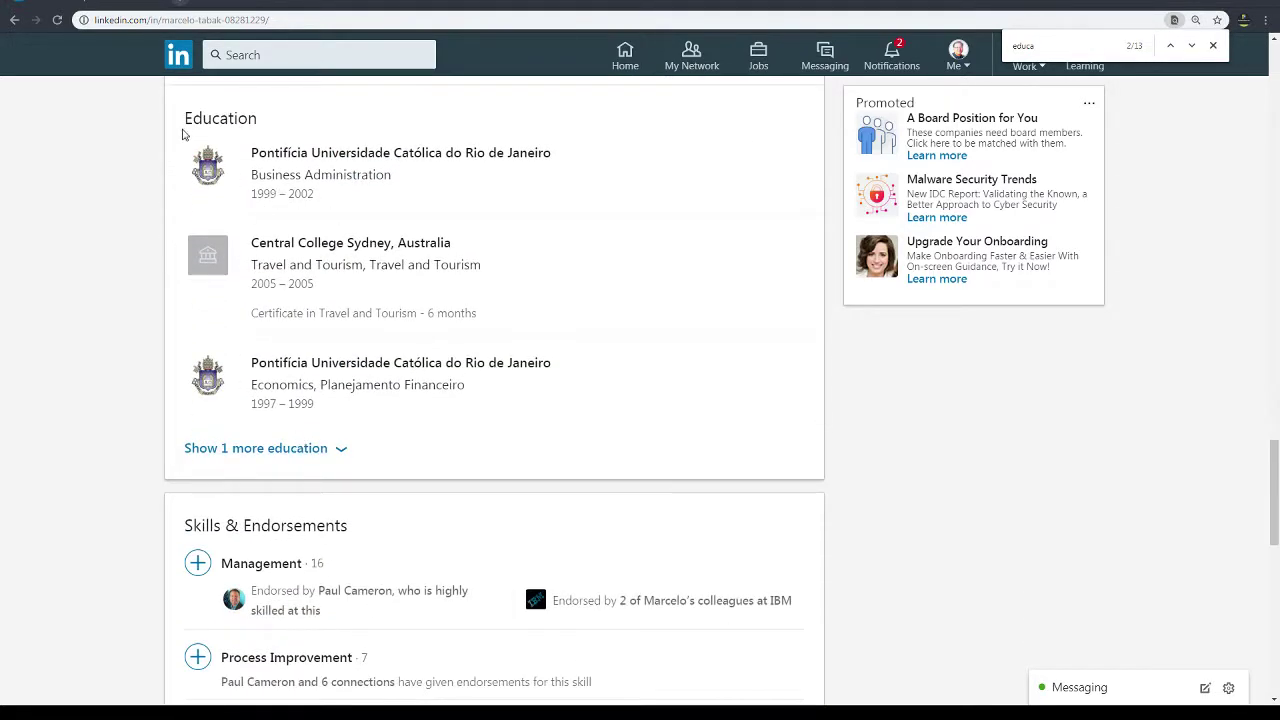
pyautogui.moveTo(183, 134); pyautogui.dragTo(611, 399)
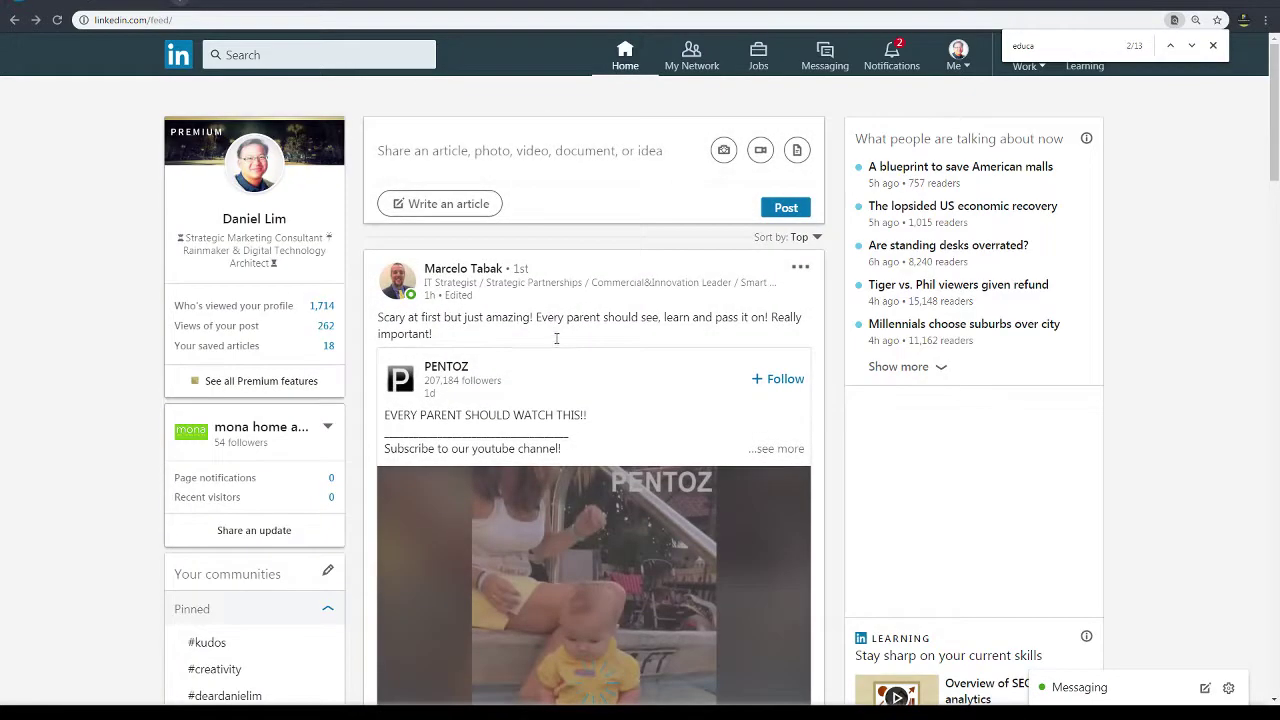
# Show the hidden education entry so all four schools, including the 1990–1996 high school, appear
pyautogui.click(464, 268)
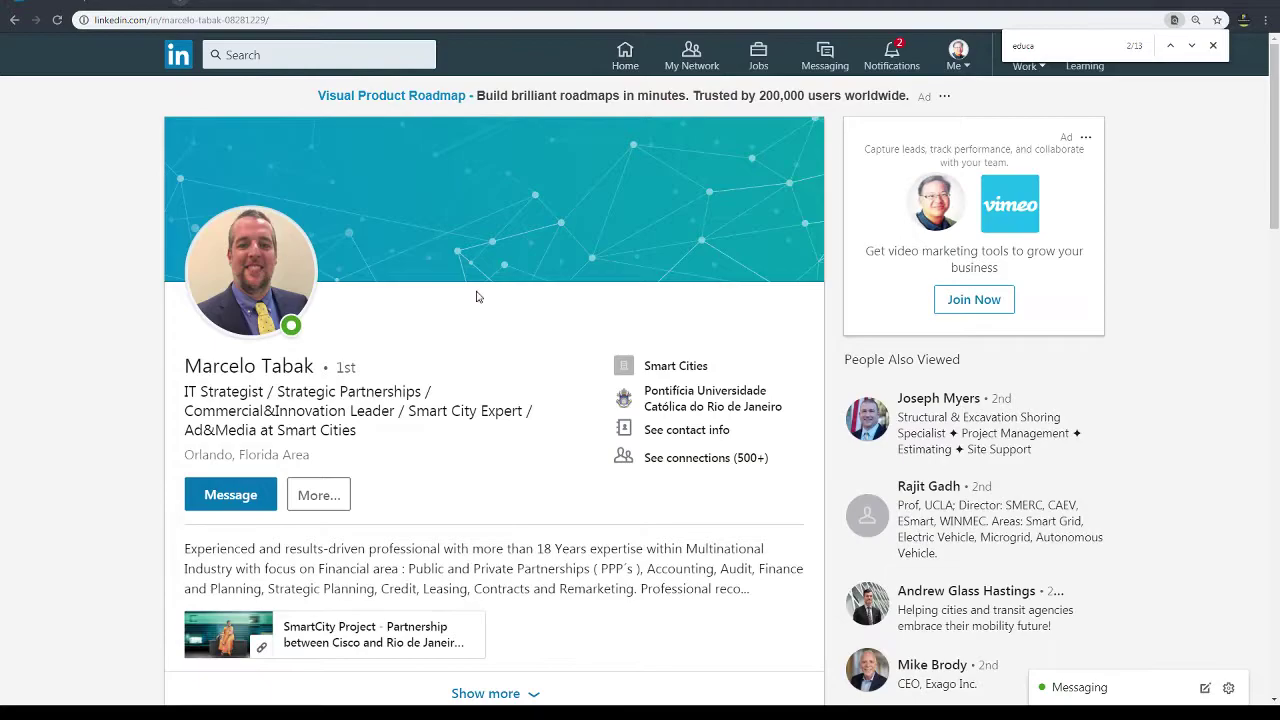
pyautogui.scroll(-20, 488, 389)
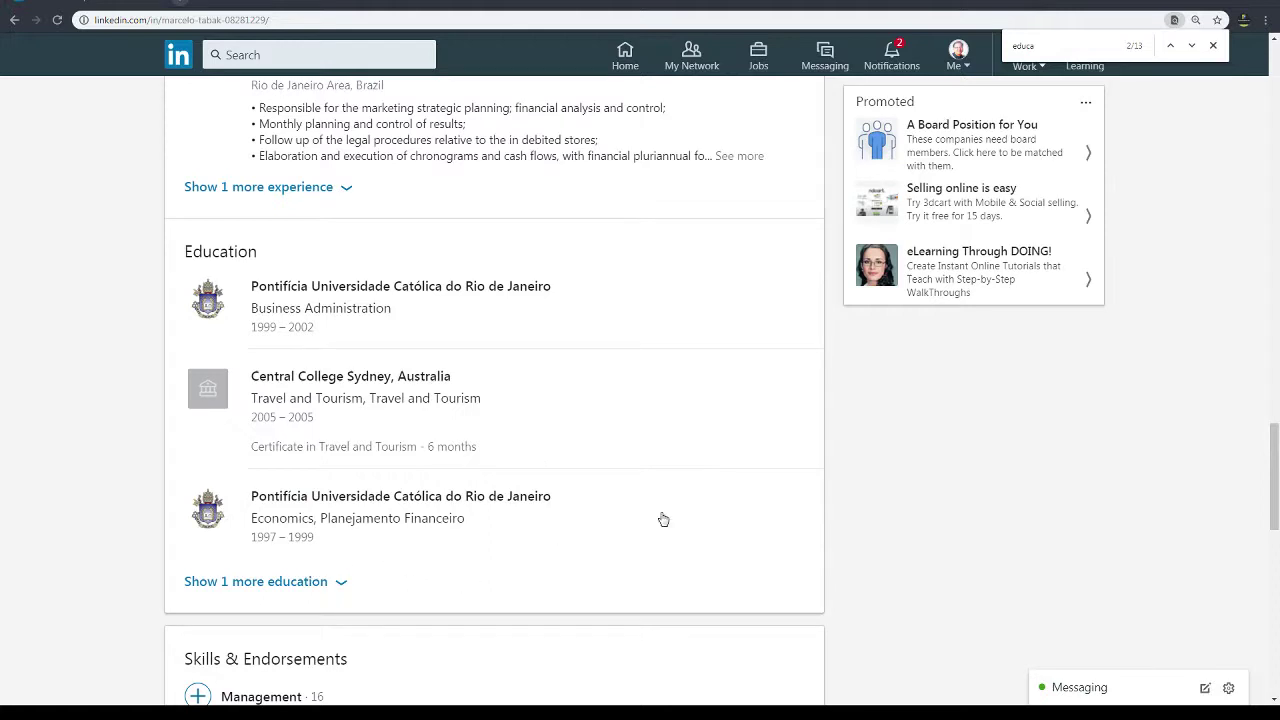
pyautogui.click(343, 585)
pyautogui.scroll(-2, 343, 577)
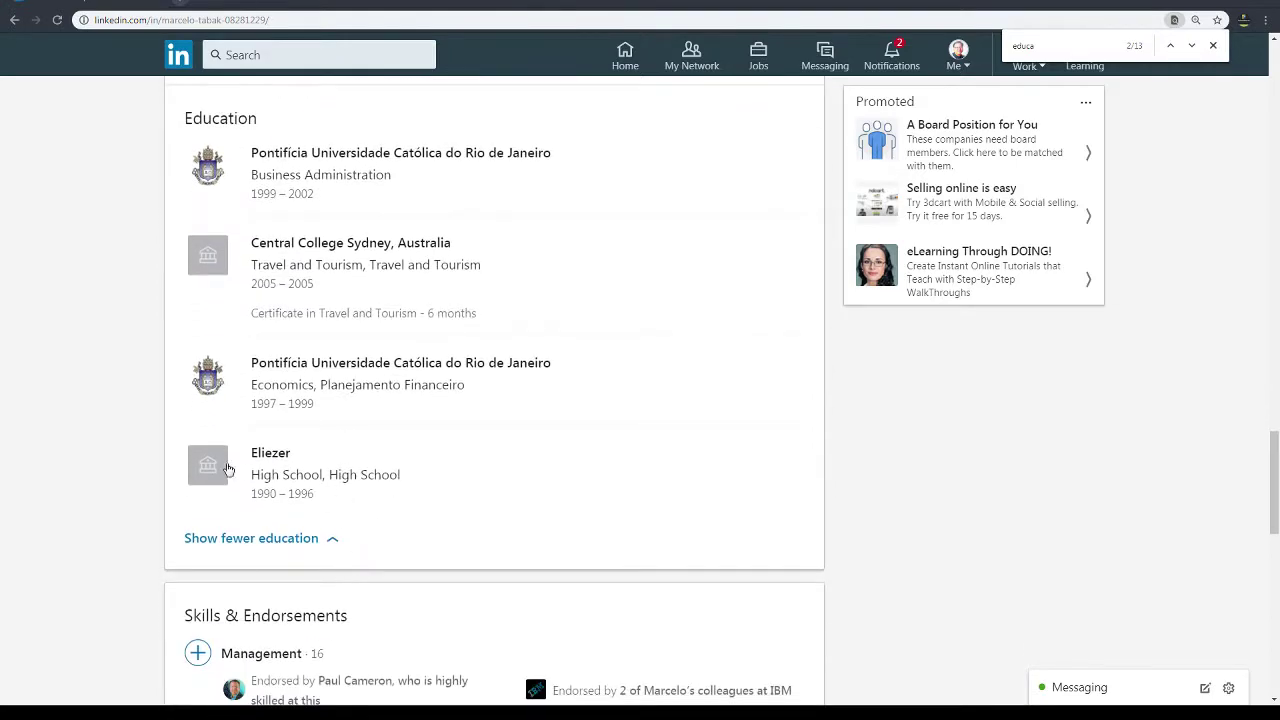
pyautogui.scroll(-2, 628, 500)
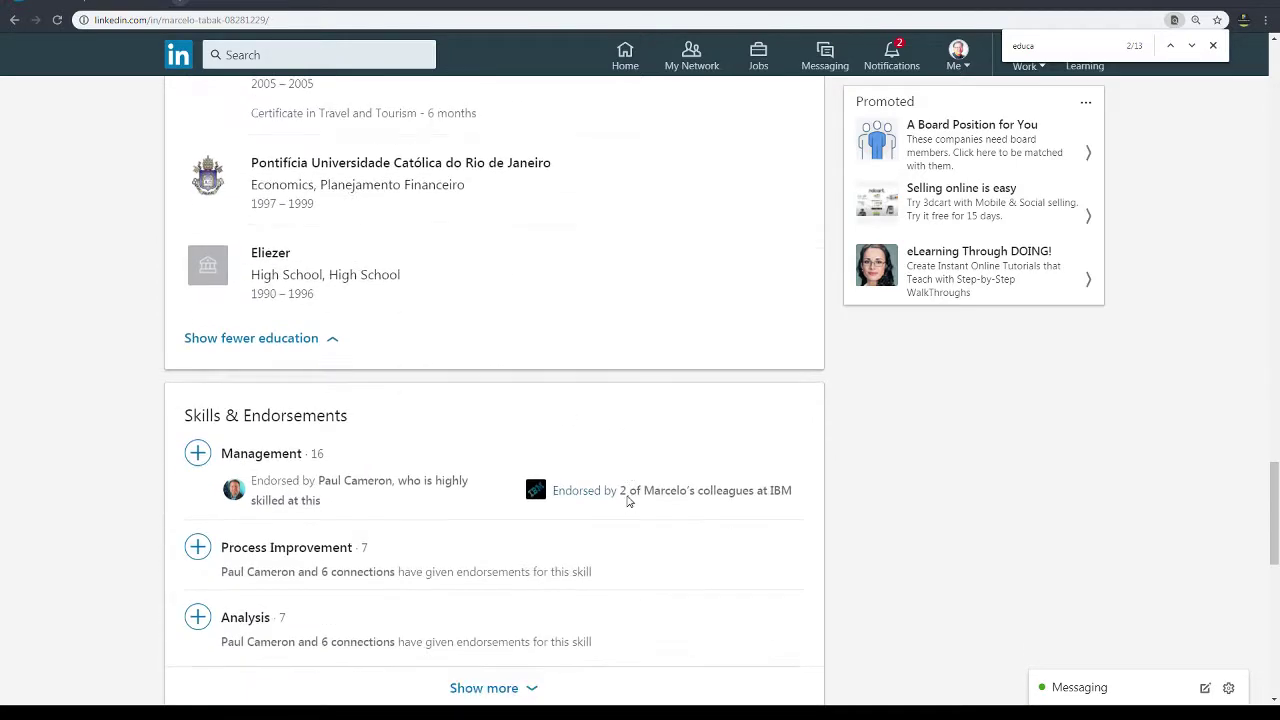
pyautogui.scroll(-3, 543, 507)
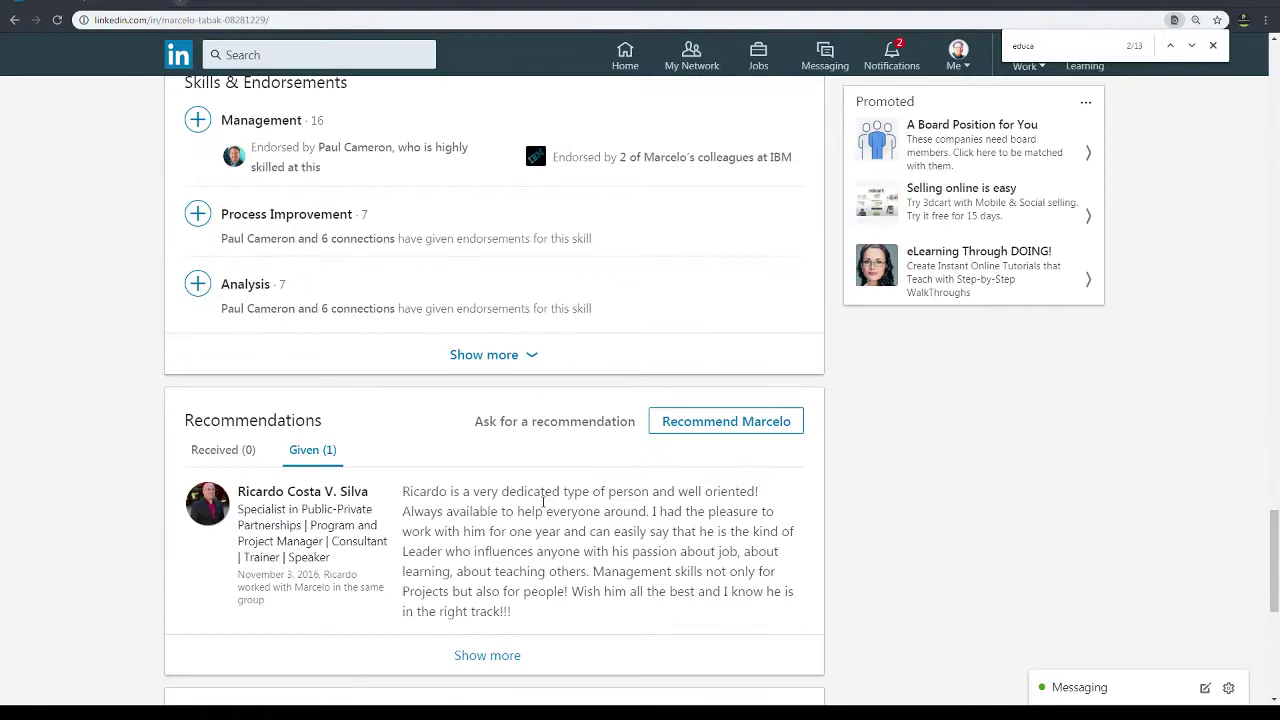
pyautogui.scroll(7, 543, 507)
pyautogui.scroll(3, 543, 507)
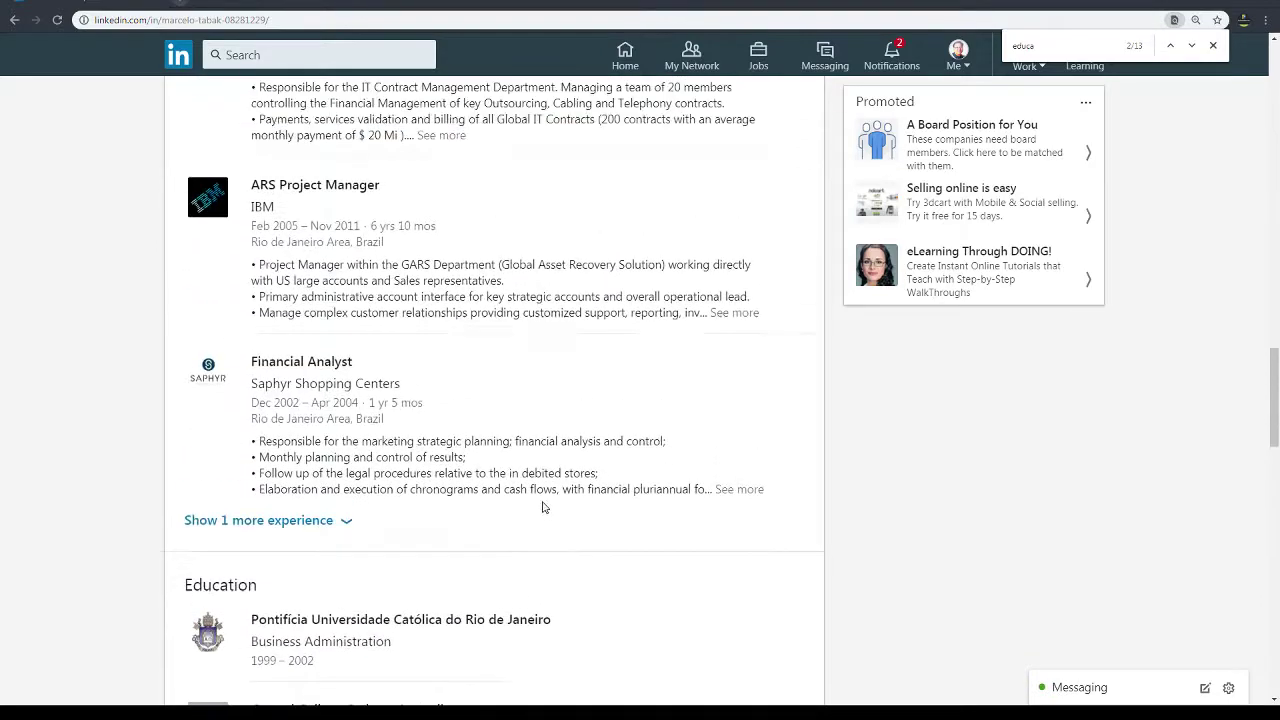
pyautogui.scroll(-3, 383, 391)
pyautogui.scroll(-1, 433, 596)
pyautogui.scroll(10, 433, 596)
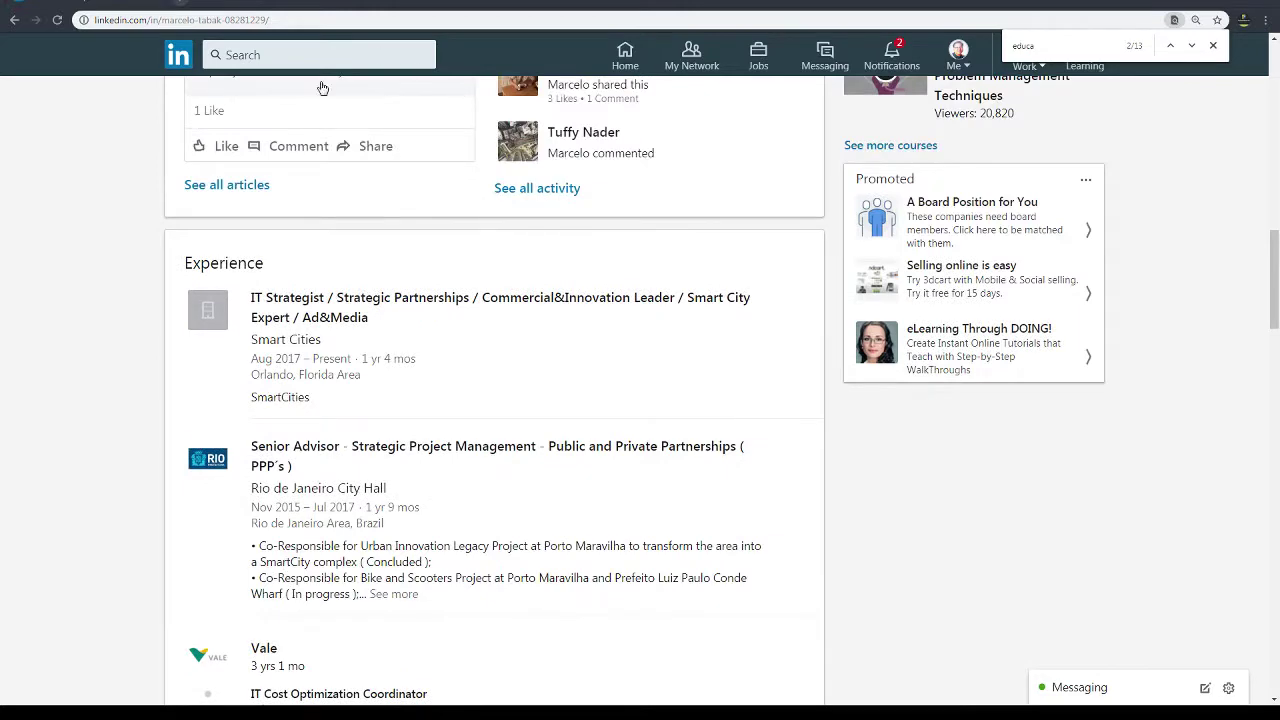
pyautogui.scroll(-10, 443, 510)
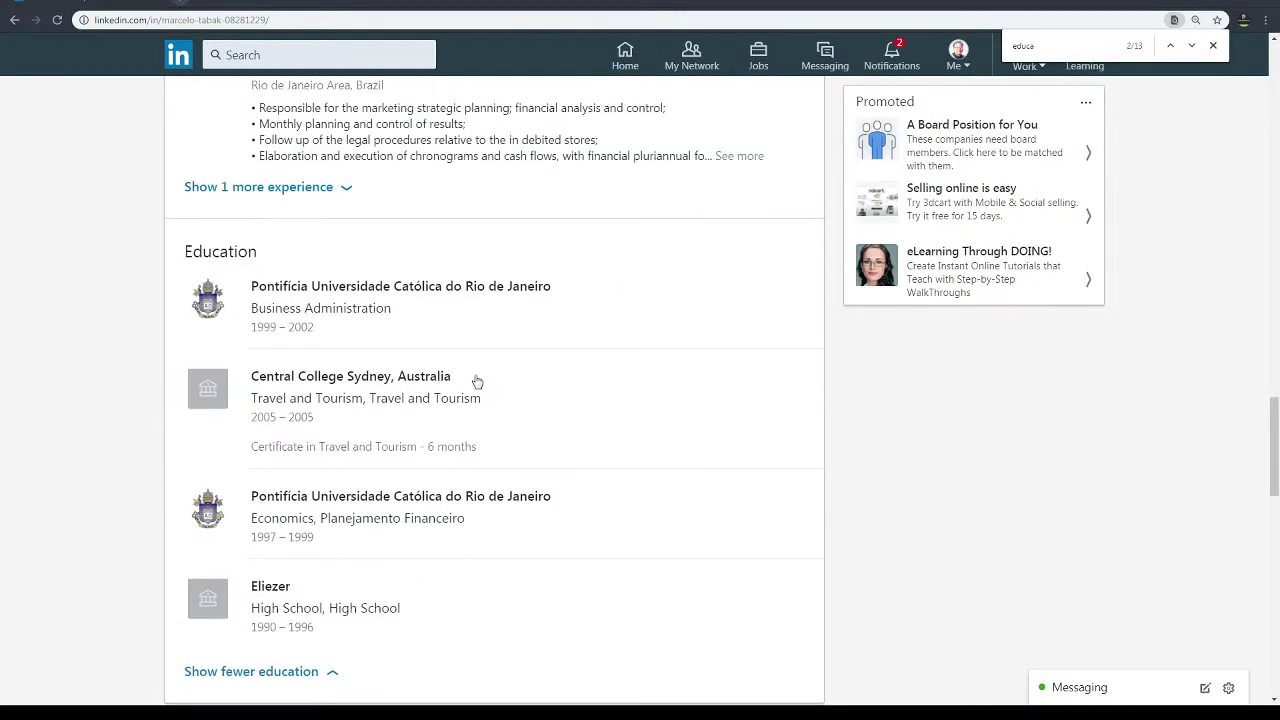
# Search LinkedIn for 'Central College Sydney, Australia', returning 21,639 results
pyautogui.write('Central College Sydney, Australia')
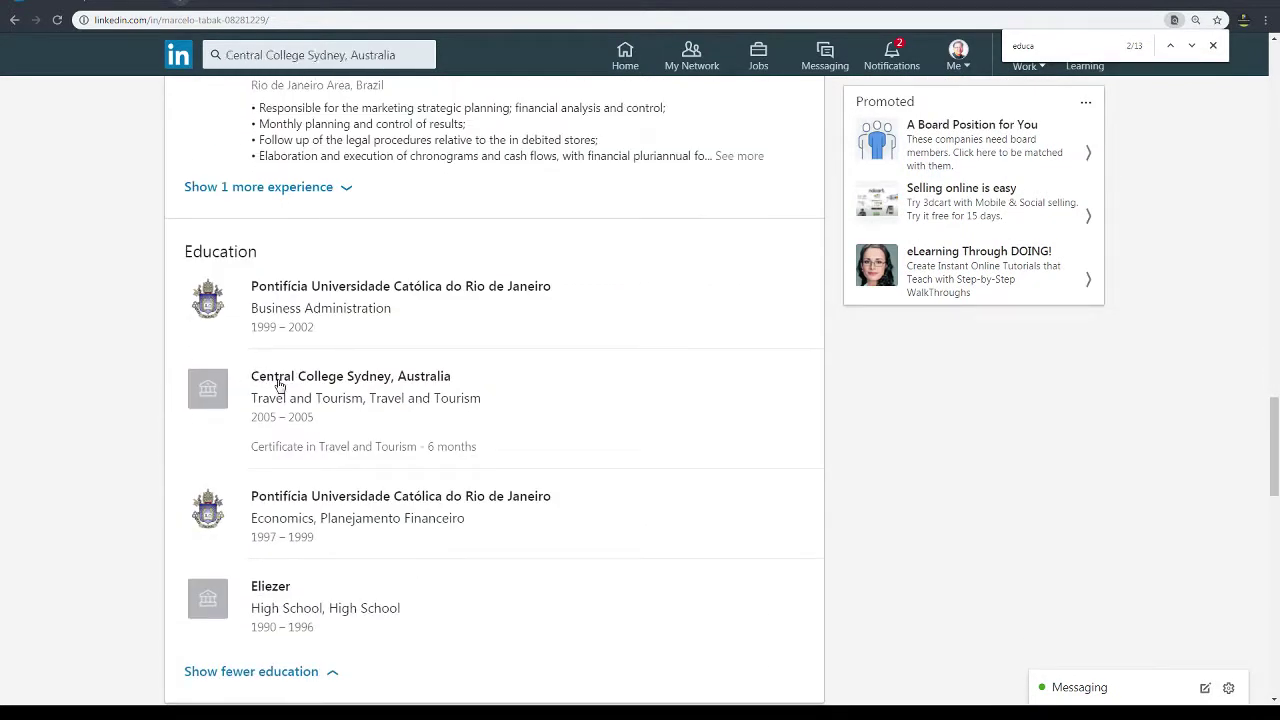
pyautogui.press('Return')
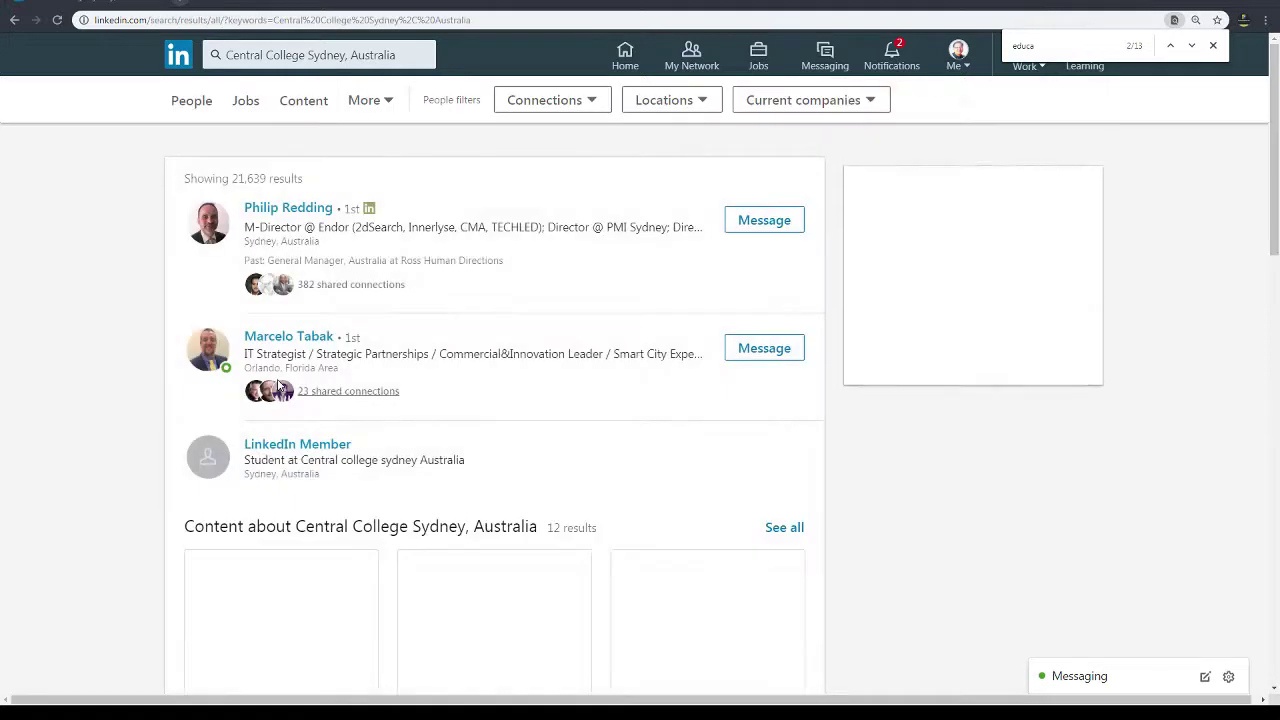
pyautogui.moveTo(335, 186); pyautogui.dragTo(167, 179)
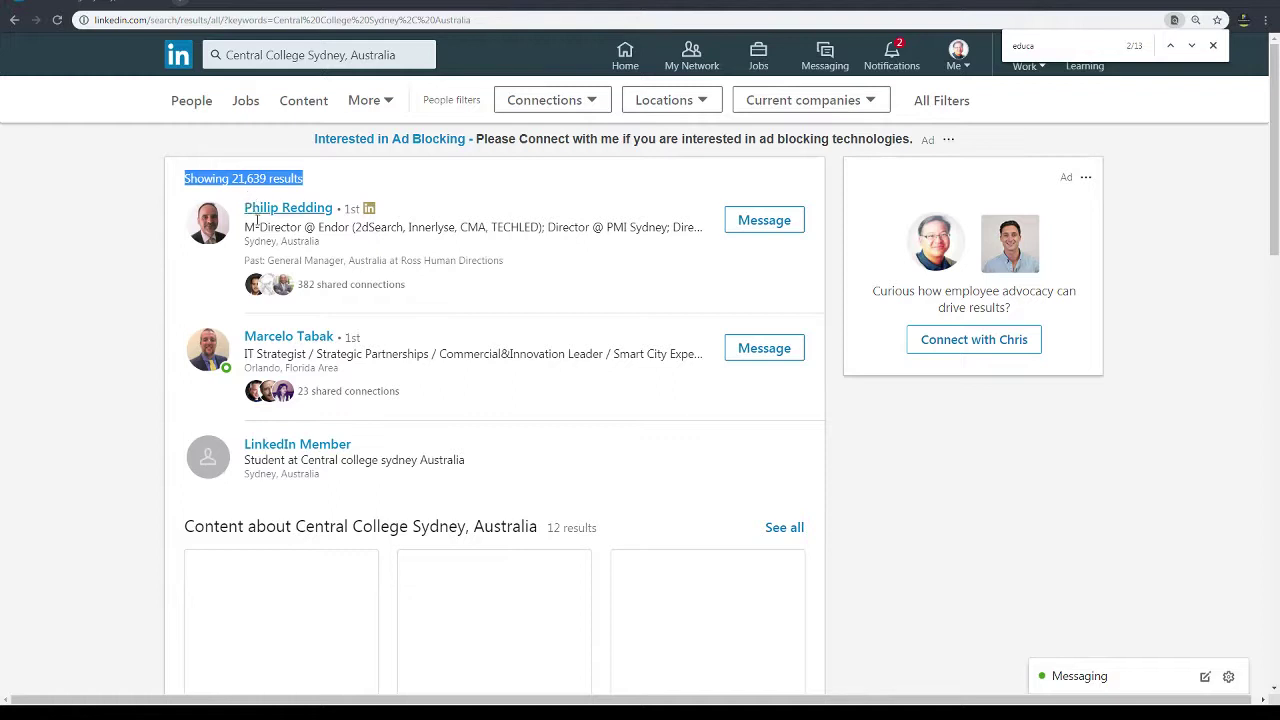
# Open the first person result's profile in a new tab and switch to it
pyautogui.click(349, 180)
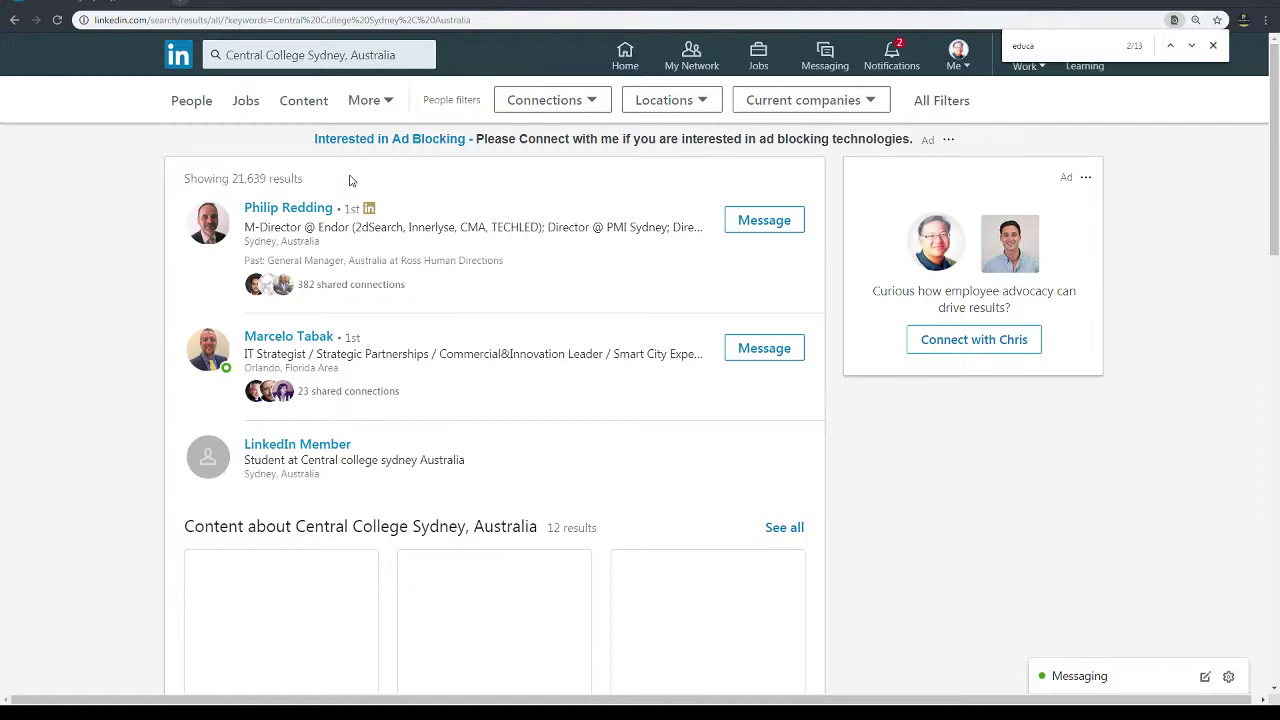
pyautogui.click(284, 212)
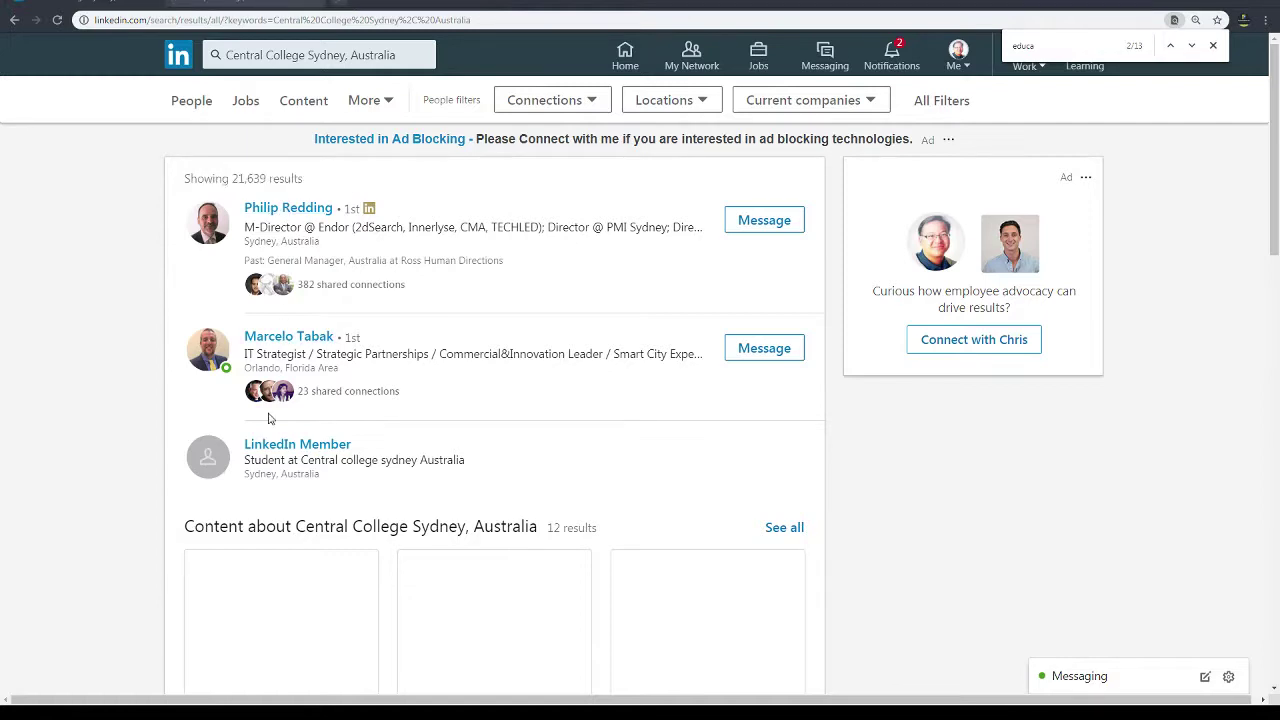
pyautogui.scroll(-3, 440, 426)
pyautogui.scroll(-2, 447, 431)
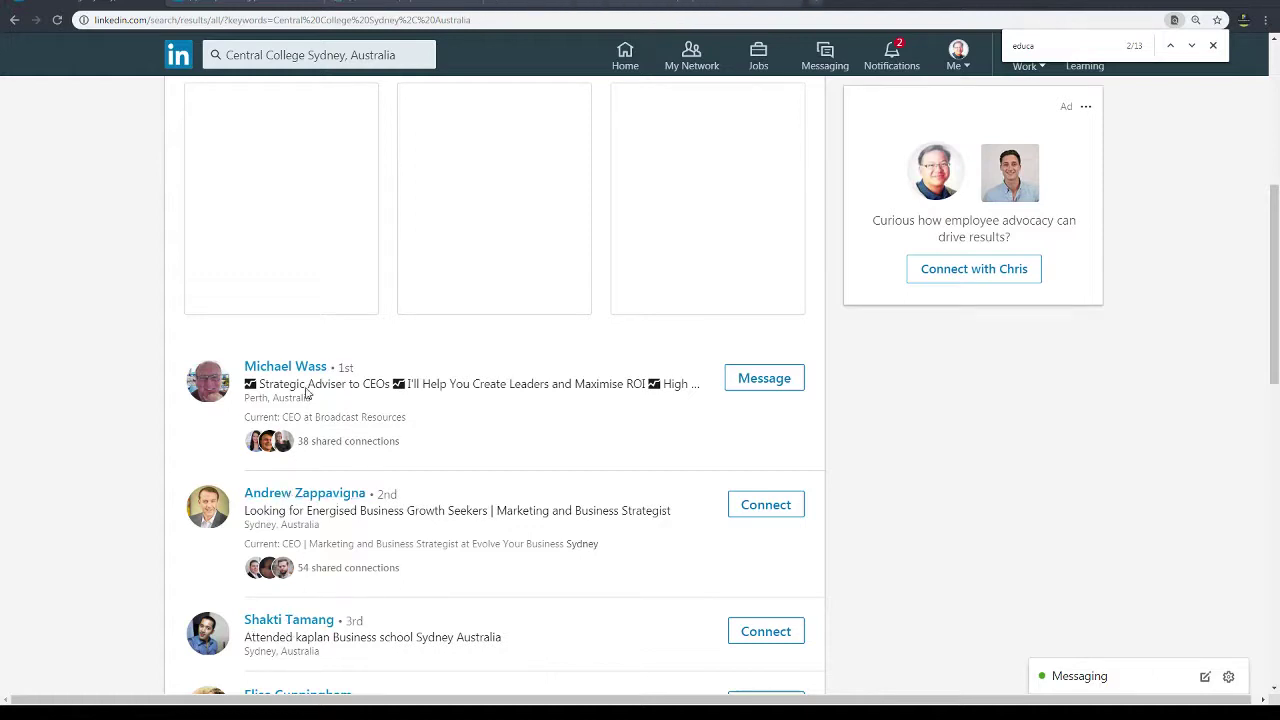
pyautogui.hotkey('ctrl', 'Tab')
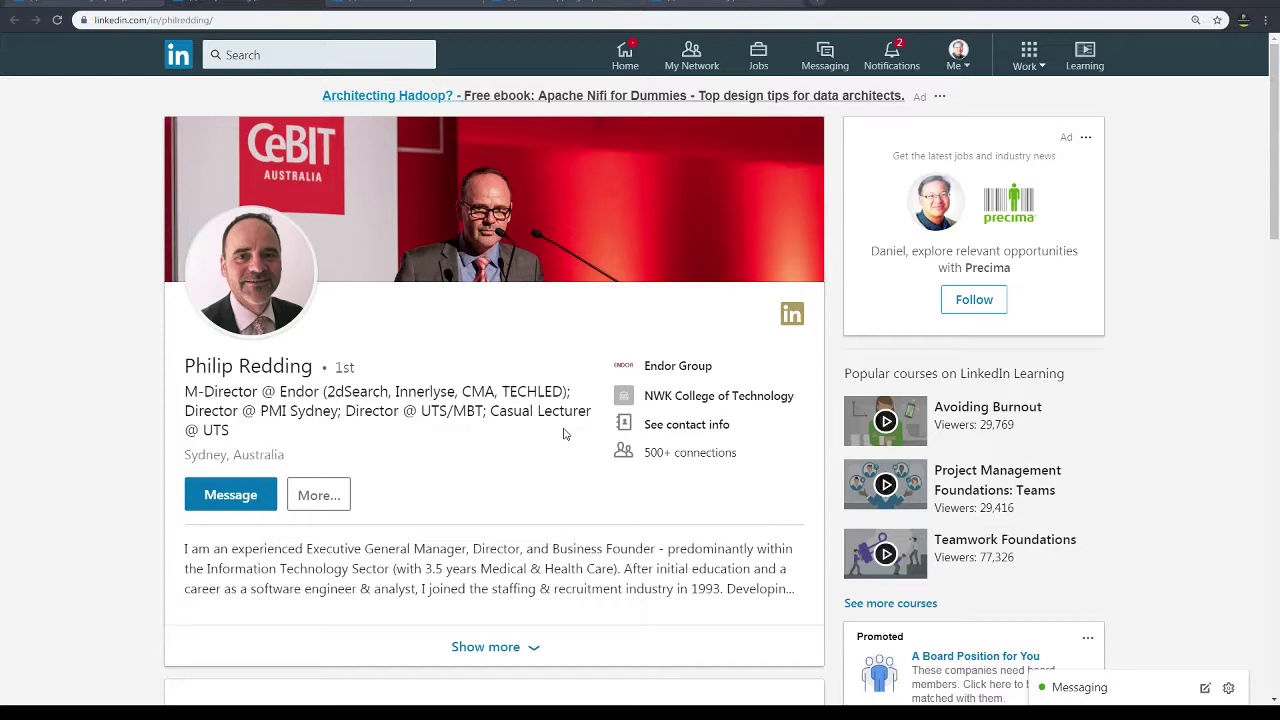
# Scroll to this member's Education section, highlight its entries, then scroll back up
pyautogui.scroll(-3, 530, 512)
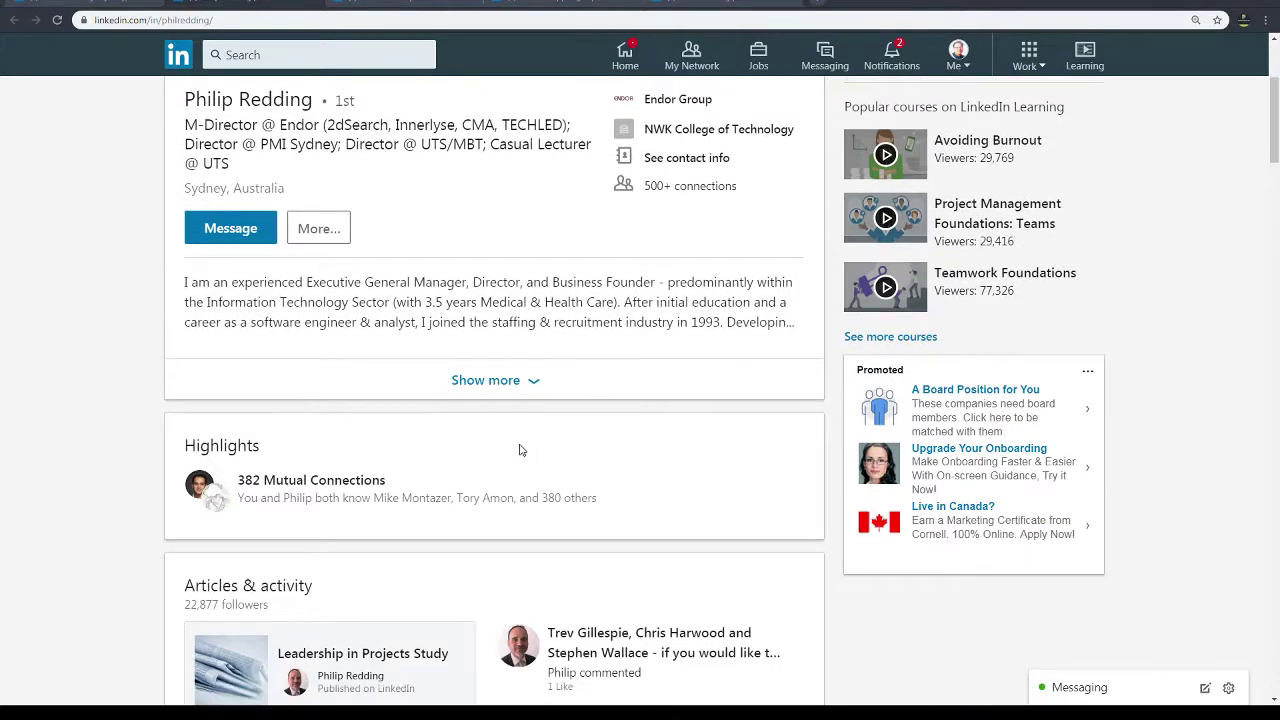
pyautogui.scroll(-3, 537, 609)
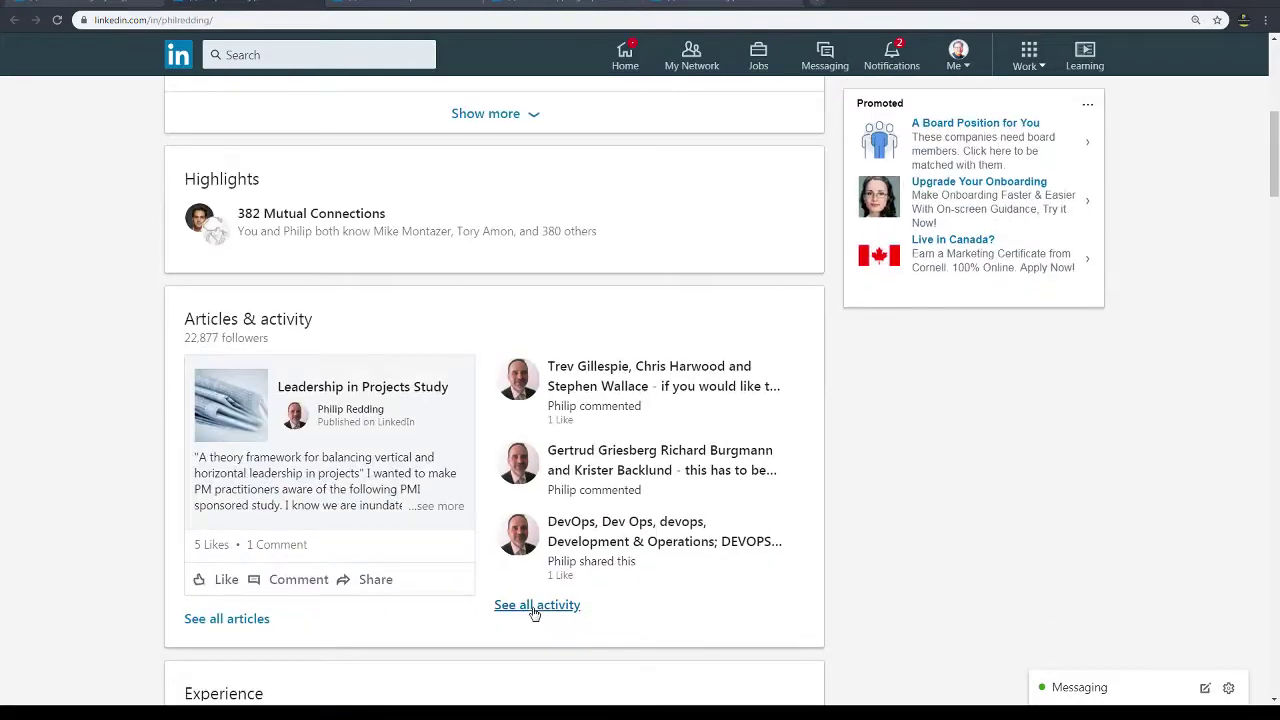
pyautogui.scroll(-3, 535, 612)
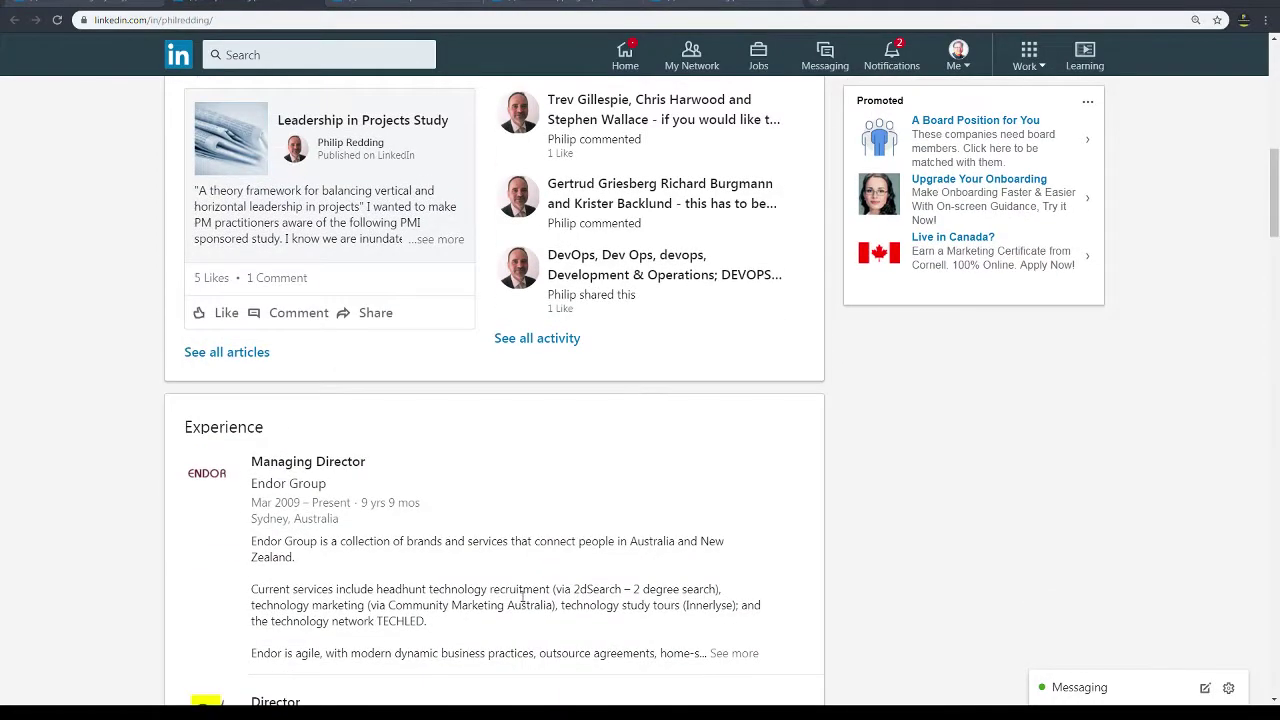
pyautogui.scroll(-15, 522, 598)
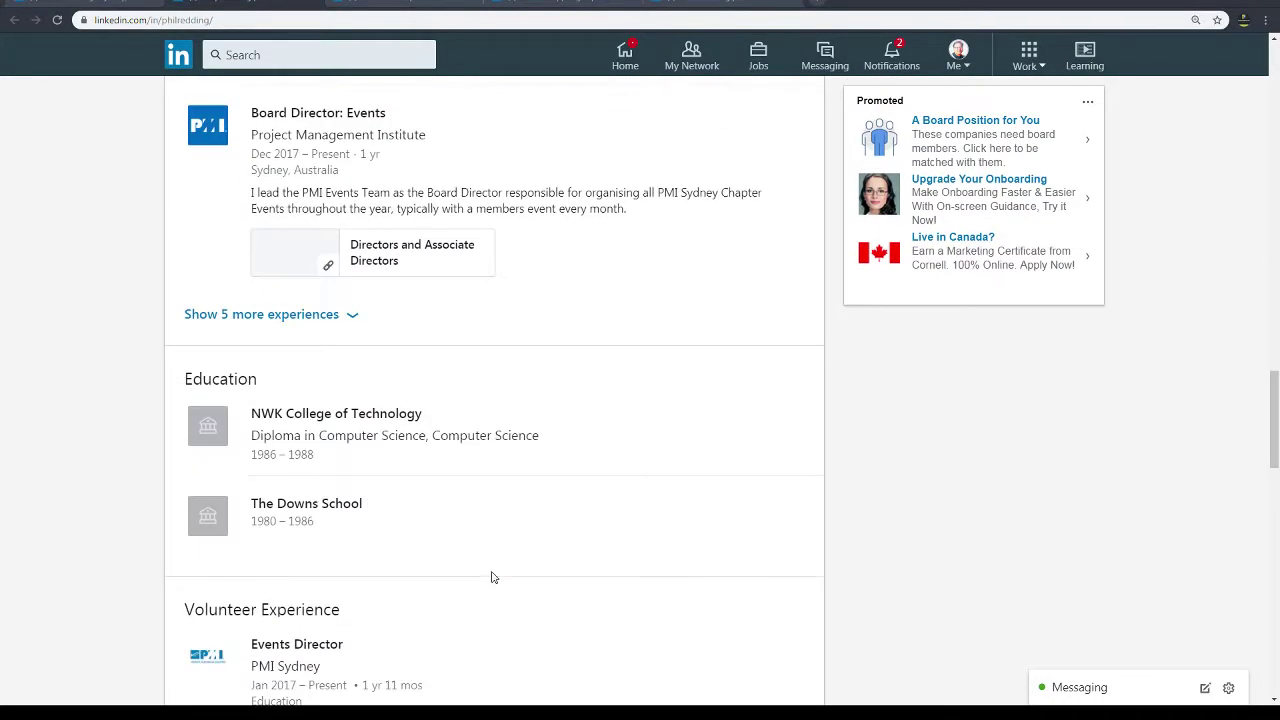
pyautogui.scroll(-1, 440, 480)
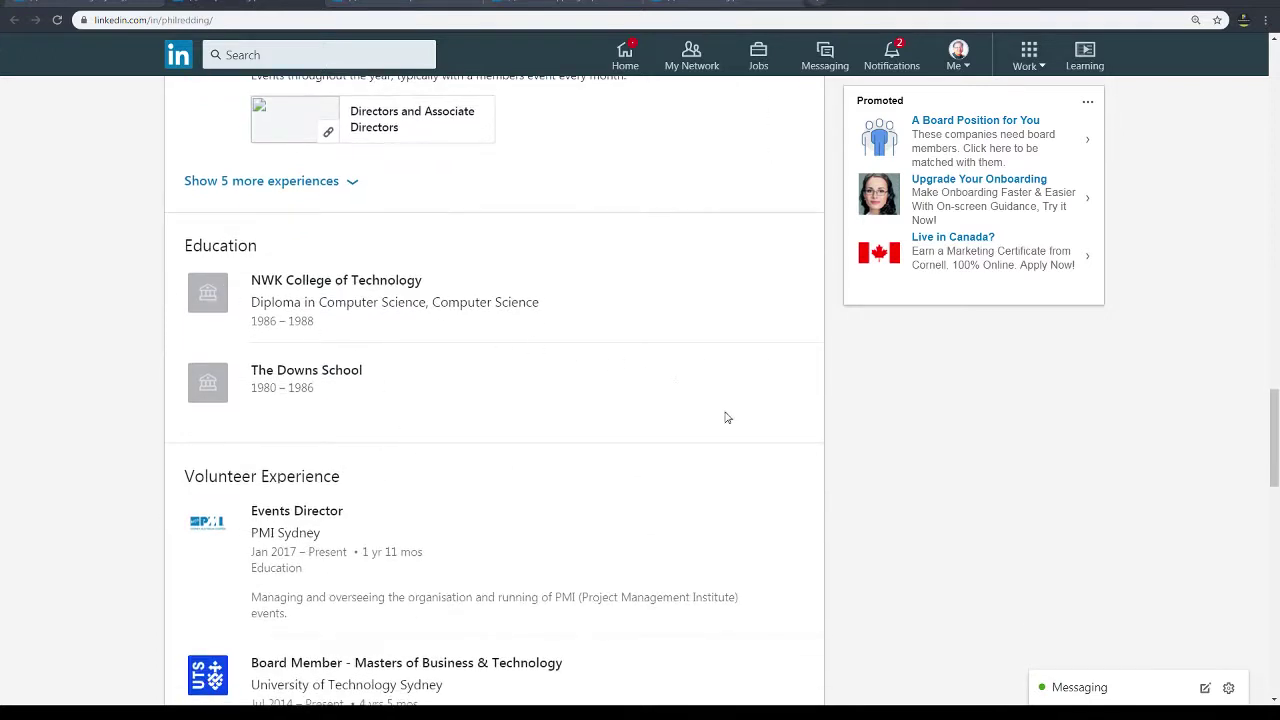
pyautogui.scroll(-1, 420, 517)
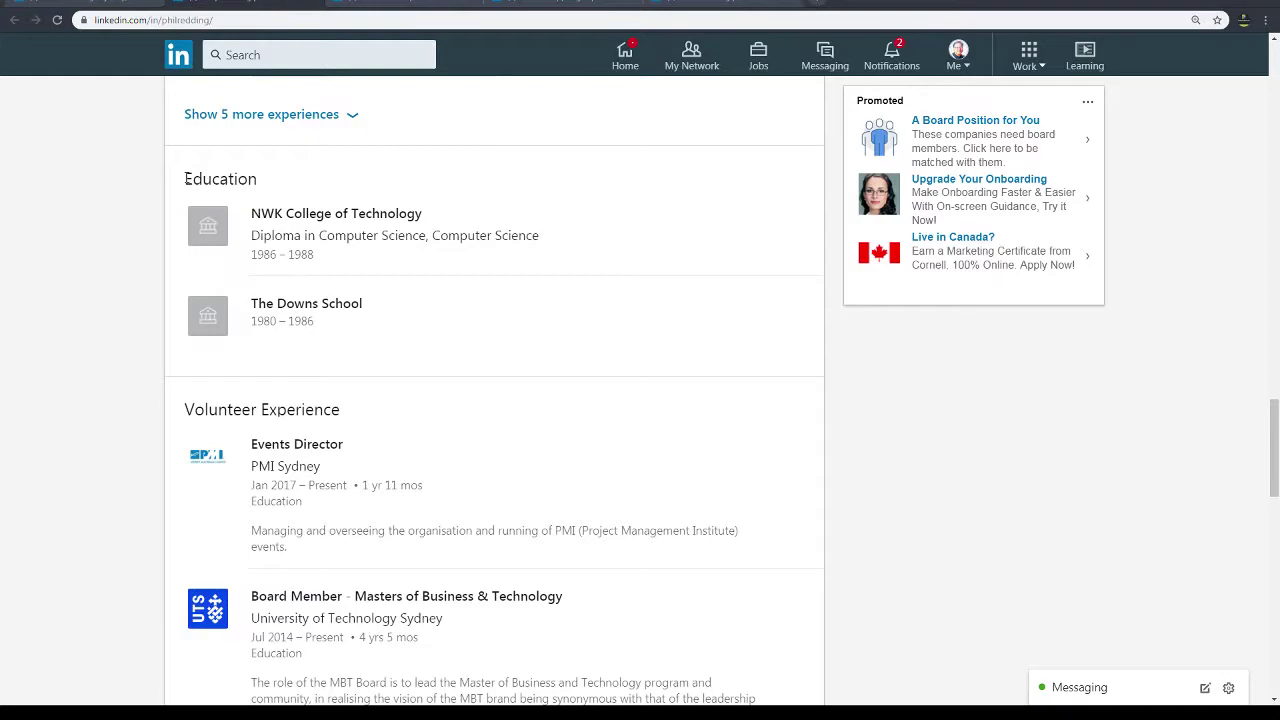
pyautogui.moveTo(186, 178); pyautogui.dragTo(421, 330)
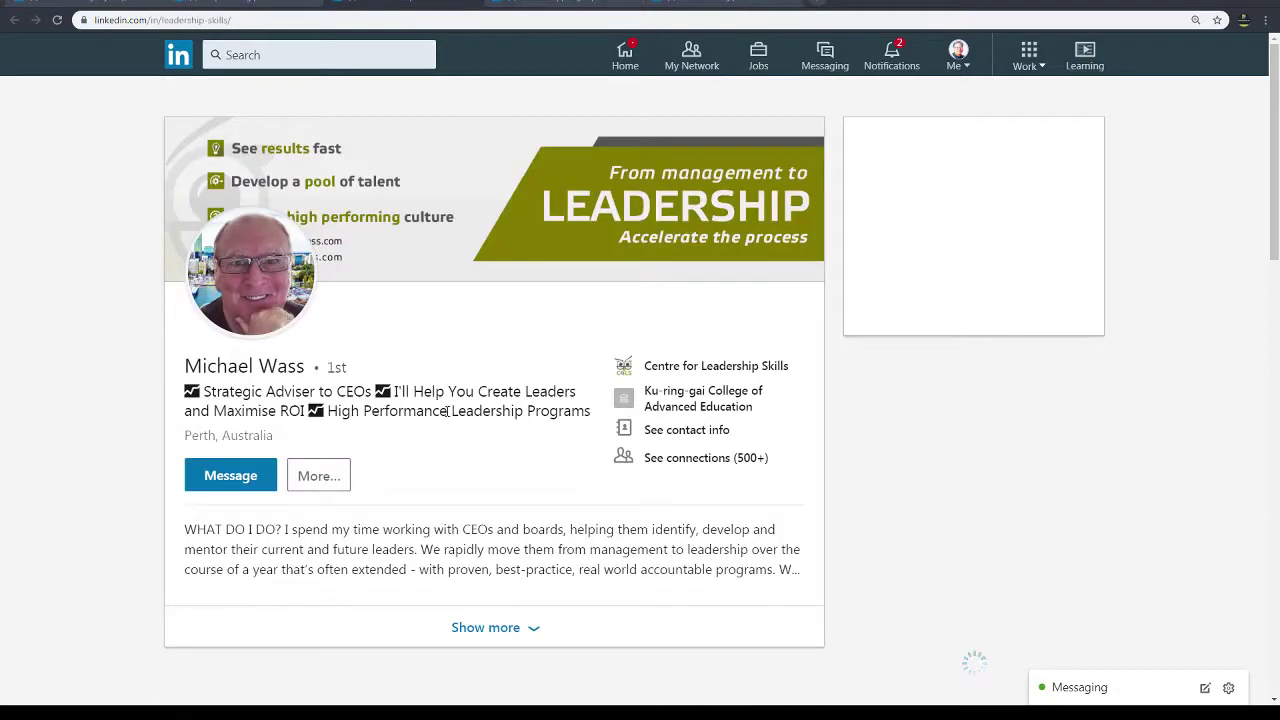
pyautogui.scroll(-20, 714, 597)
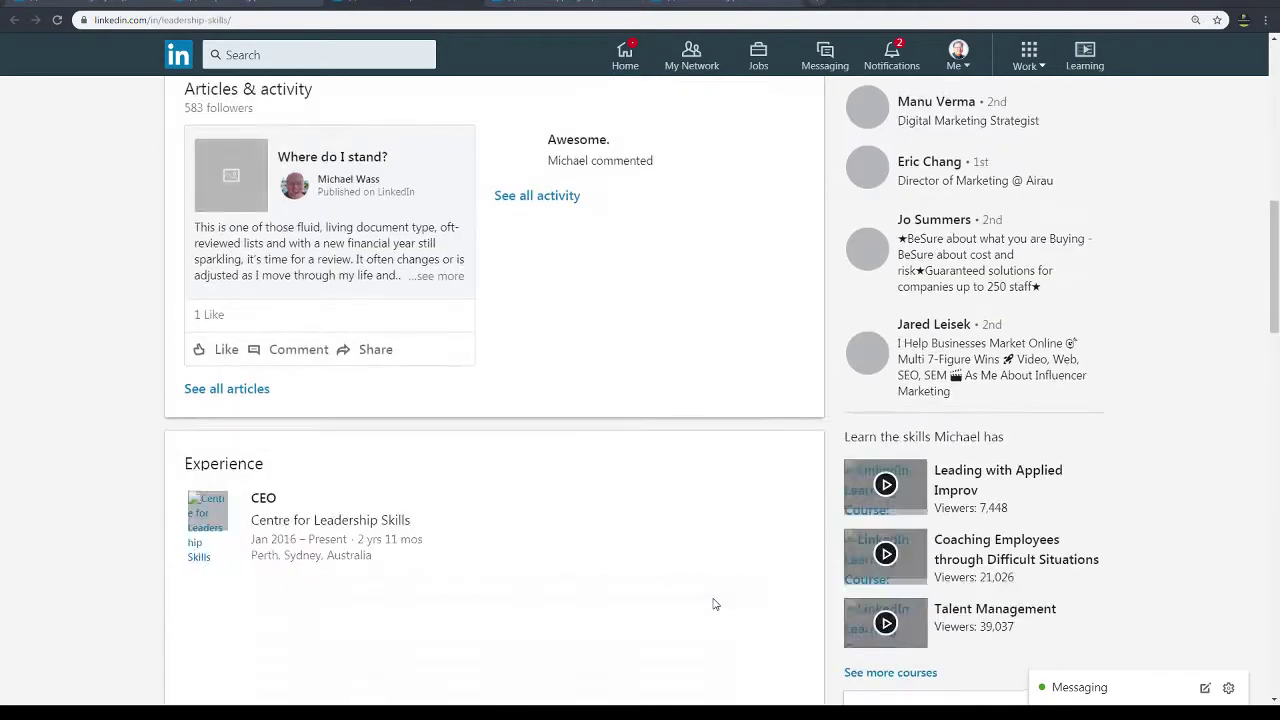
pyautogui.scroll(10, 670, 600)
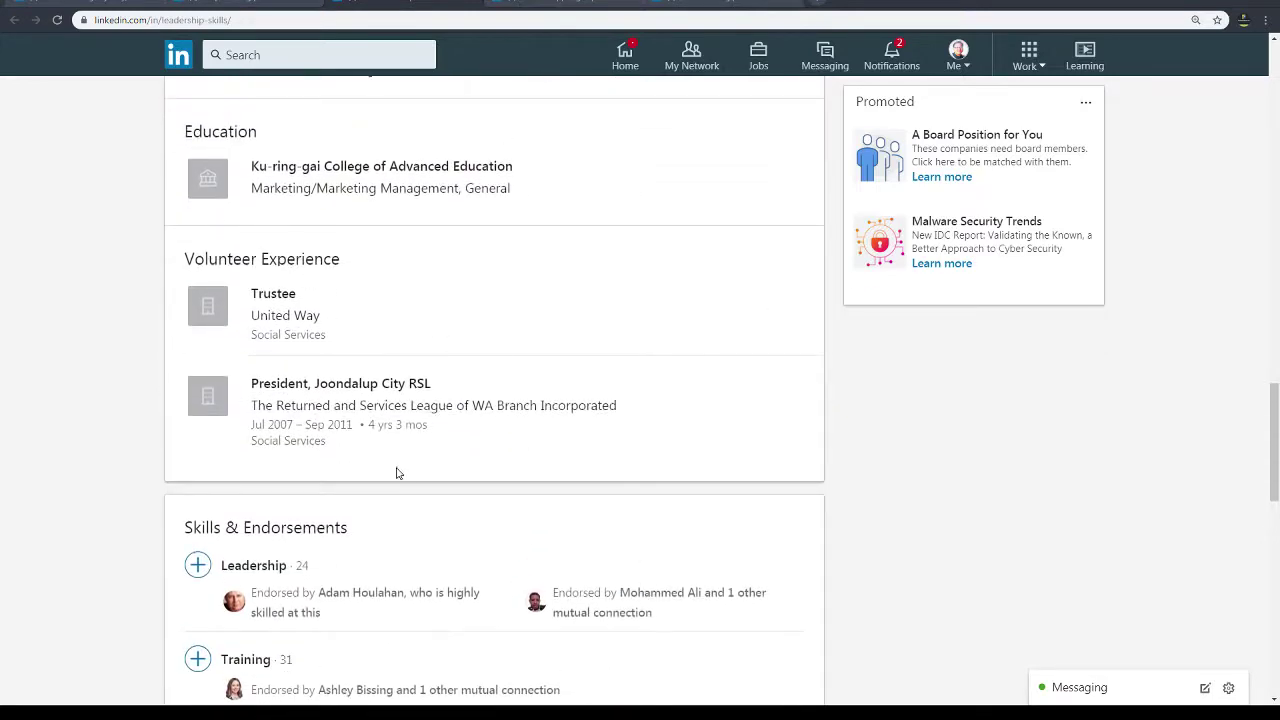
pyautogui.scroll(1, 369, 466)
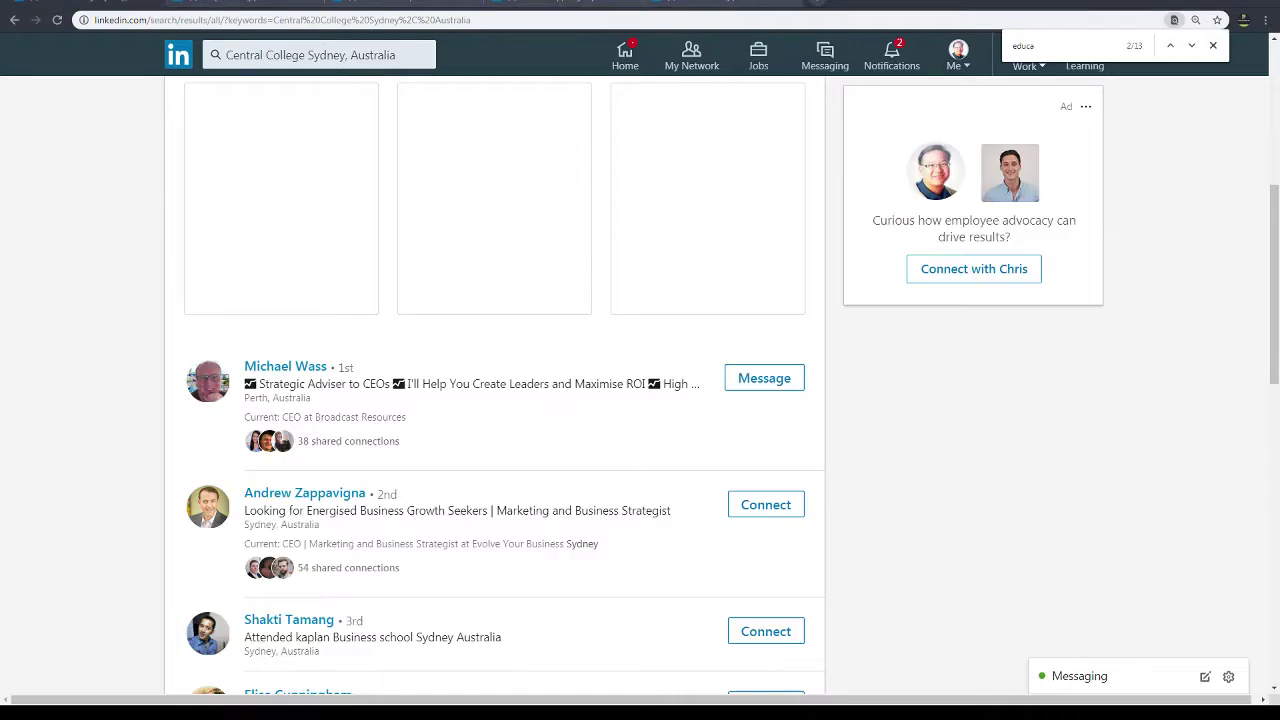
pyautogui.scroll(5, 586, 551)
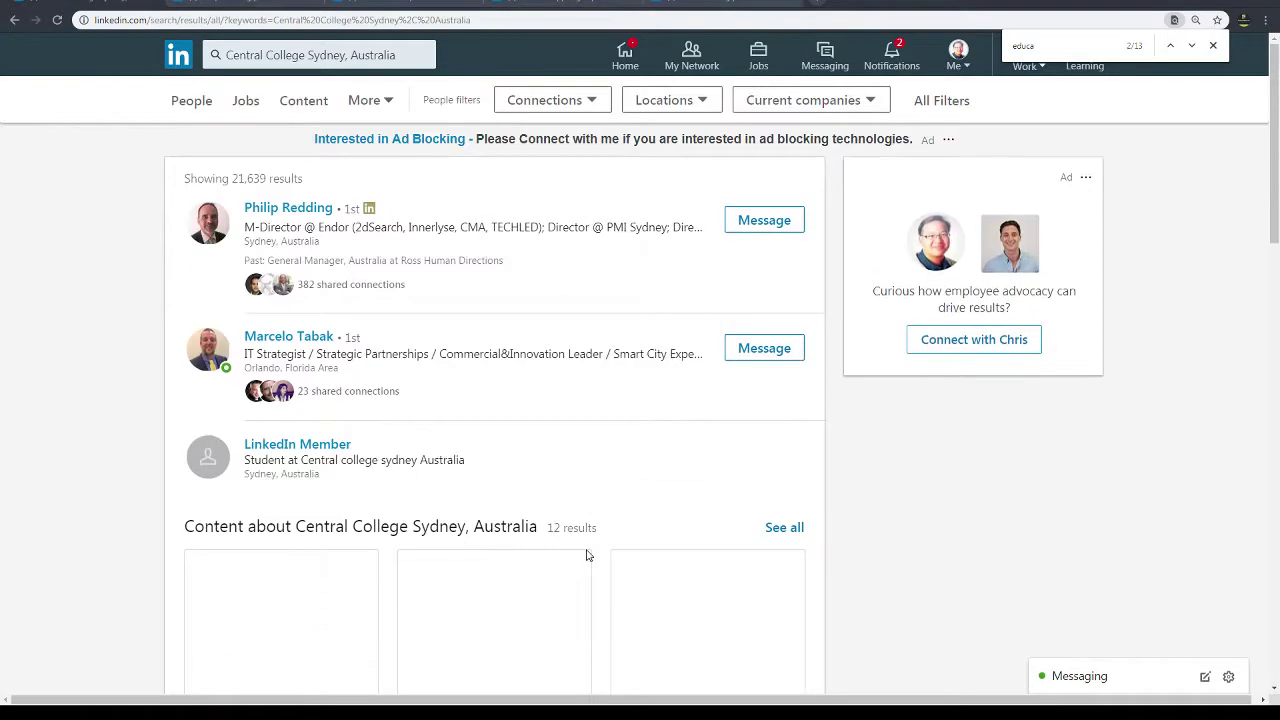
pyautogui.click(399, 56)
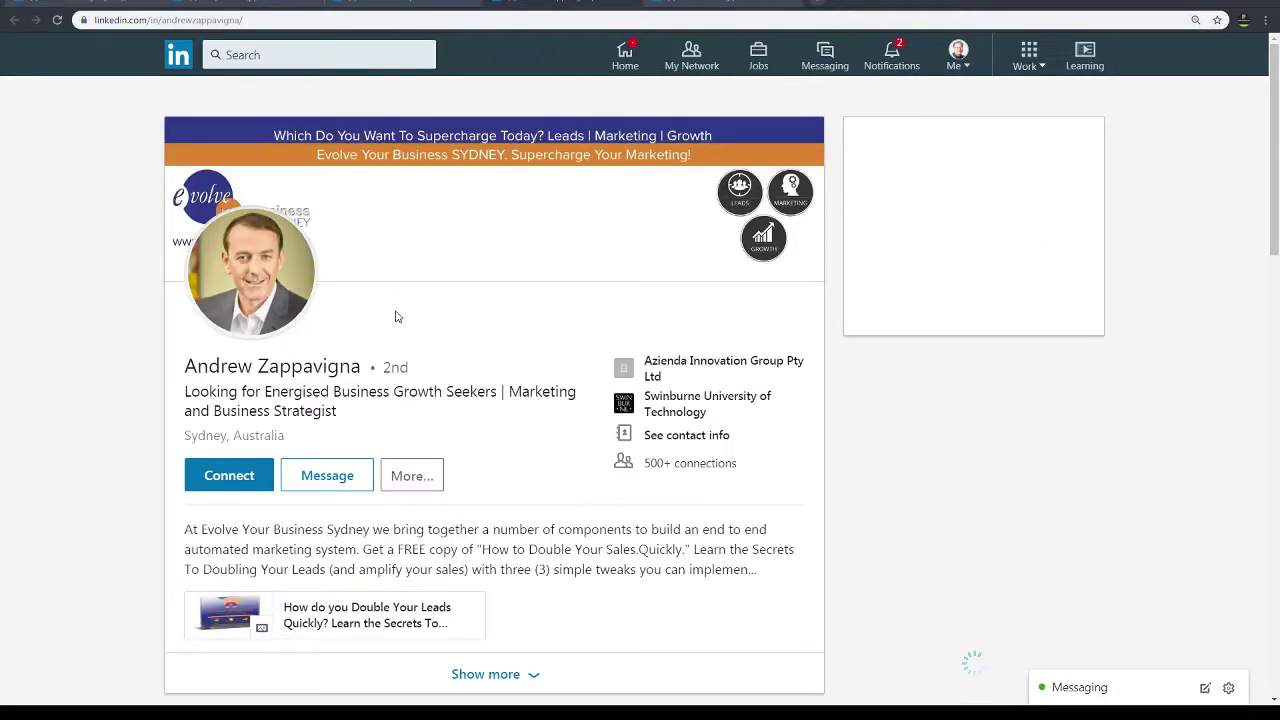
pyautogui.scroll(-10, 400, 354)
pyautogui.scroll(-12, 415, 362)
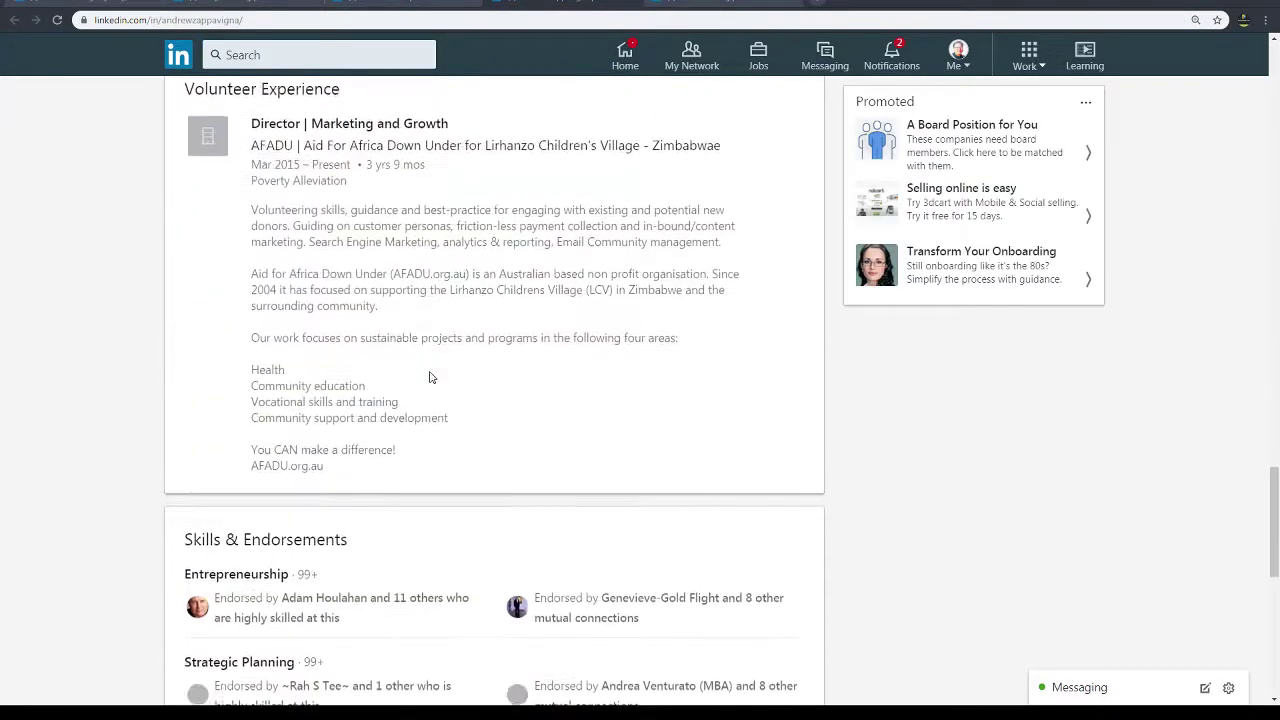
pyautogui.scroll(10, 433, 385)
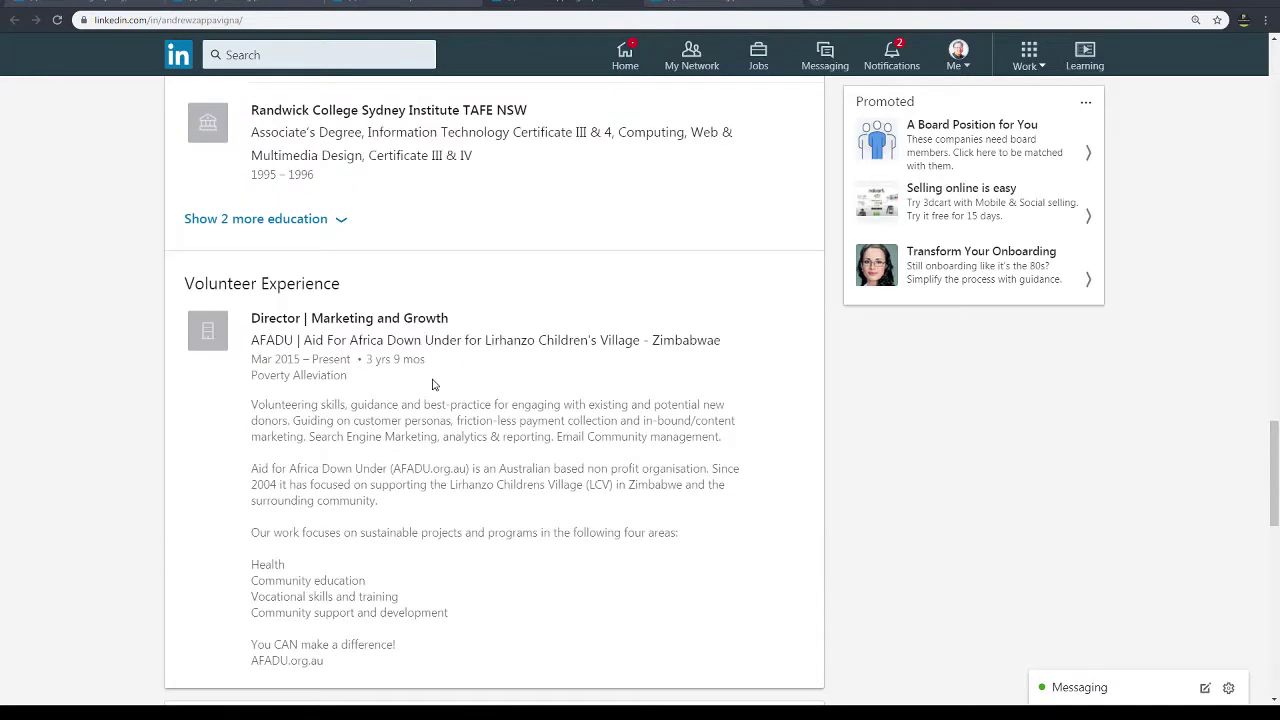
pyautogui.scroll(1, 517, 406)
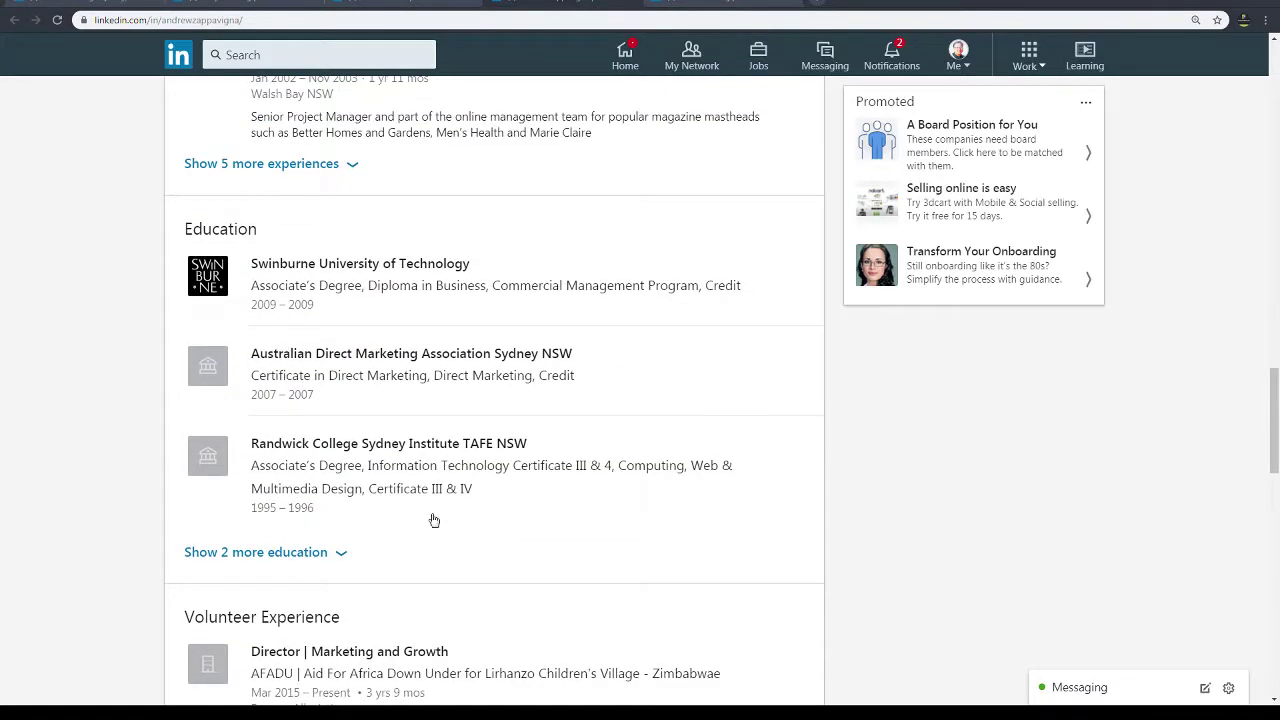
pyautogui.click(278, 554)
pyautogui.scroll(-2, 548, 543)
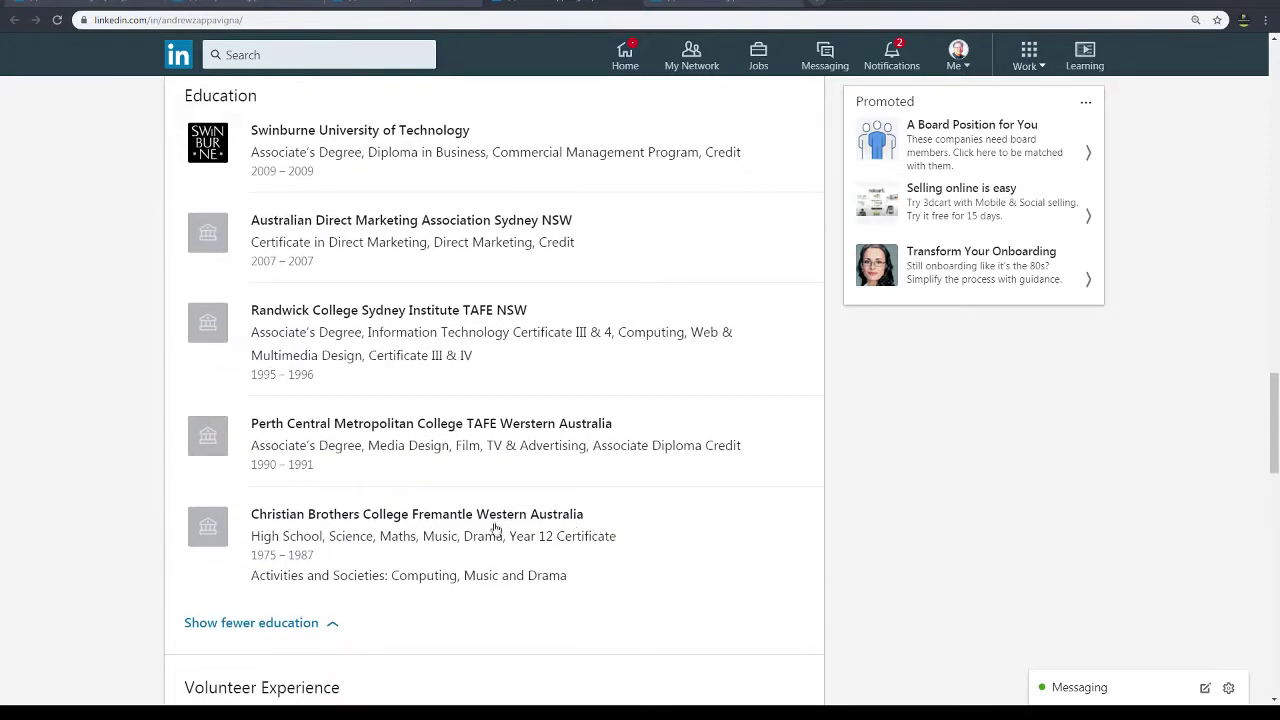
pyautogui.scroll(2, 393, 383)
pyautogui.hotkey('alt', 'Left')
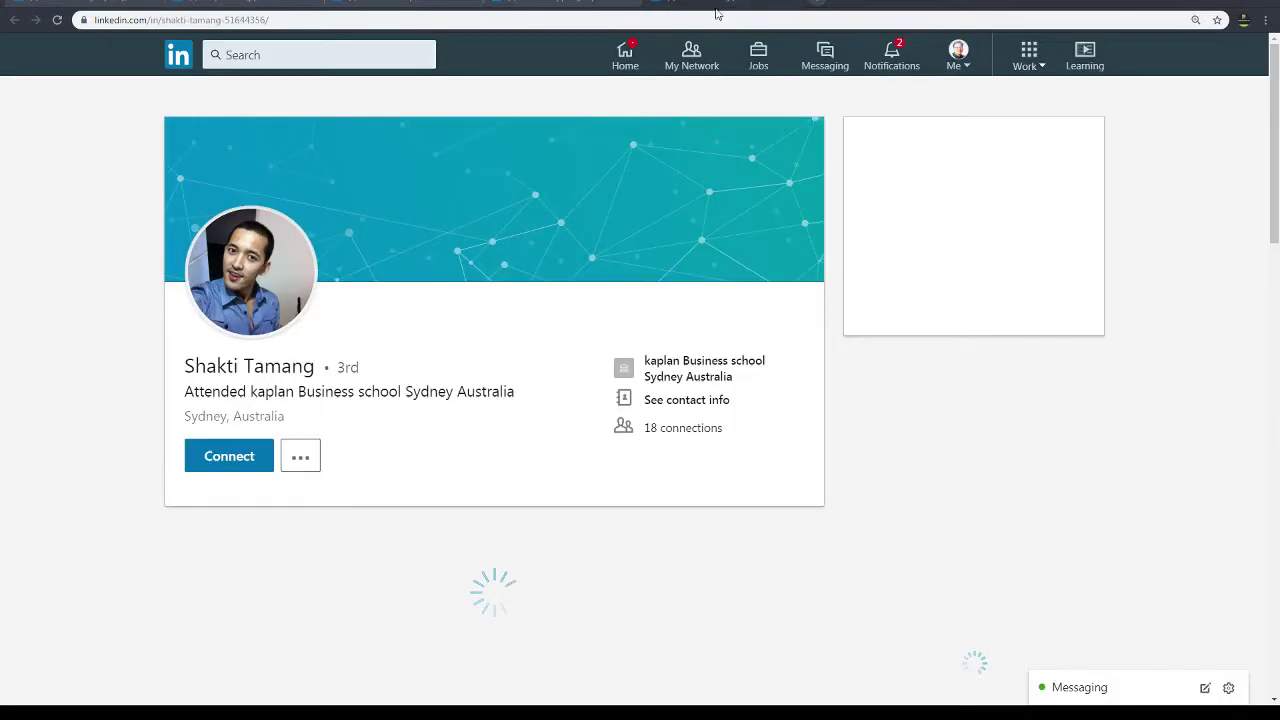
pyautogui.scroll(-10, 325, 590)
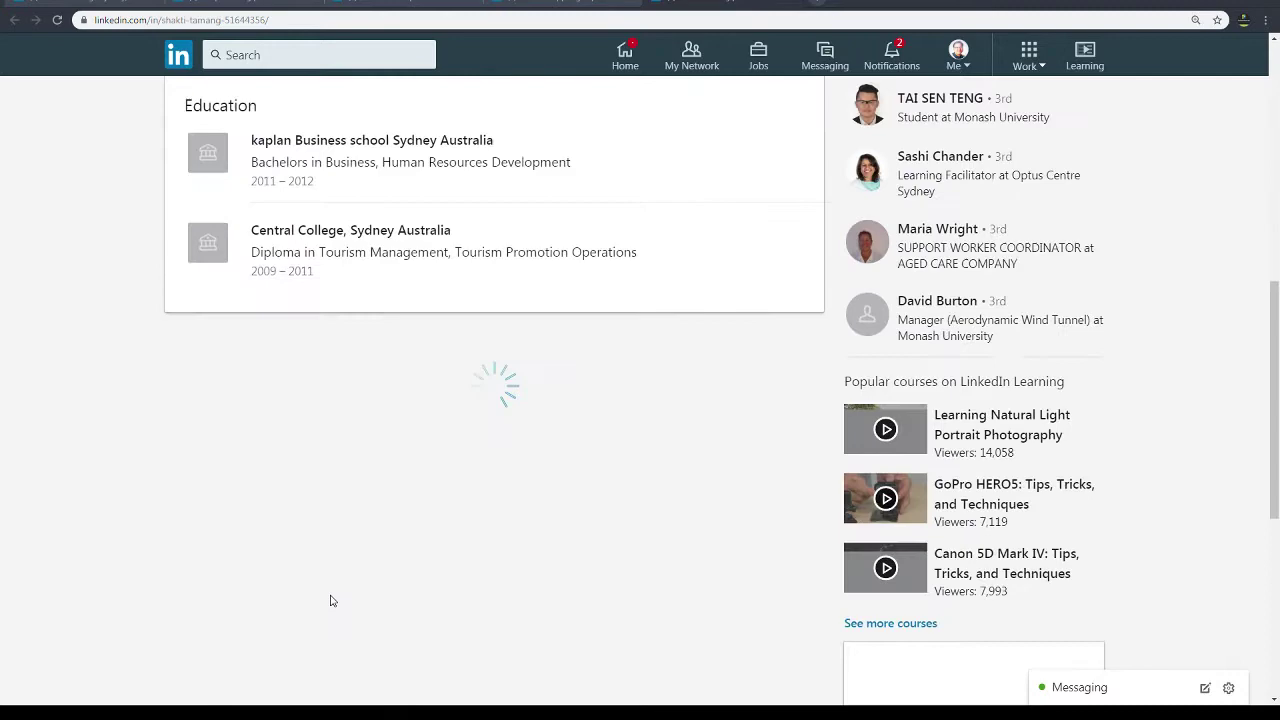
pyautogui.scroll(3, 322, 563)
pyautogui.scroll(5, 322, 563)
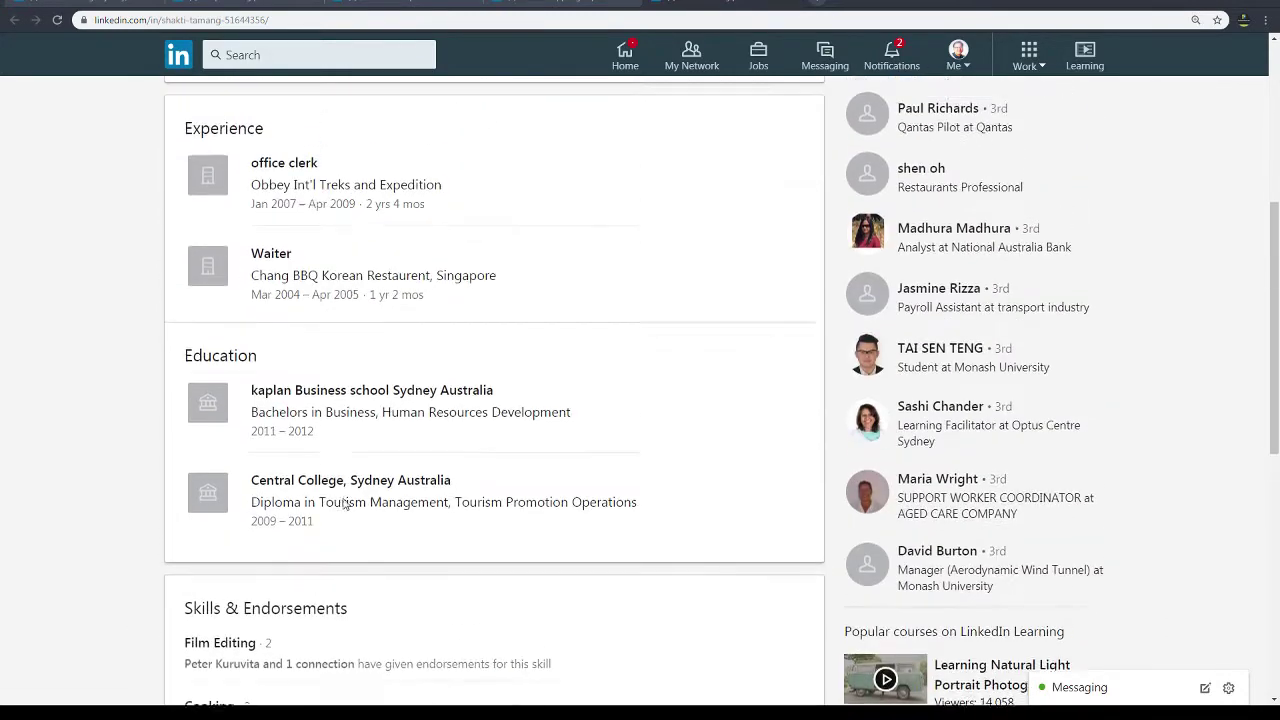
pyautogui.moveTo(515, 492); pyautogui.dragTo(231, 497)
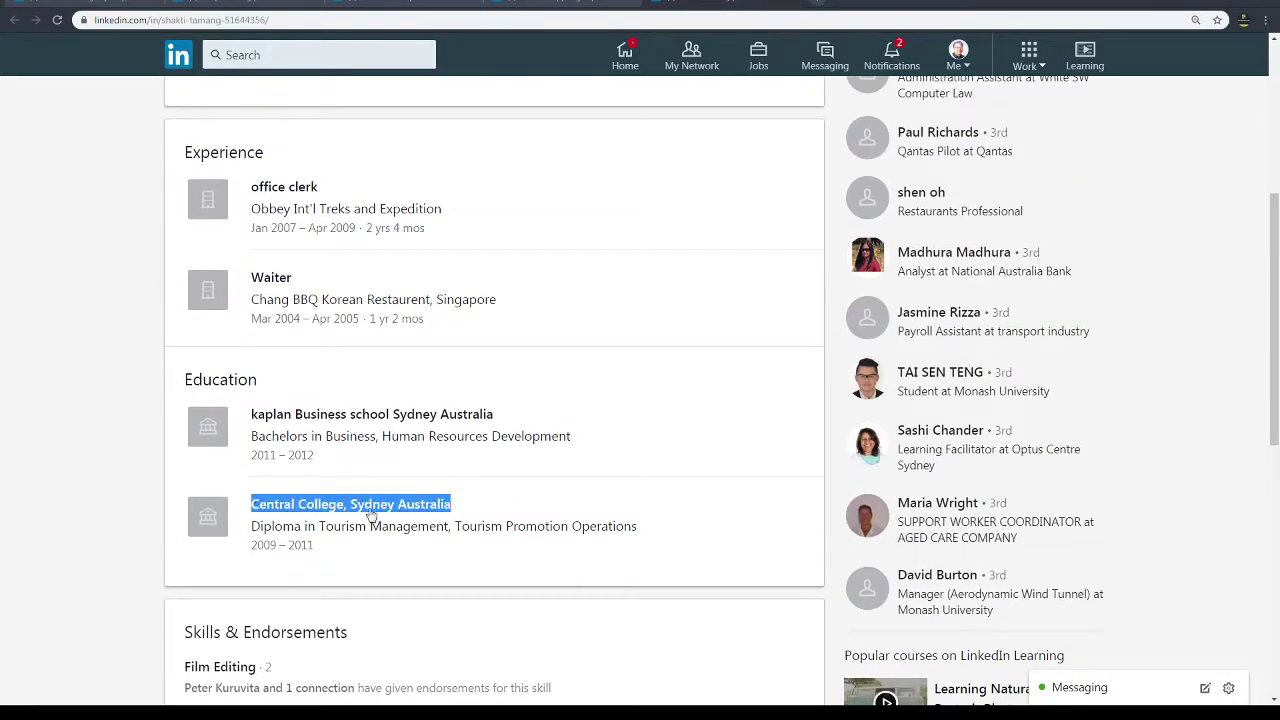
pyautogui.click(700, 566)
pyautogui.scroll(4, 703, 567)
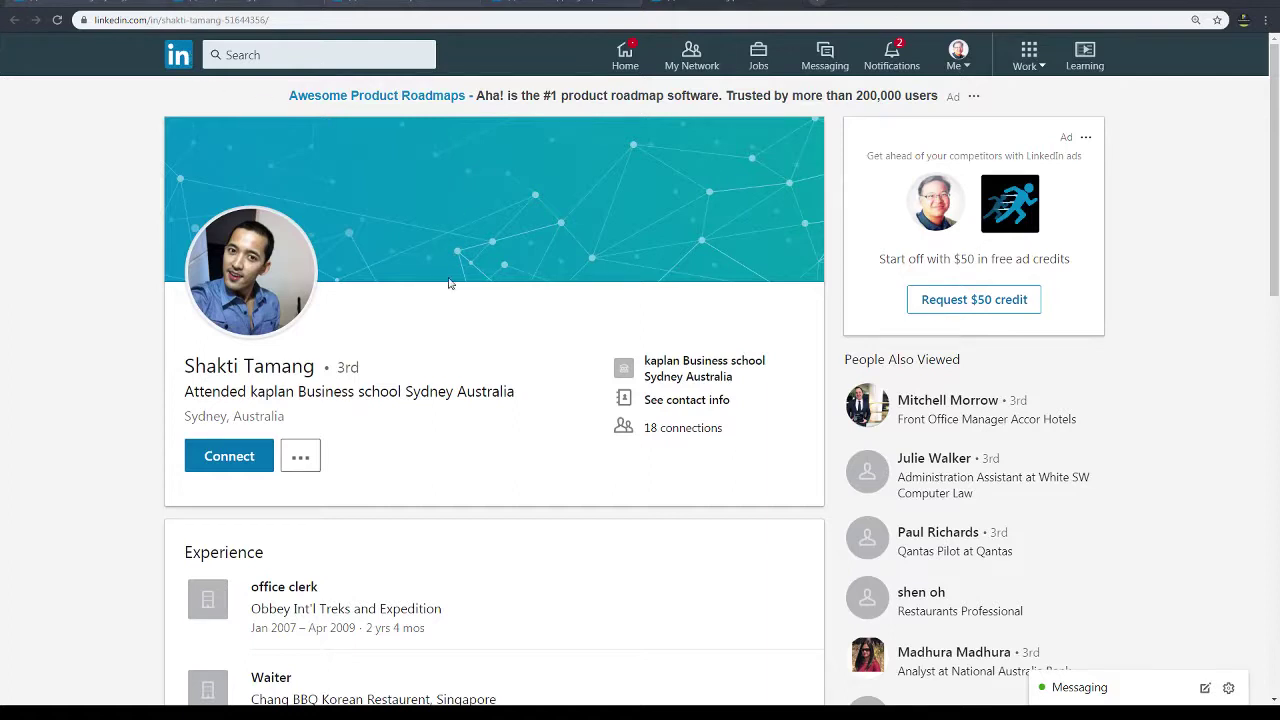
# Open your own profile via Me > View profile and close the find bar
pyautogui.click(80, 3)
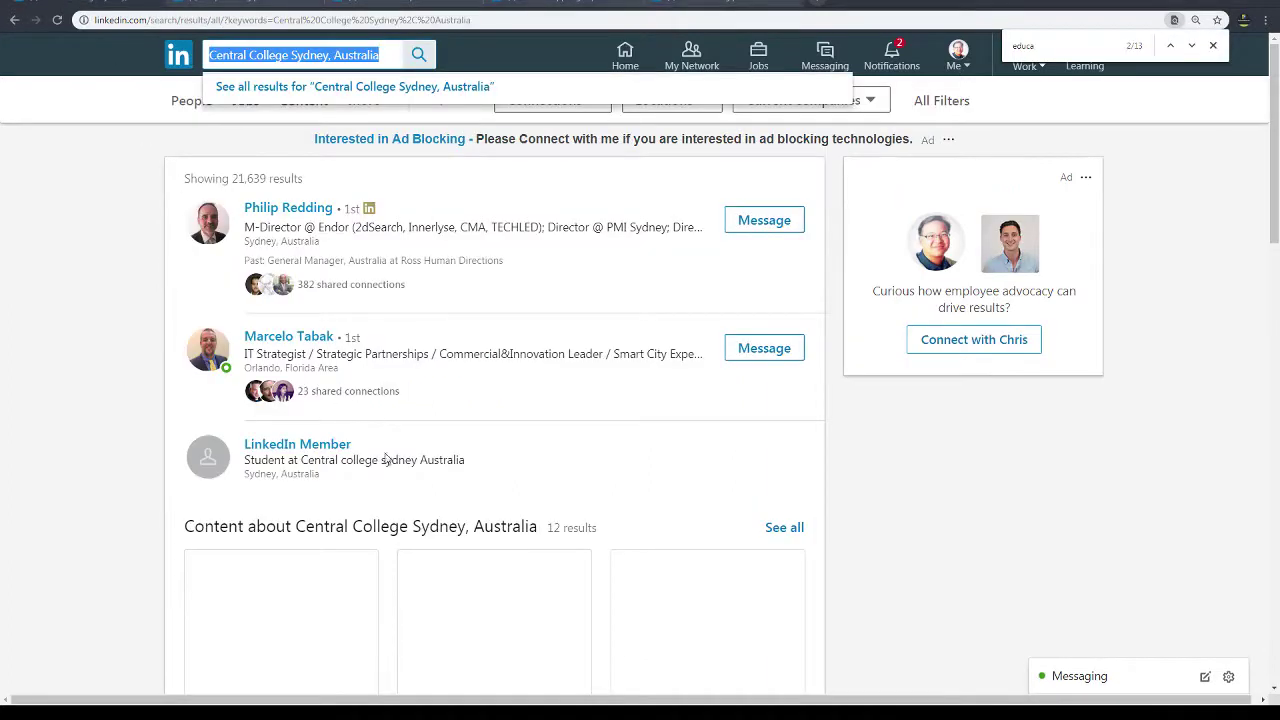
pyautogui.click(960, 62)
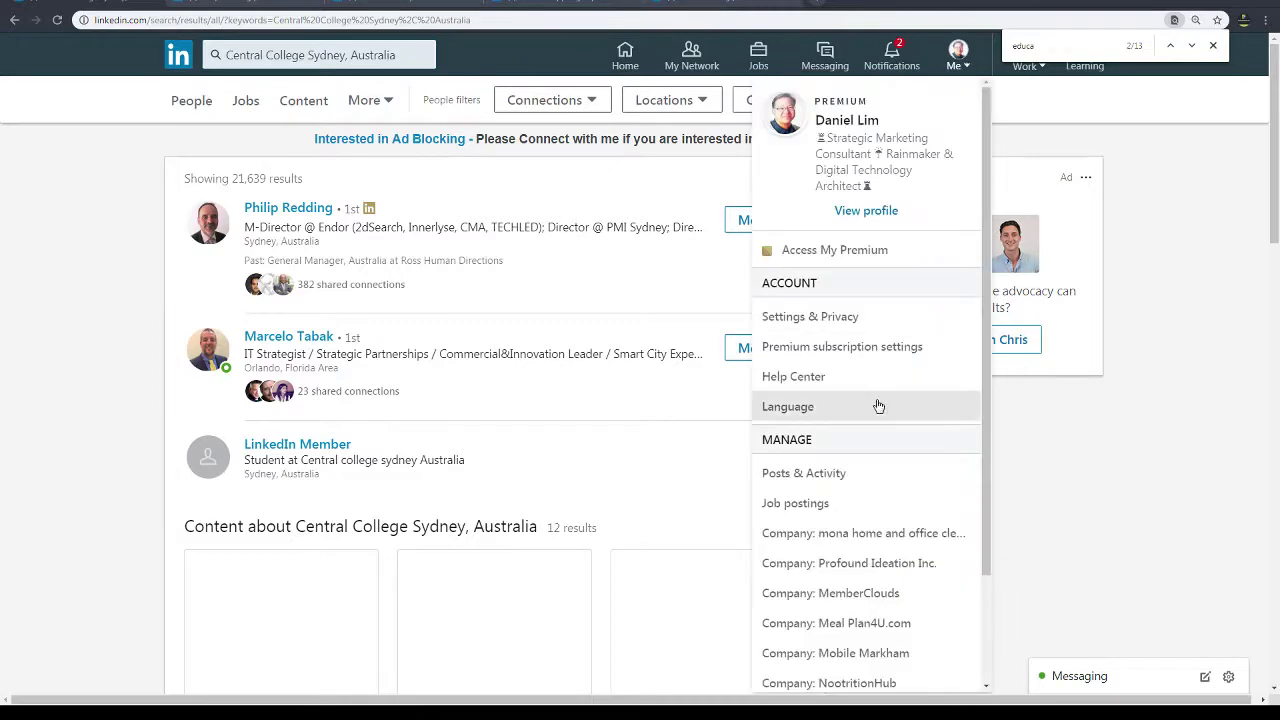
pyautogui.click(868, 211)
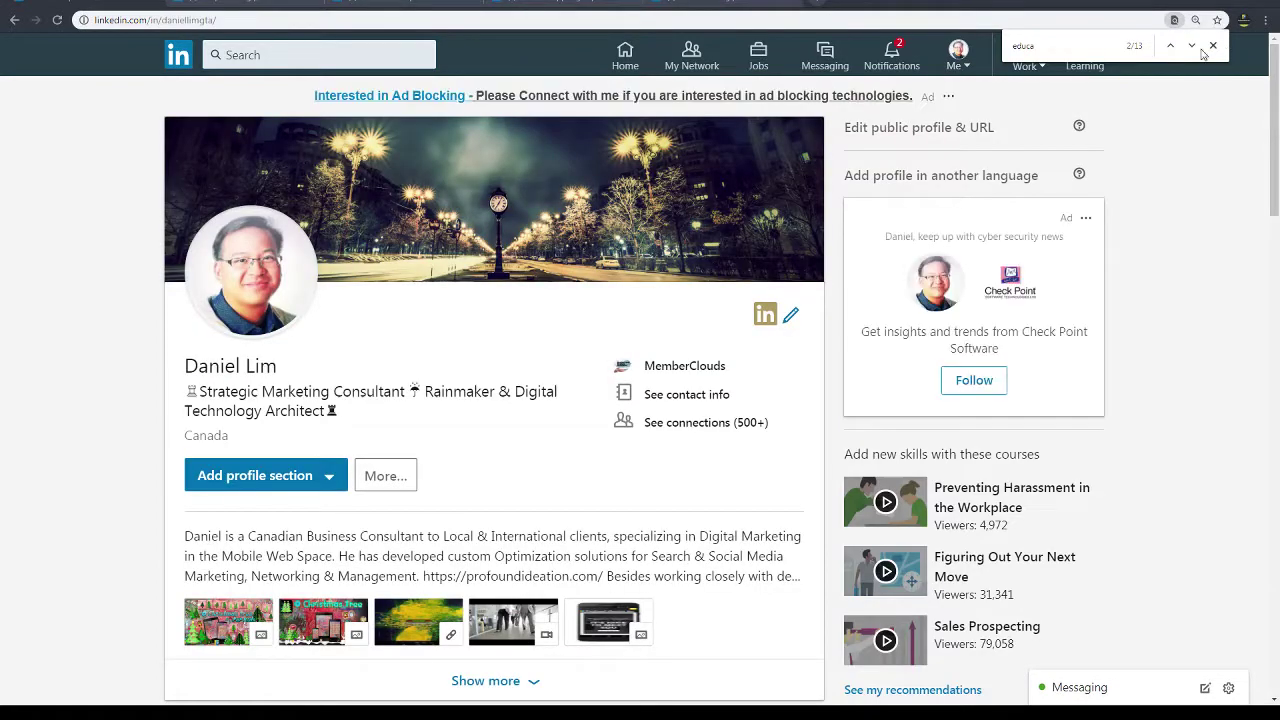
pyautogui.click(1213, 46)
# Open and close the Add profile section list, then briefly highlight the All Star label
pyautogui.scroll(-1, 200, 430)
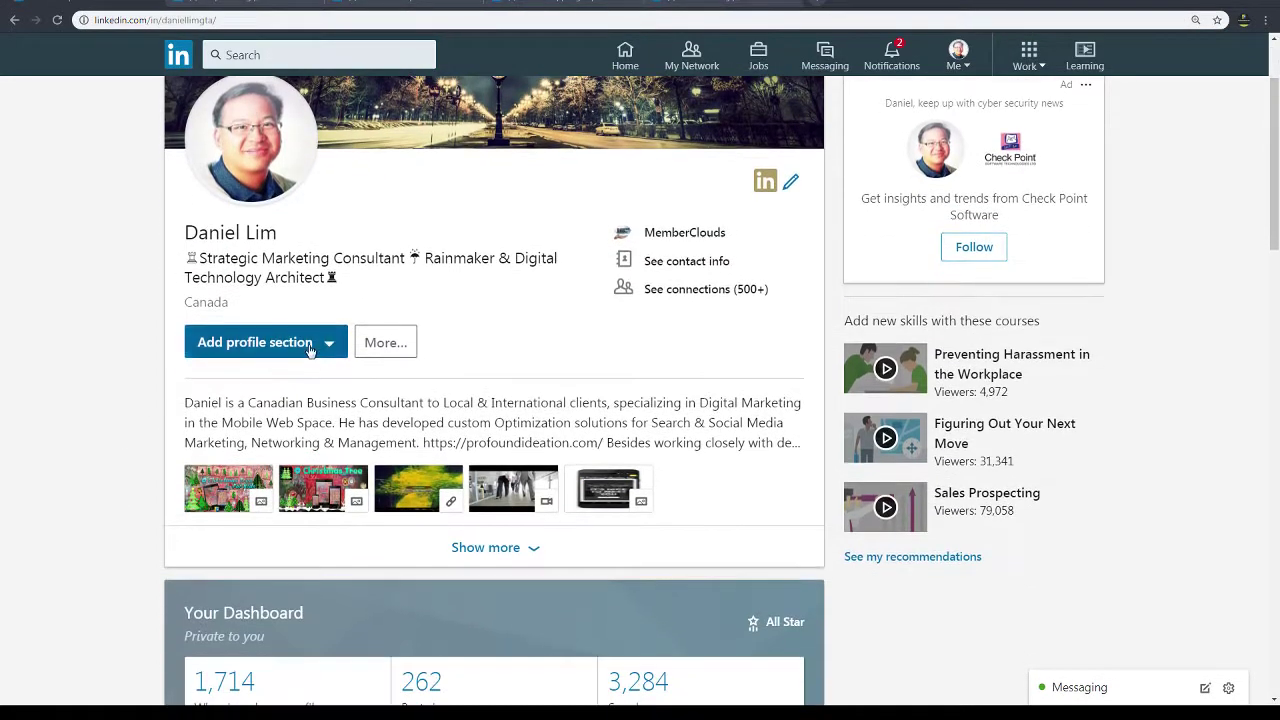
pyautogui.click(300, 342)
pyautogui.scroll(-2, 320, 370)
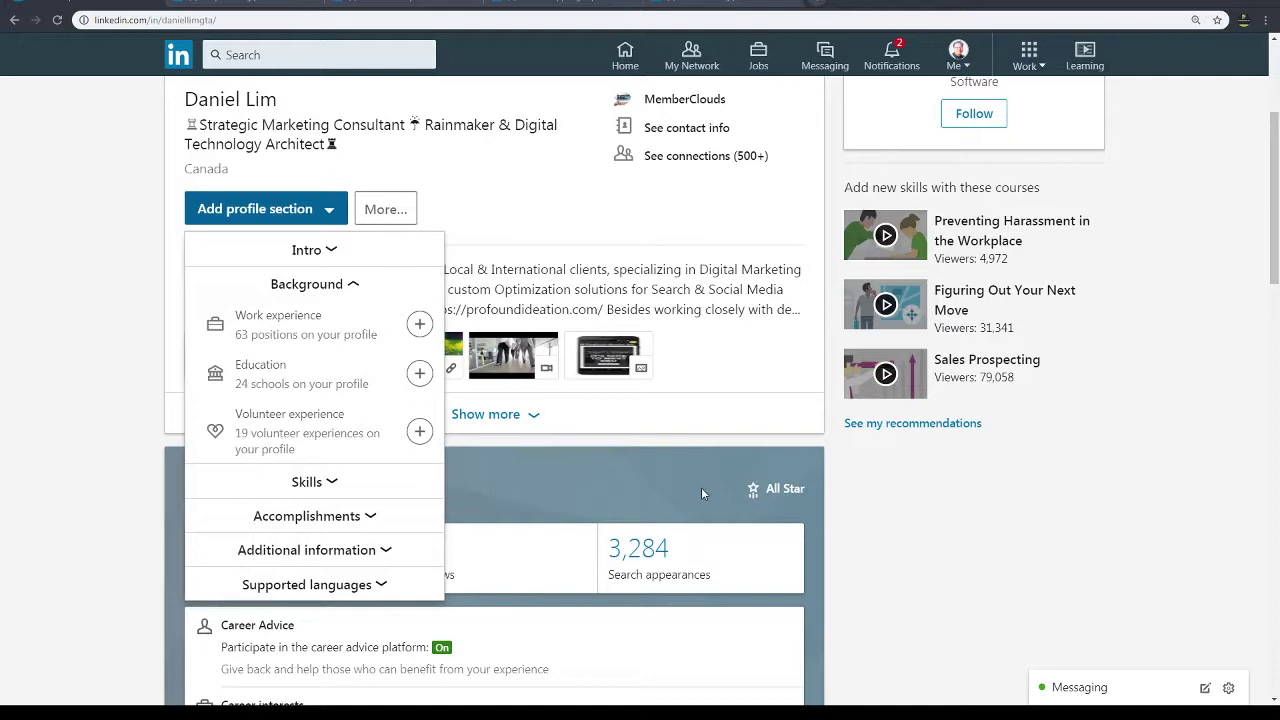
pyautogui.click(840, 480)
pyautogui.moveTo(810, 488); pyautogui.dragTo(752, 490)
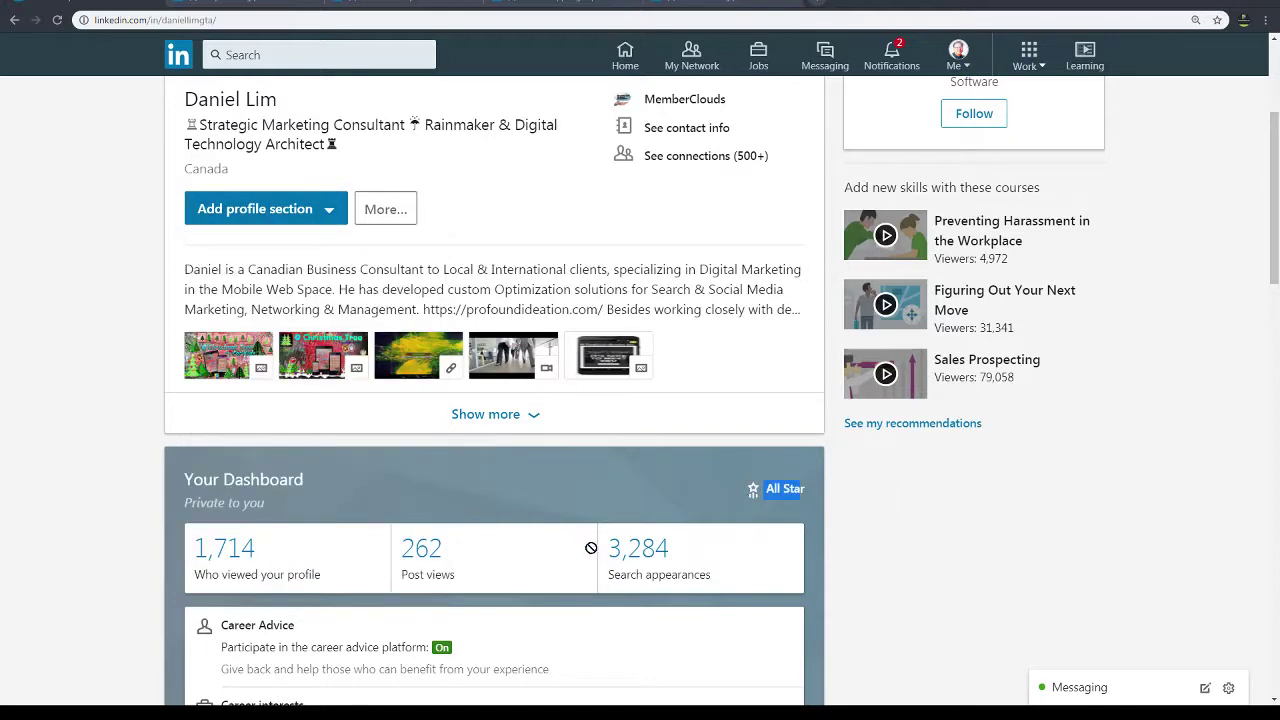
pyautogui.click(785, 569)
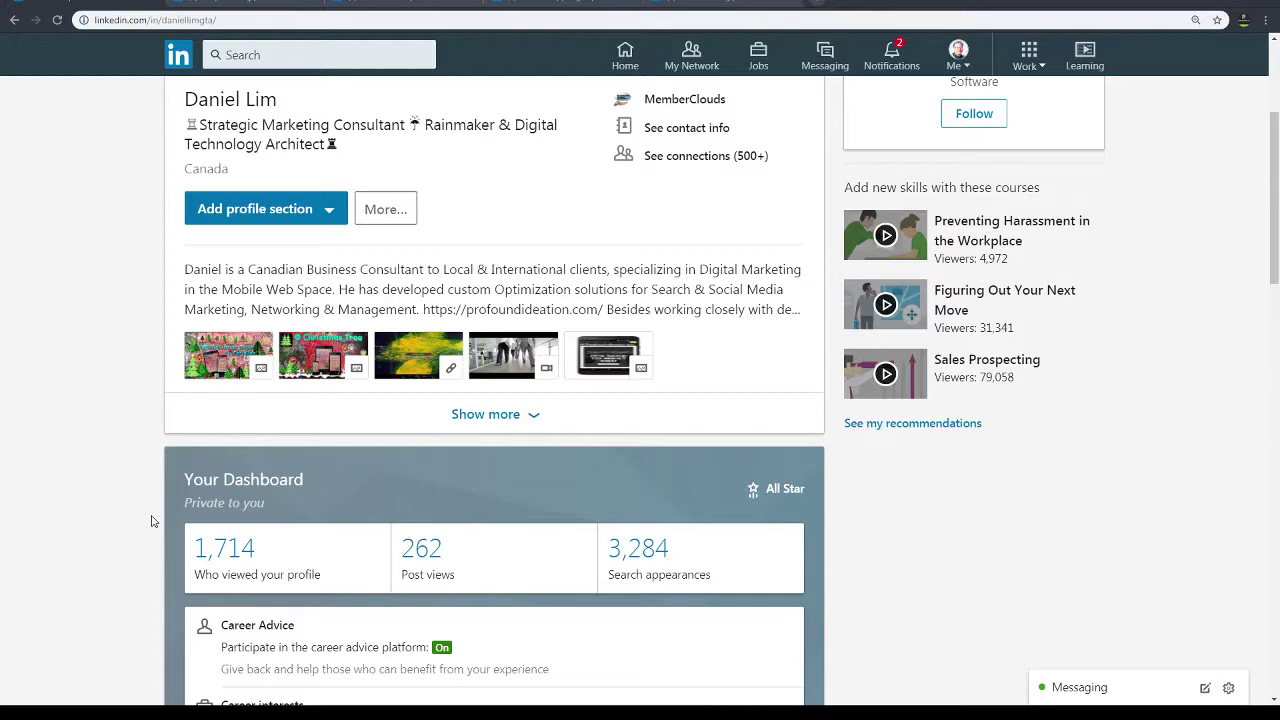
# Select the 3,284 Search appearances figure on the profile dashboard
pyautogui.scroll(-1, 207, 520)
pyautogui.tripleClick(748, 430)
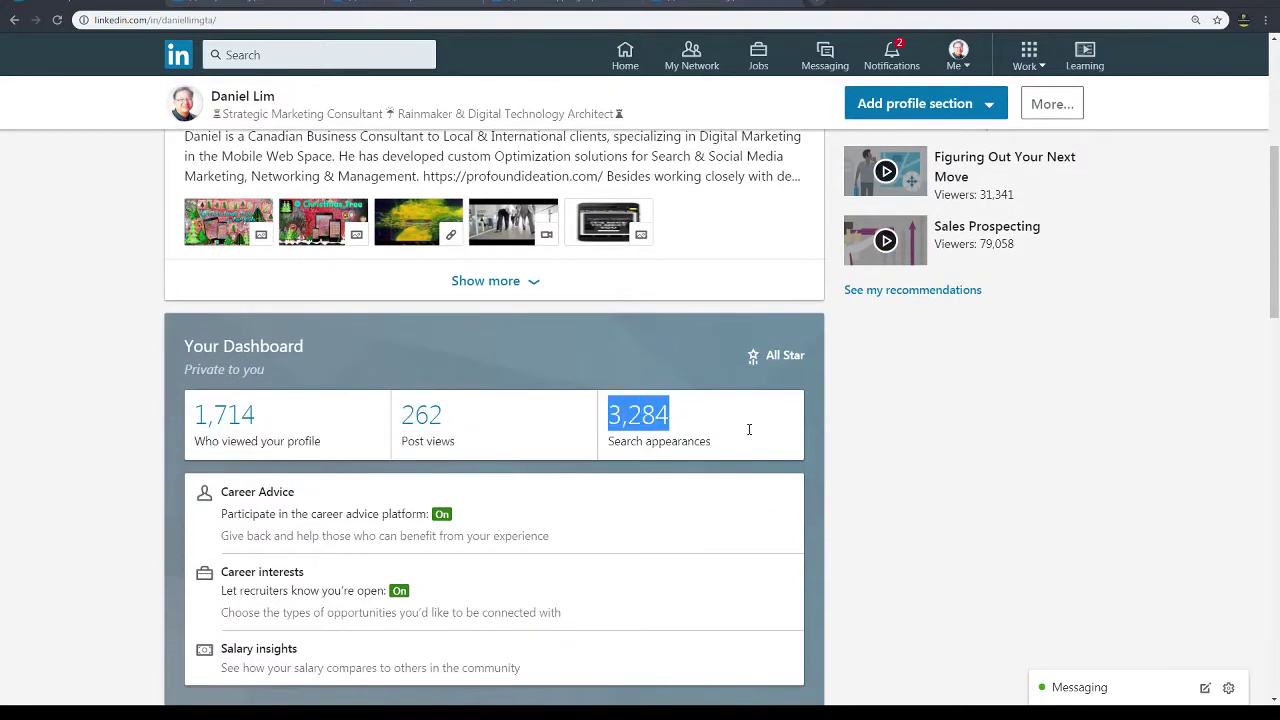
pyautogui.click(746, 437)
pyautogui.doubleClick(640, 415)
pyautogui.tripleClick(428, 441)
pyautogui.moveTo(608, 415); pyautogui.dragTo(741, 425)
pyautogui.click(690, 414)
pyautogui.moveTo(608, 415); pyautogui.dragTo(720, 424)
# Scroll back to the top and open the Add profile section list
pyautogui.scroll(-2, 620, 530)
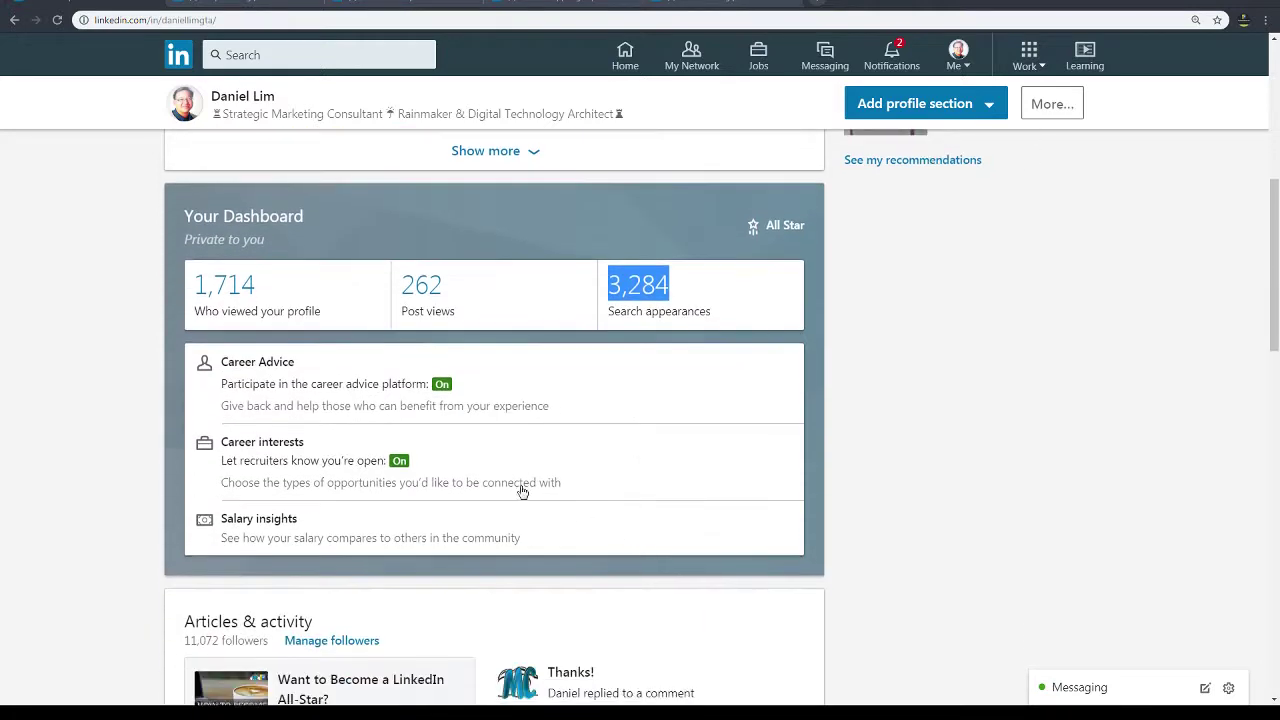
pyautogui.scroll(-5, 418, 512)
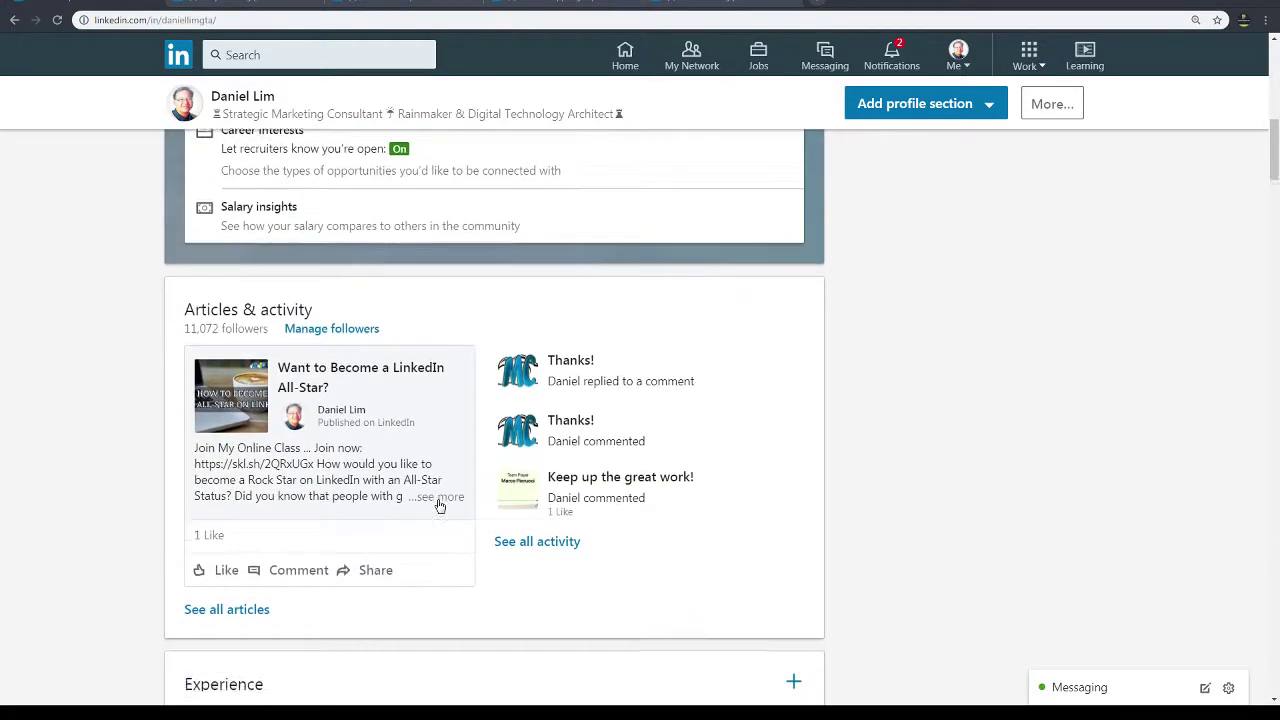
pyautogui.scroll(-10, 437, 505)
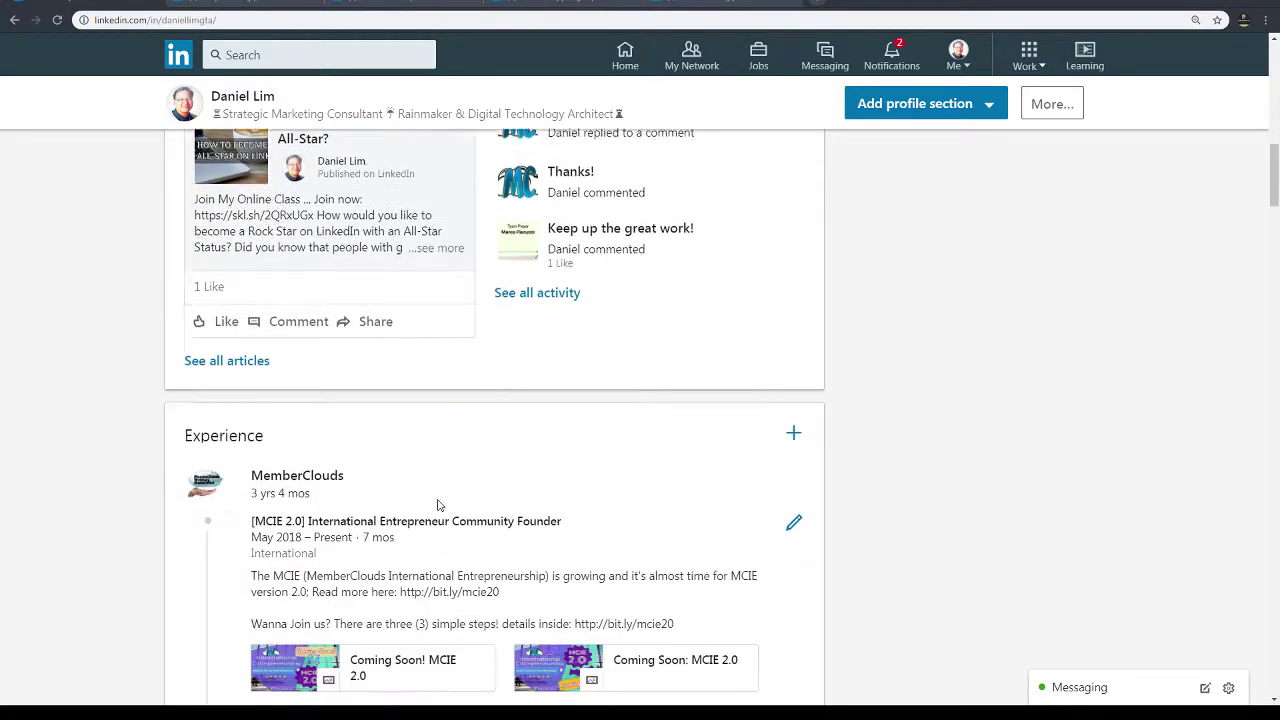
pyautogui.scroll(10, 963, 386)
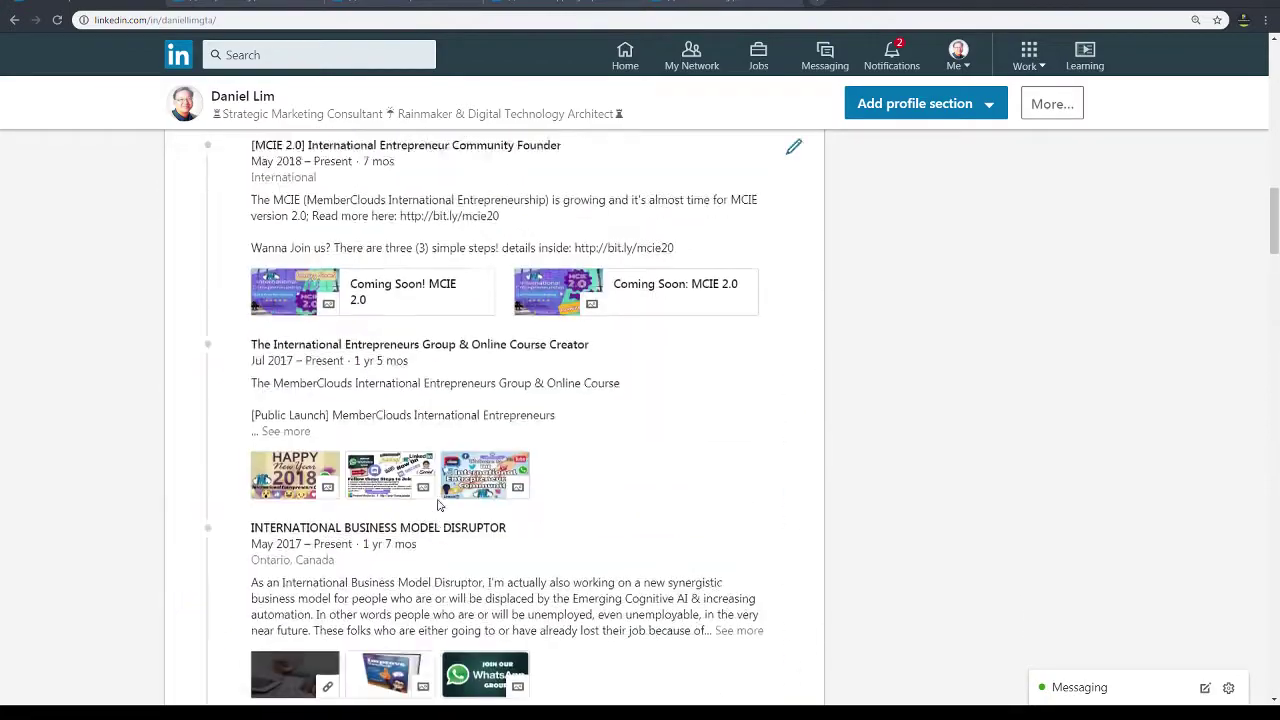
pyautogui.scroll(15, 971, 383)
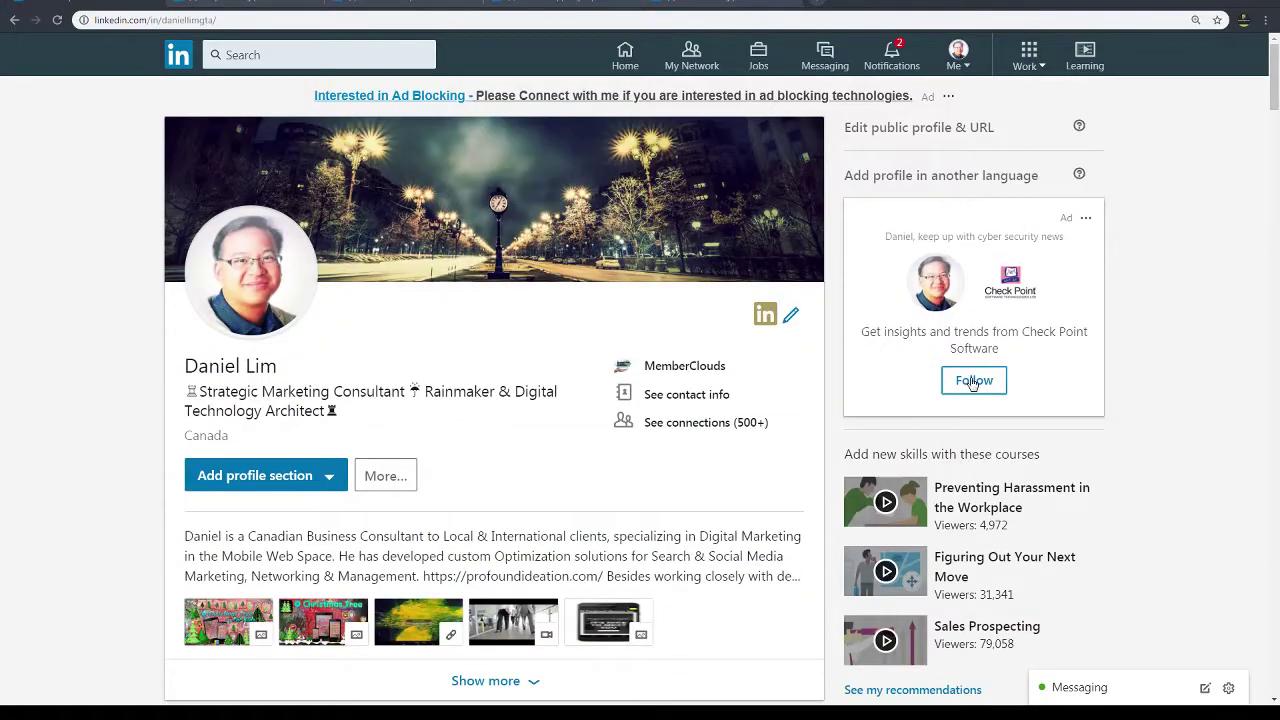
pyautogui.scroll(-2, 330, 300)
pyautogui.click(325, 280)
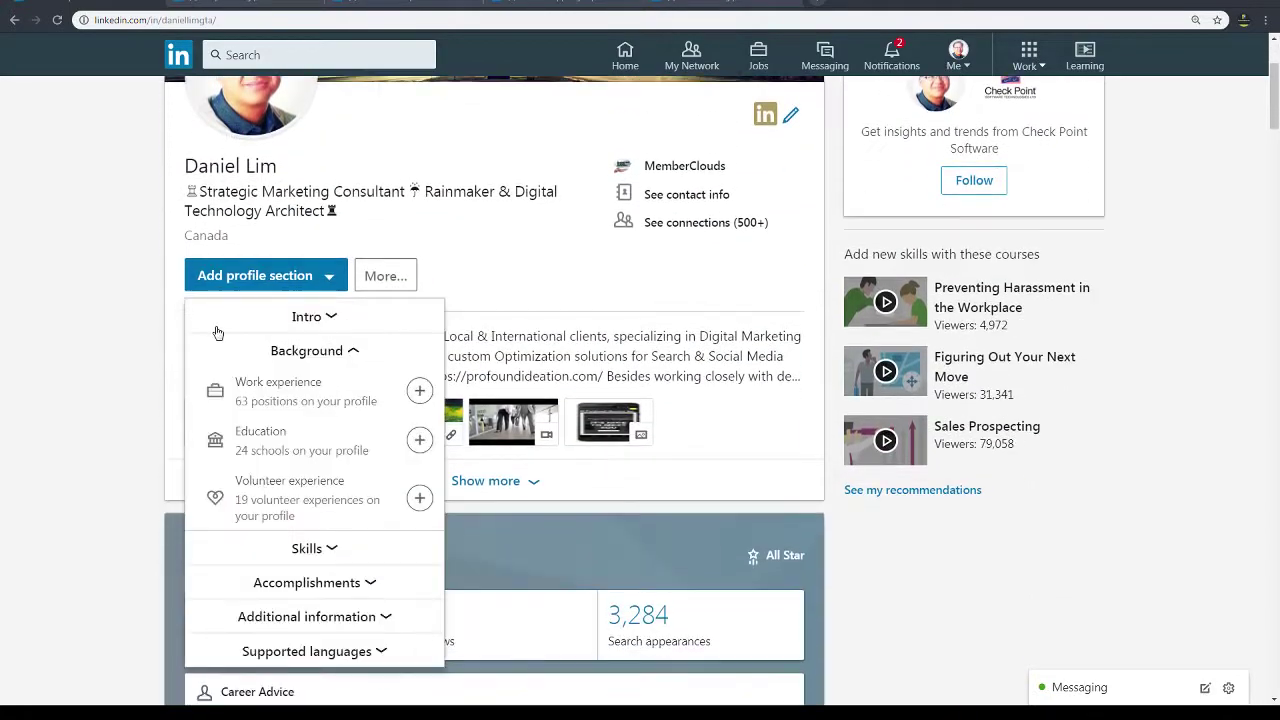
# Open the blank Add education form from Education's + and close it unsaved
pyautogui.click(418, 448)
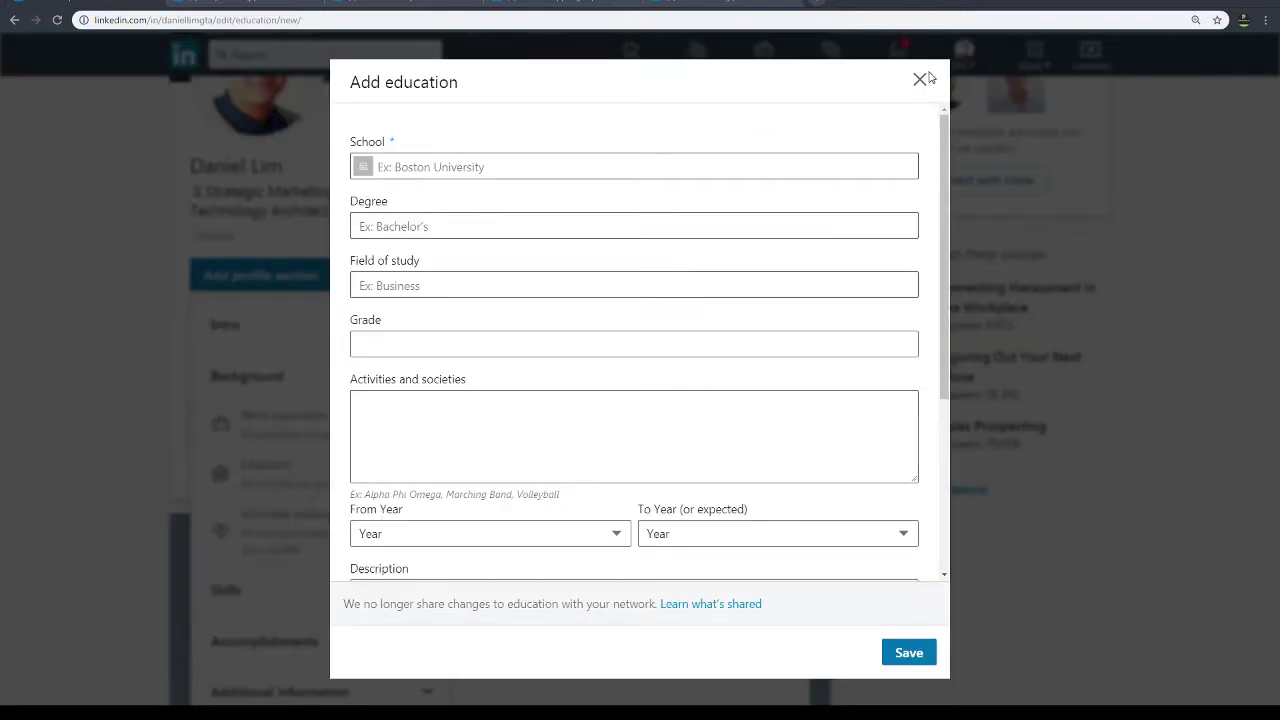
pyautogui.click(921, 79)
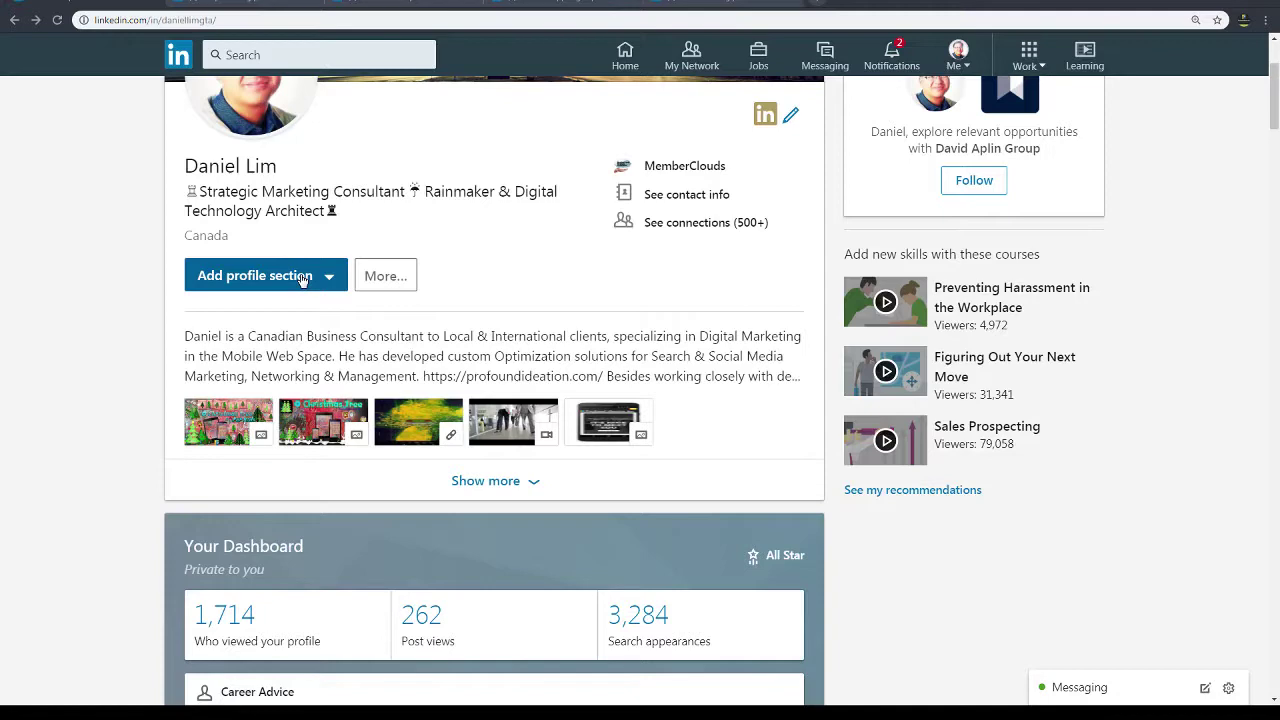
# Reopen Add profile section and expand Skills, Accomplishments, Background, then Accomplishments again
pyautogui.click(302, 279)
pyautogui.scroll(-2, 314, 543)
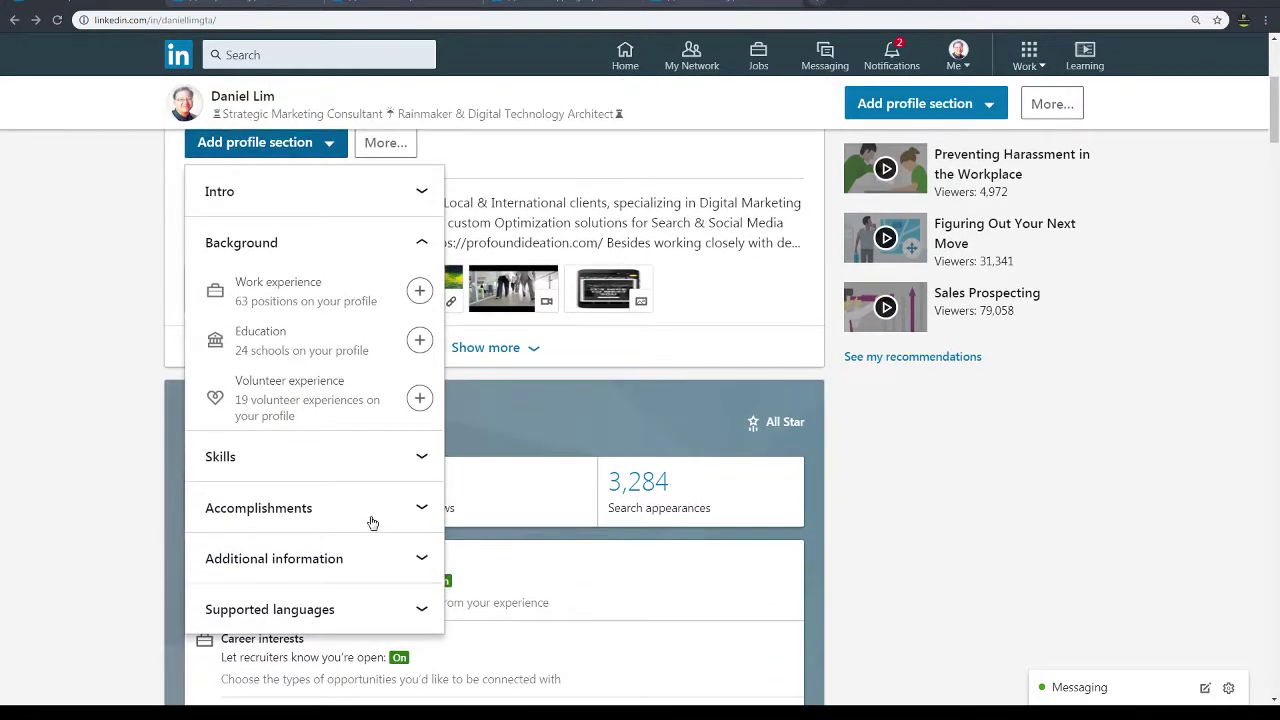
pyautogui.click(412, 460)
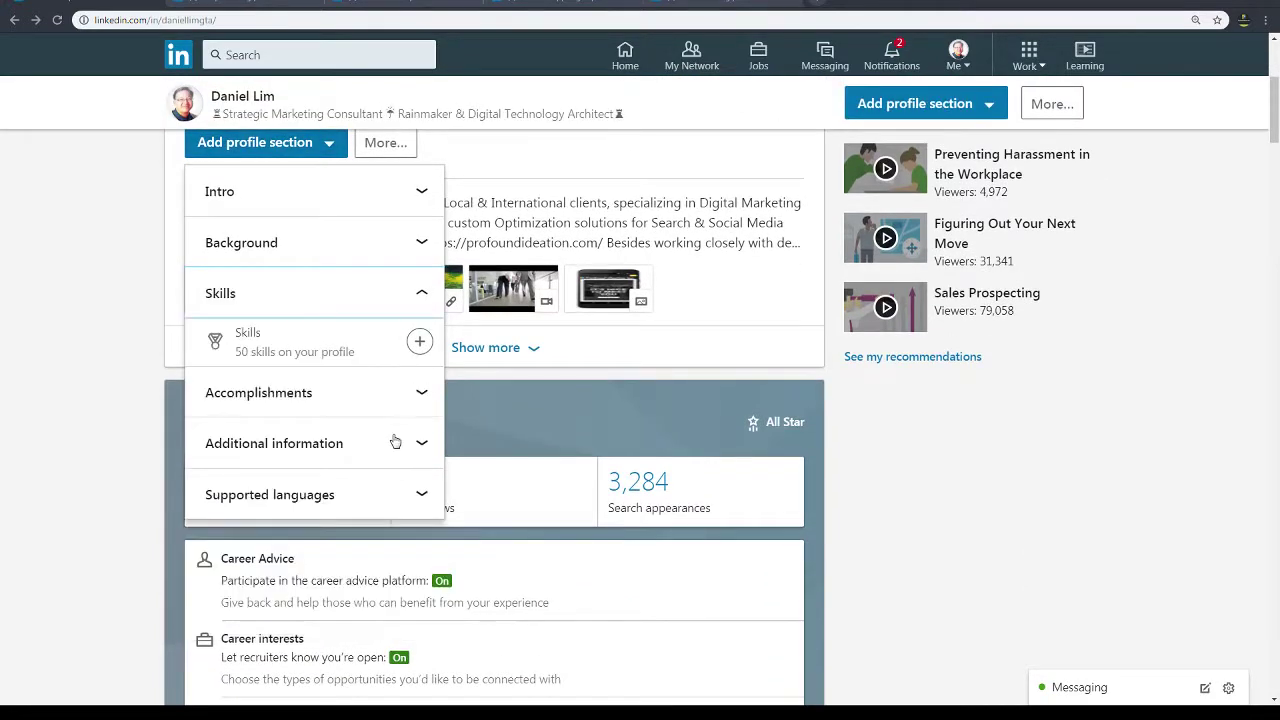
pyautogui.click(417, 394)
pyautogui.scroll(-2, 325, 540)
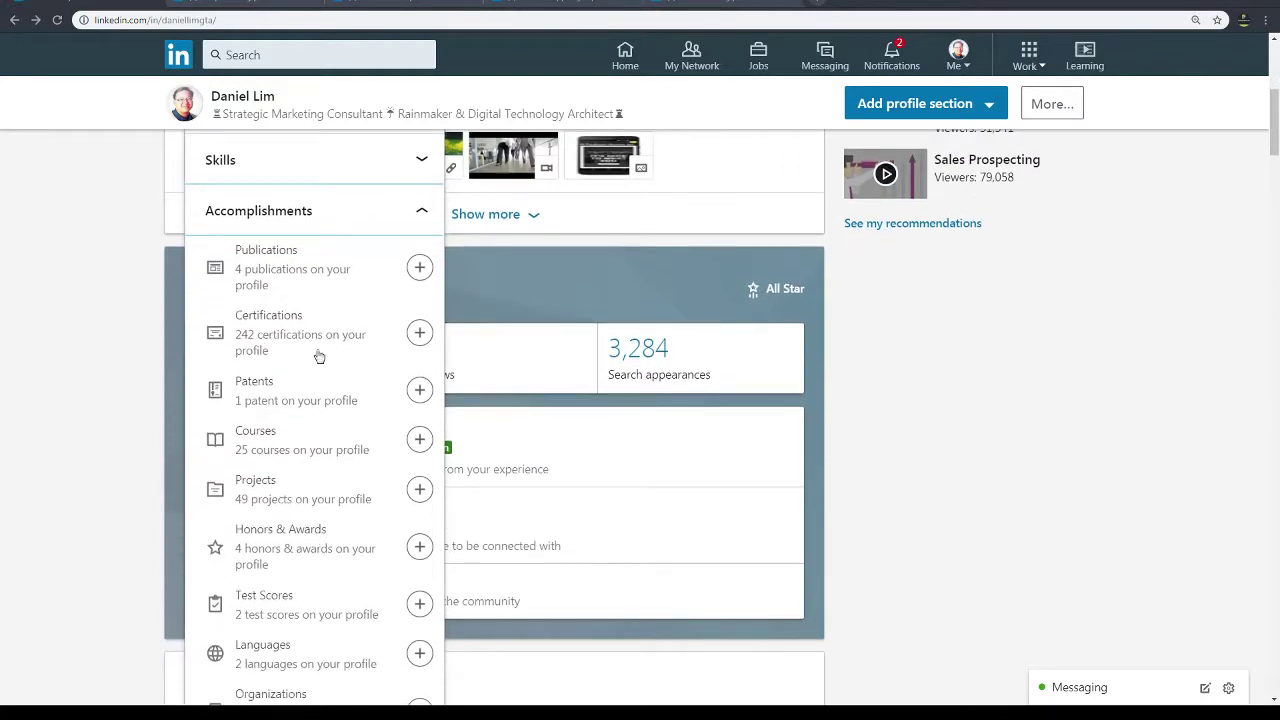
pyautogui.scroll(3, 400, 420)
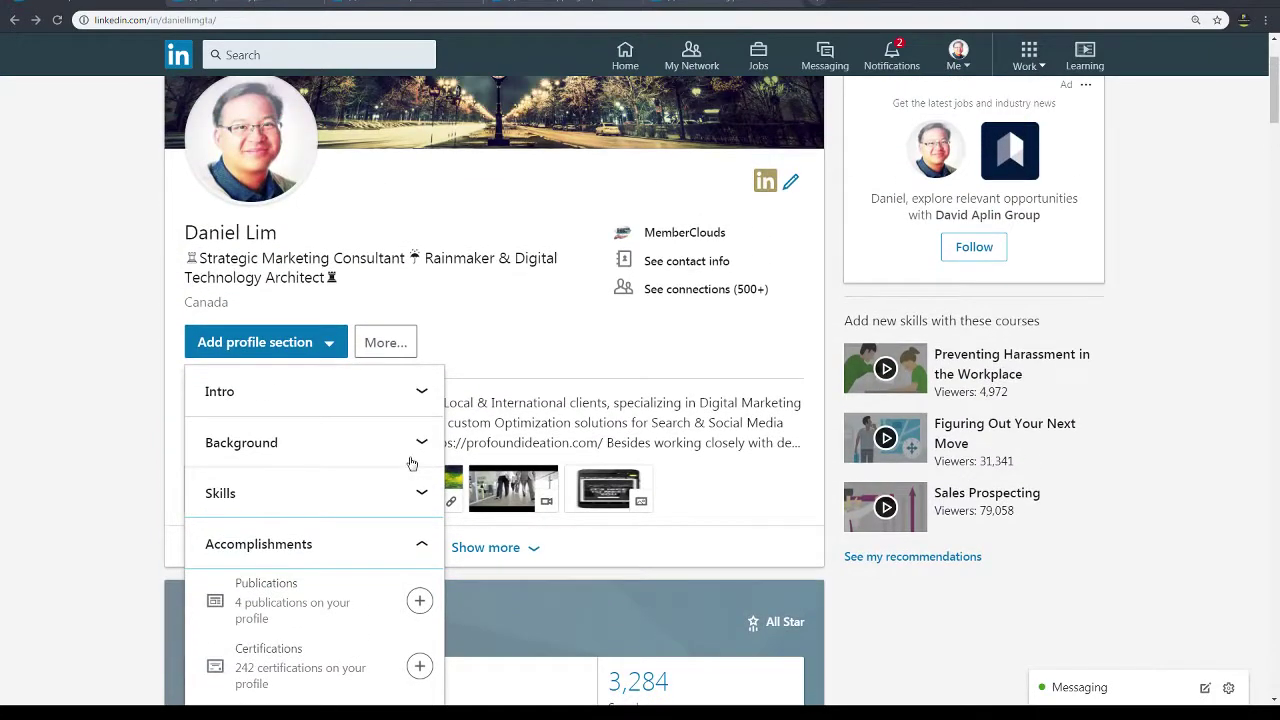
pyautogui.scroll(-2, 414, 442)
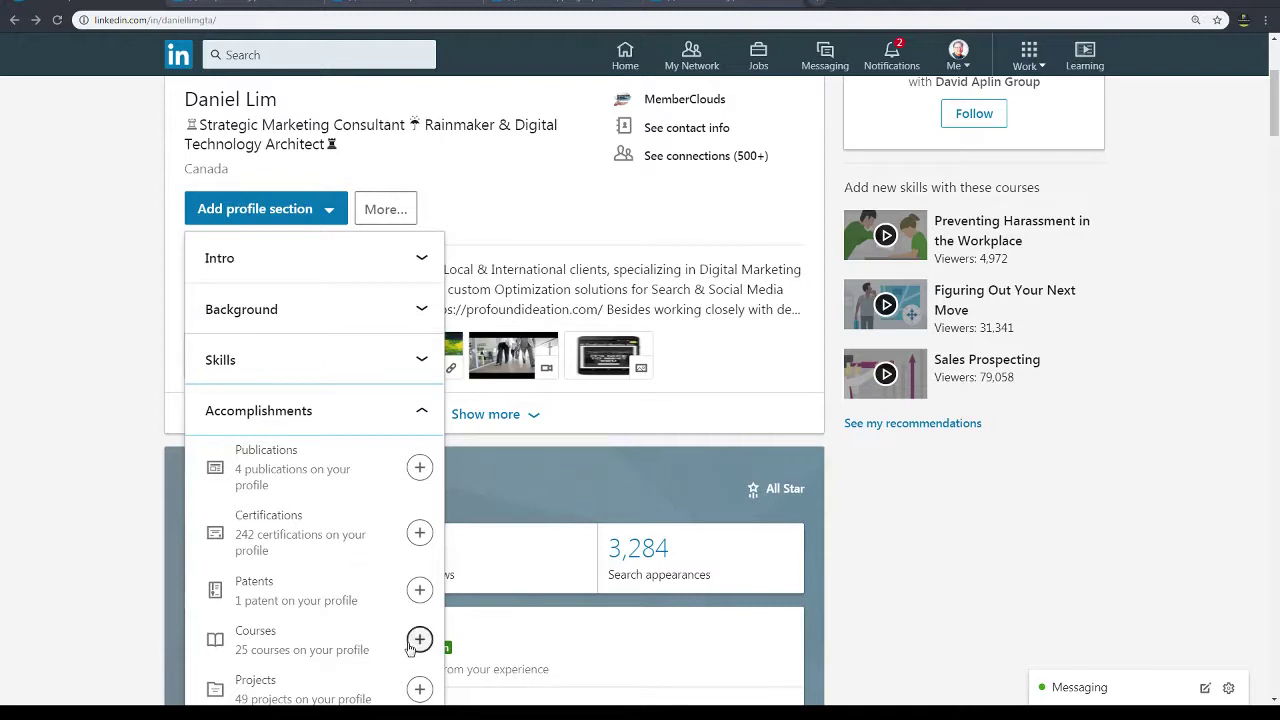
pyautogui.click(390, 315)
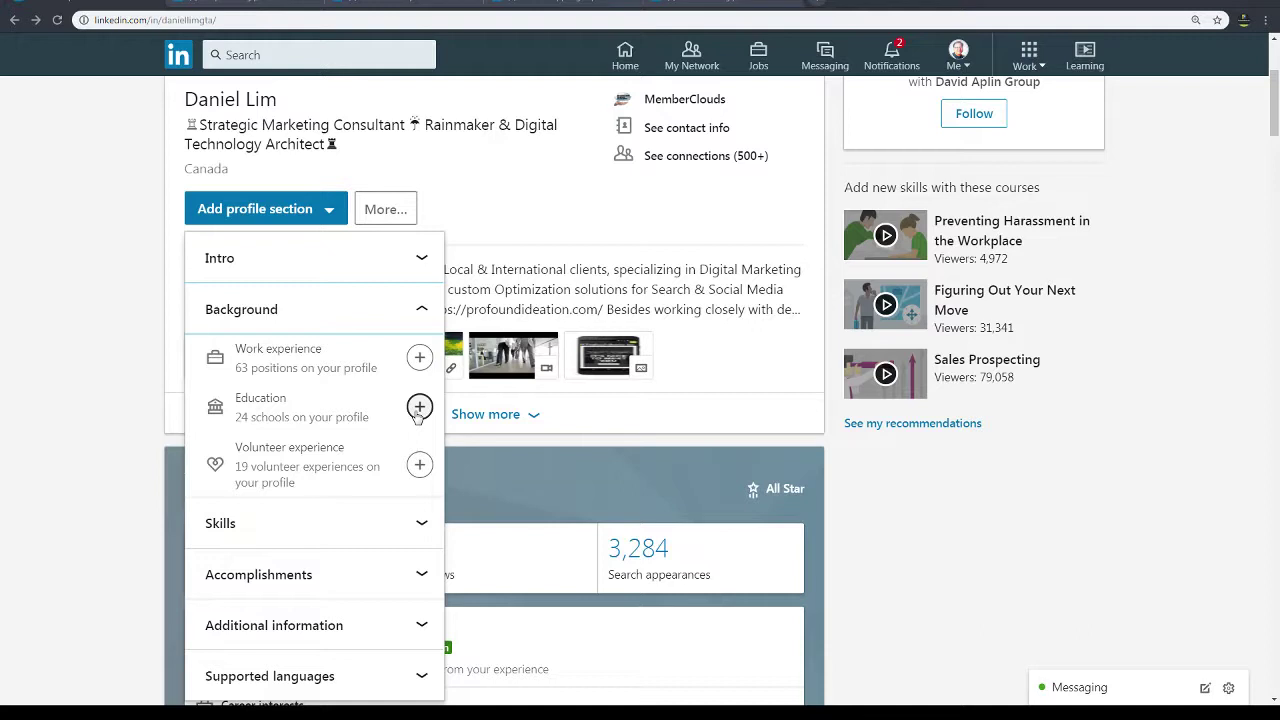
pyautogui.click(420, 586)
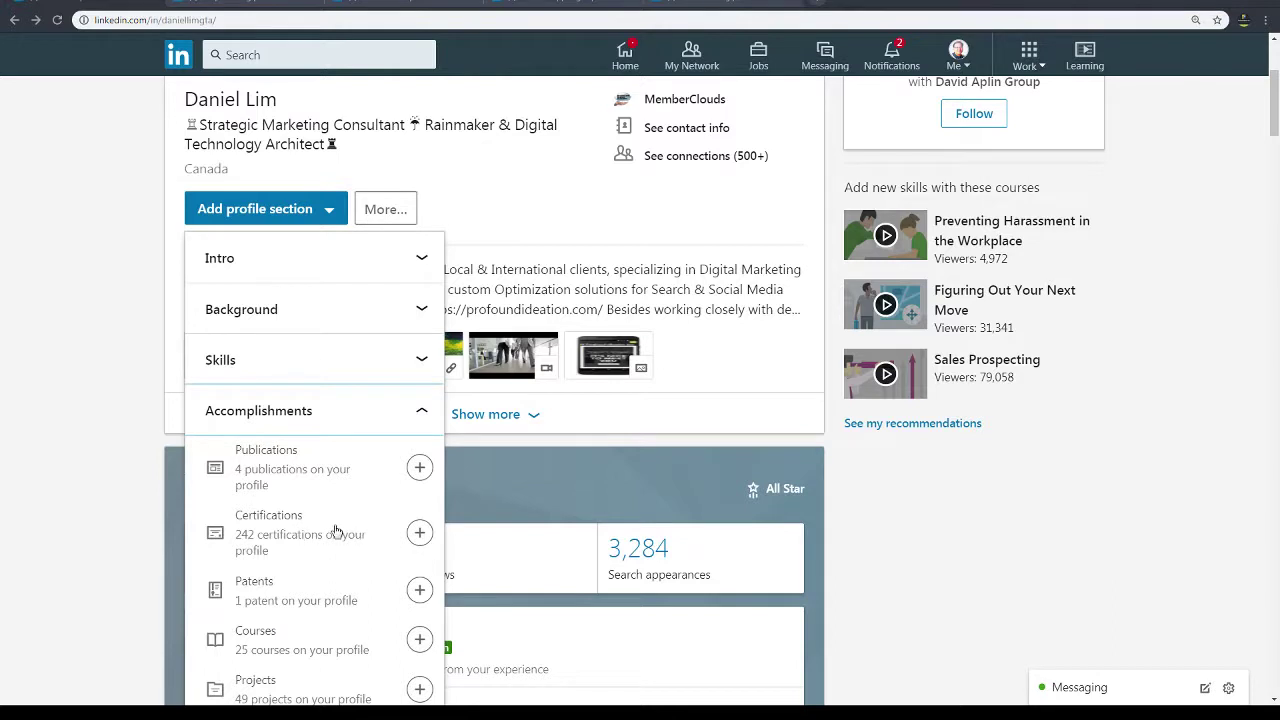
# Expand the Background group to list Work experience, Education and Volunteer experience
pyautogui.click(264, 318)
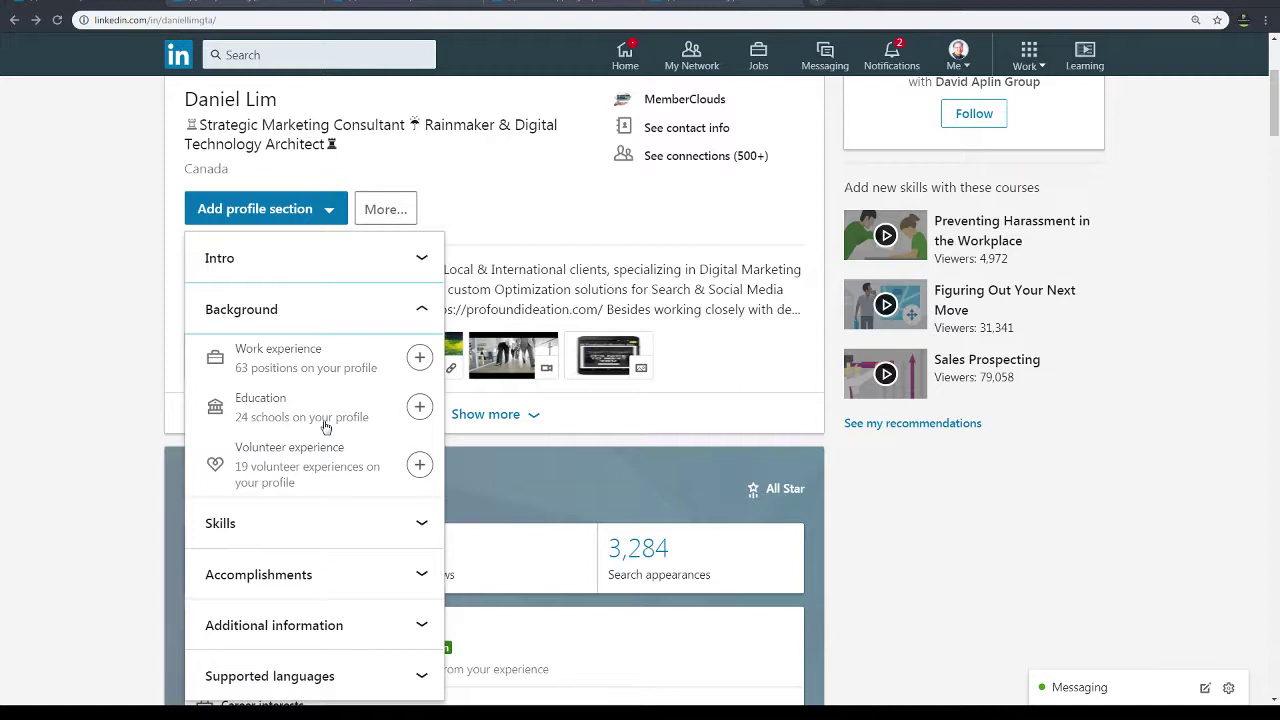
# Open a new education entry and enter N/A as the Grade, skipping School, Degree and Field of study
pyautogui.click(419, 407)
pyautogui.click(423, 166)
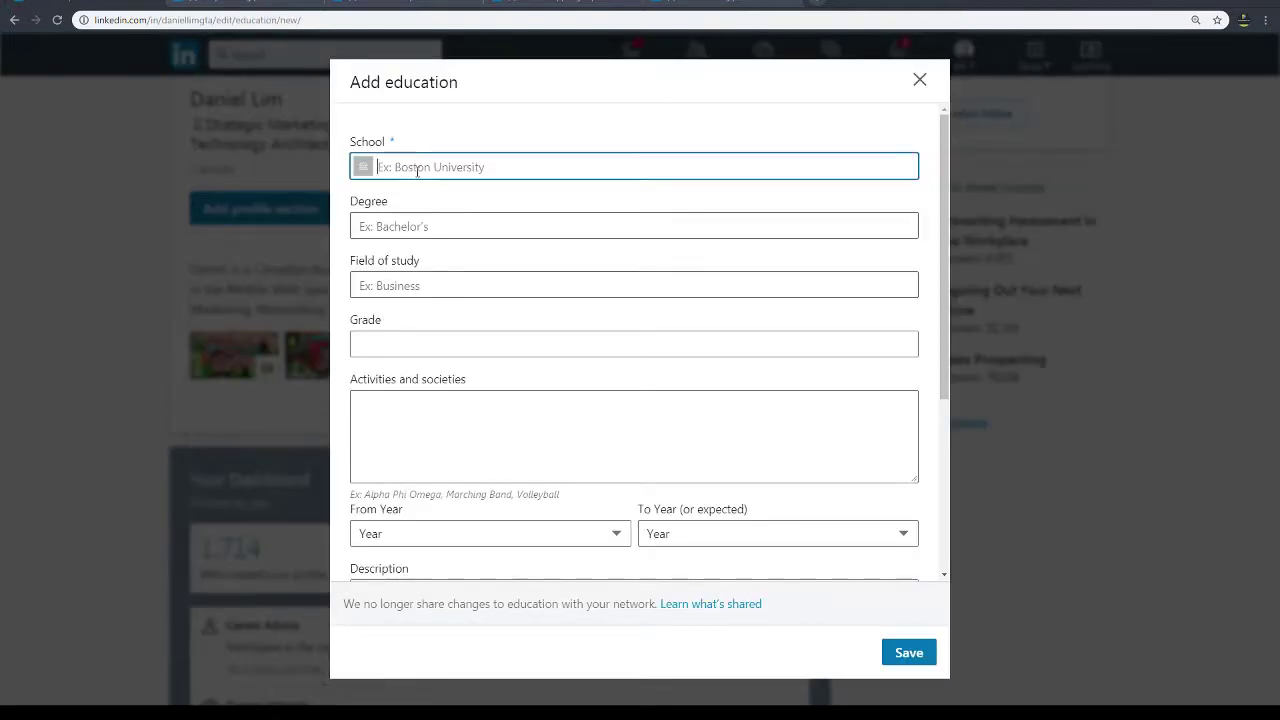
pyautogui.click(424, 234)
pyautogui.click(400, 305)
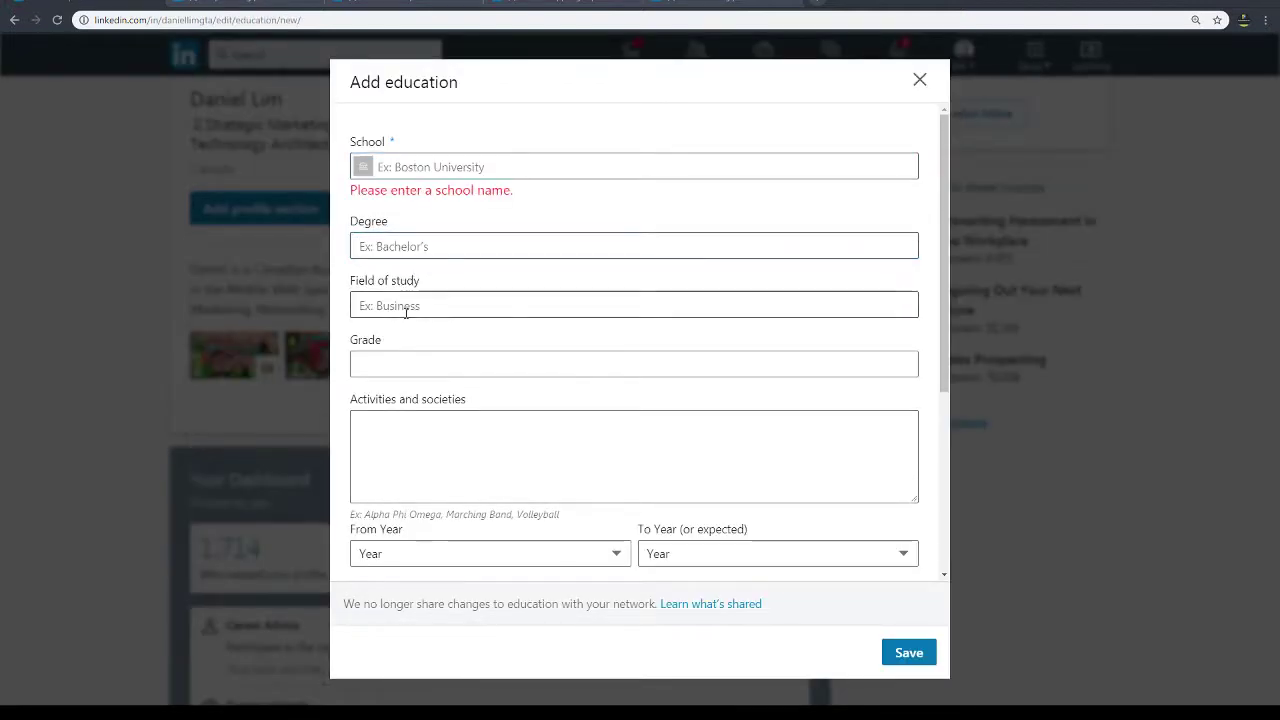
pyautogui.click(458, 366)
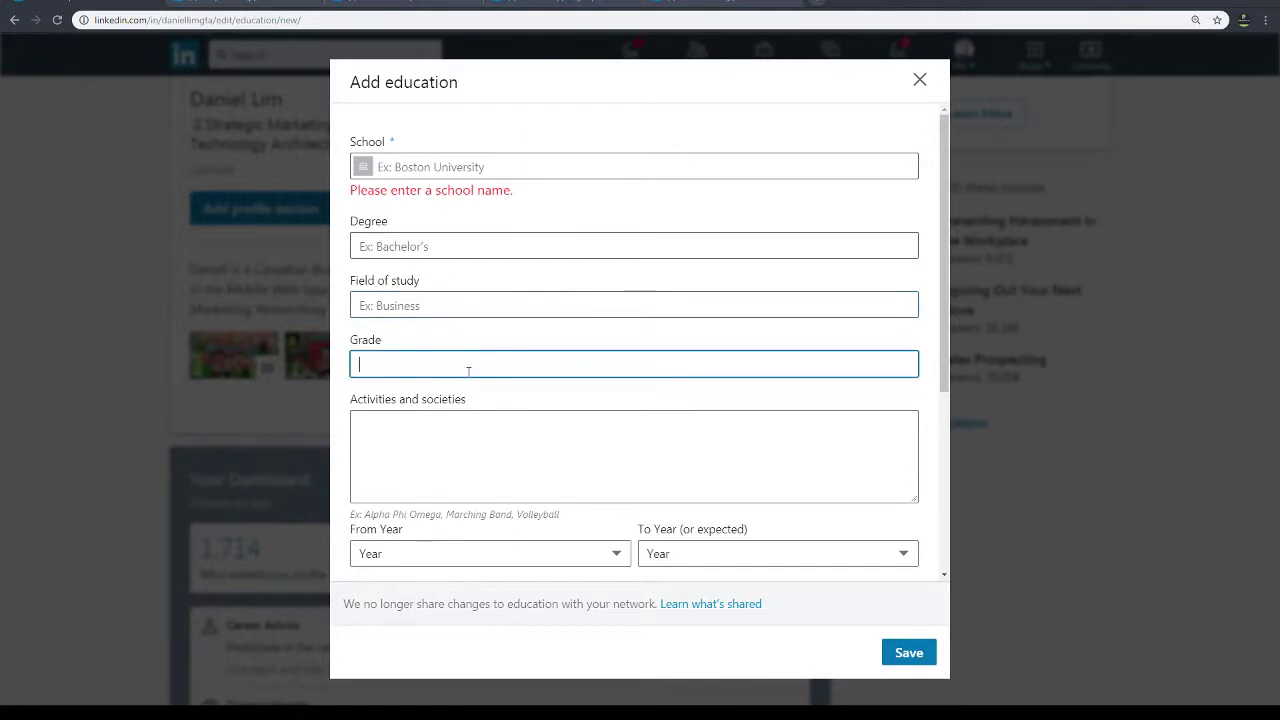
pyautogui.write('N/A')
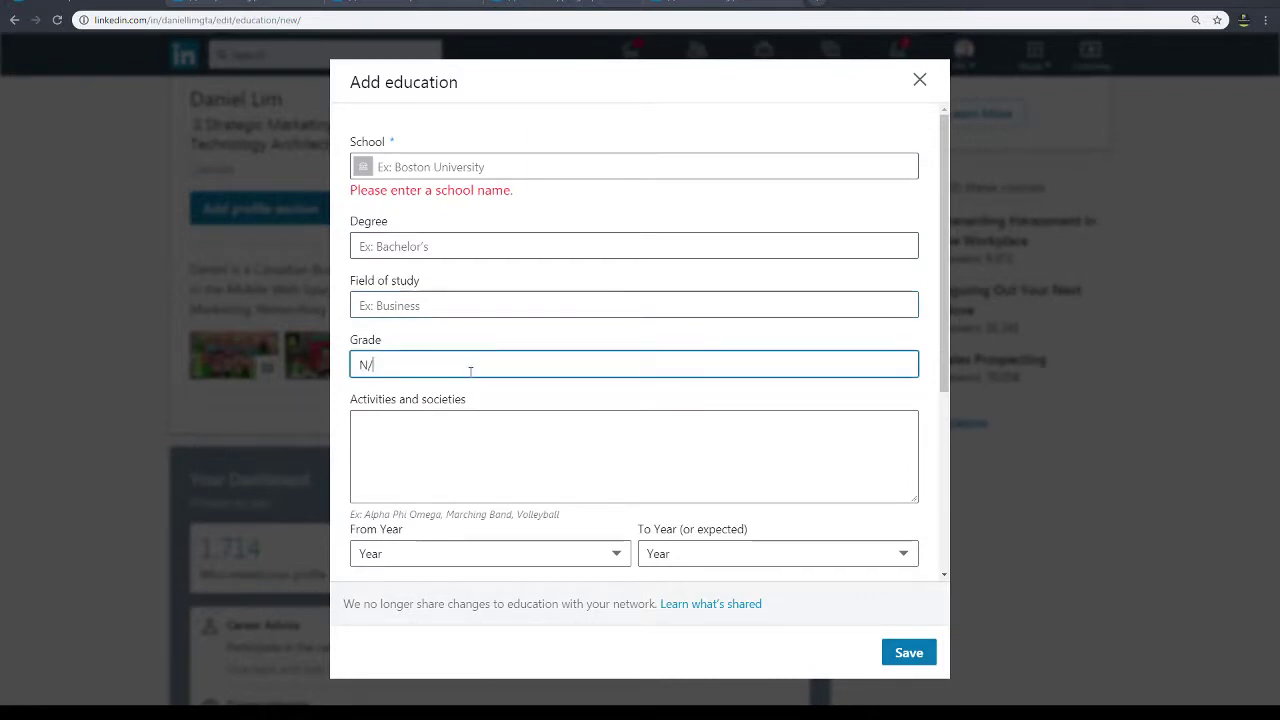
# Go through Activities and societies, From Year and To Year, leaving them empty
pyautogui.click(489, 465)
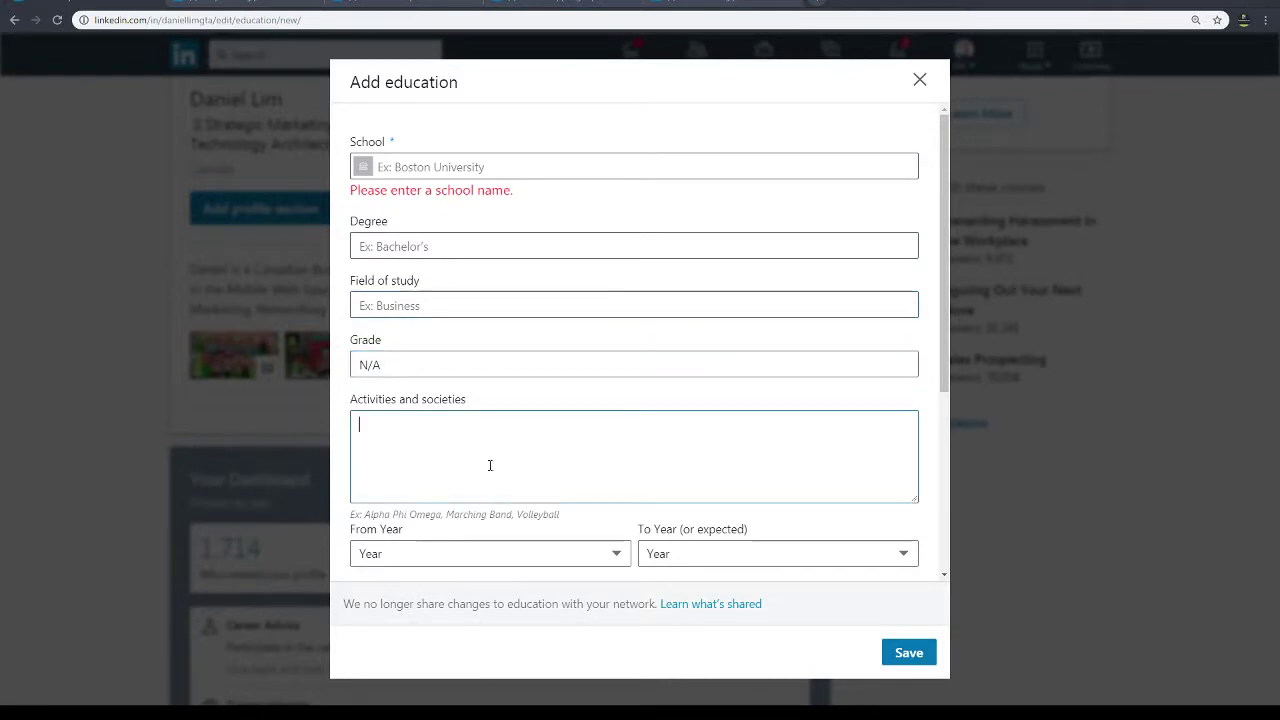
pyautogui.doubleClick(444, 399)
pyautogui.click(603, 437)
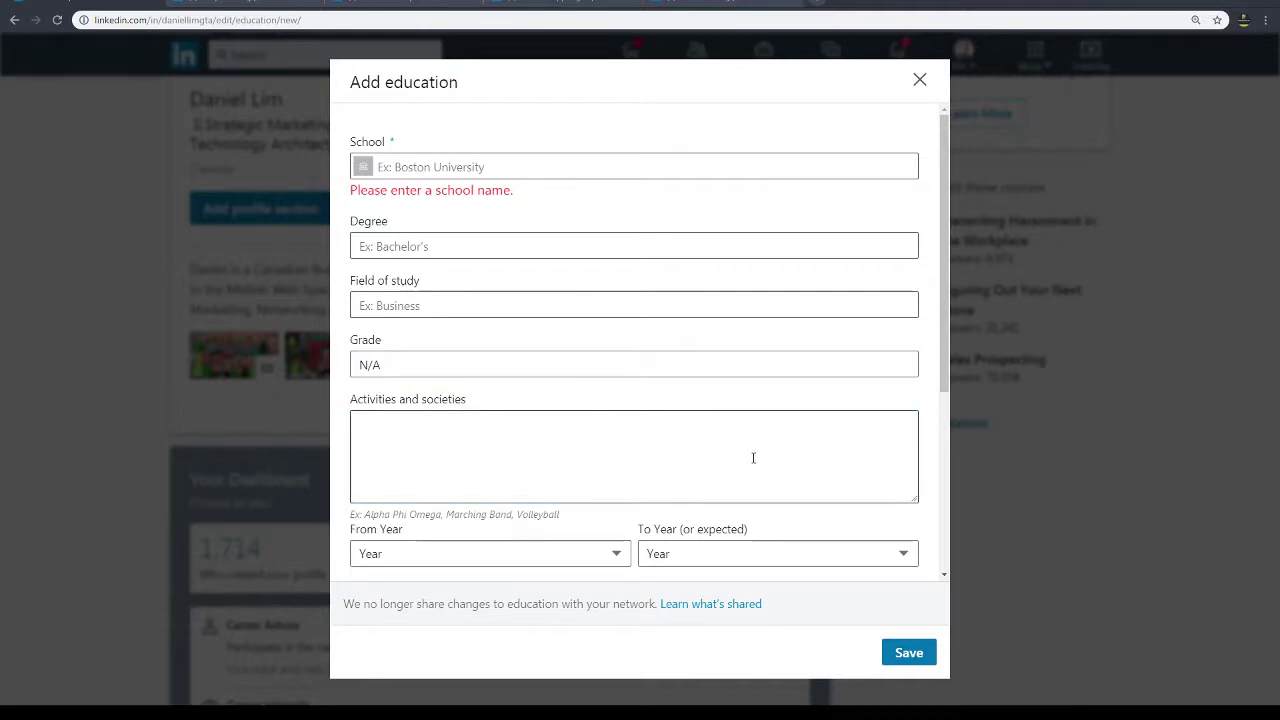
pyautogui.scroll(-1, 587, 455)
pyautogui.click(577, 421)
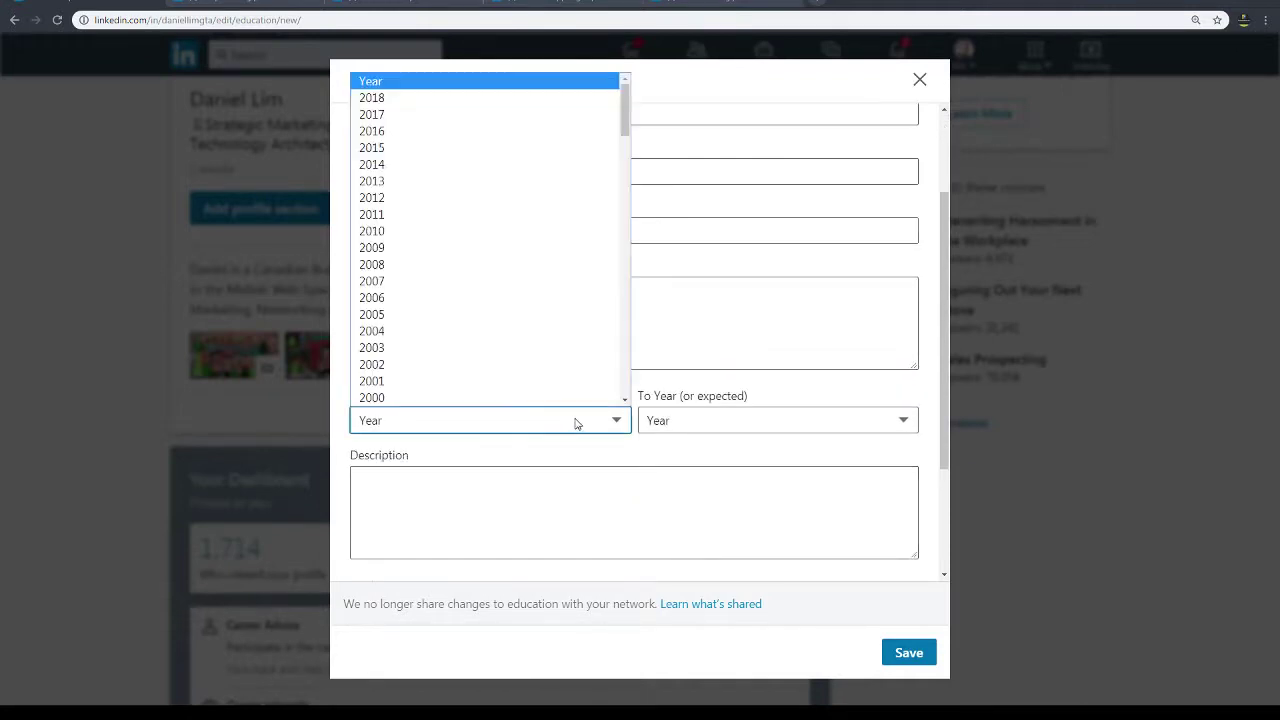
pyautogui.click(749, 421)
pyautogui.click(571, 509)
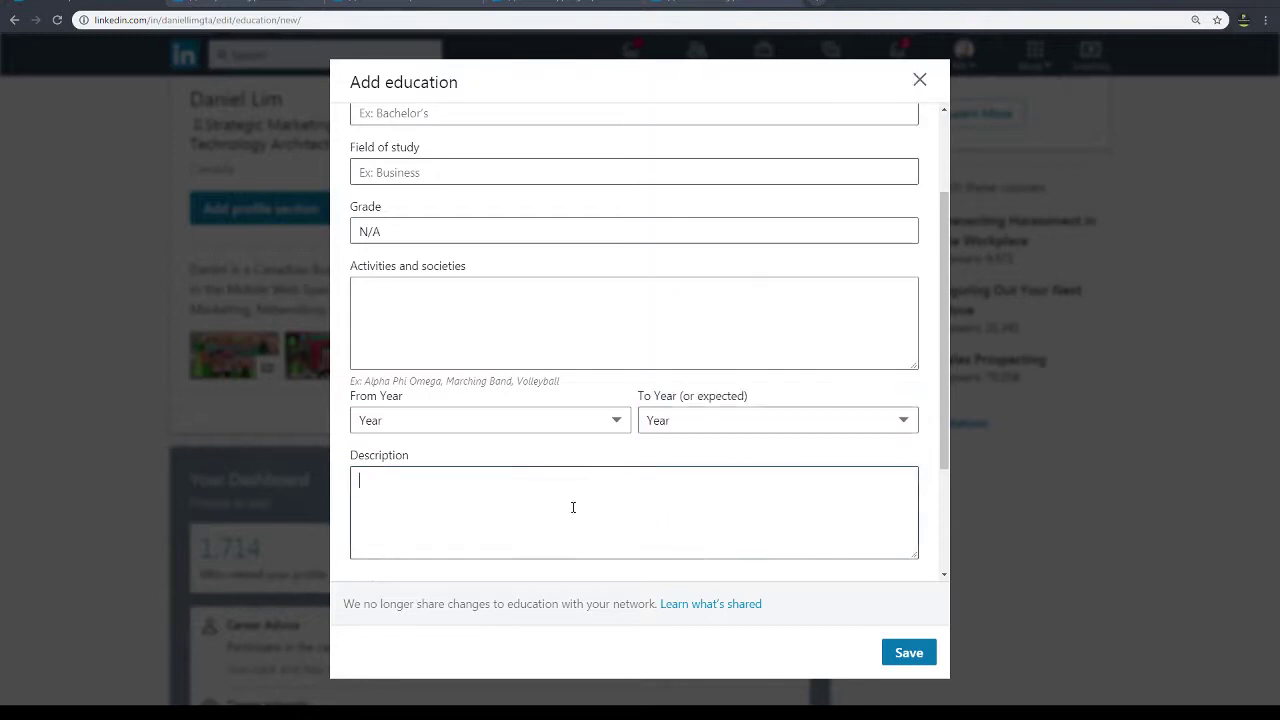
# Attempt to save the entry, then close the form and discard the unsaved education entry
pyautogui.scroll(-1, 616, 455)
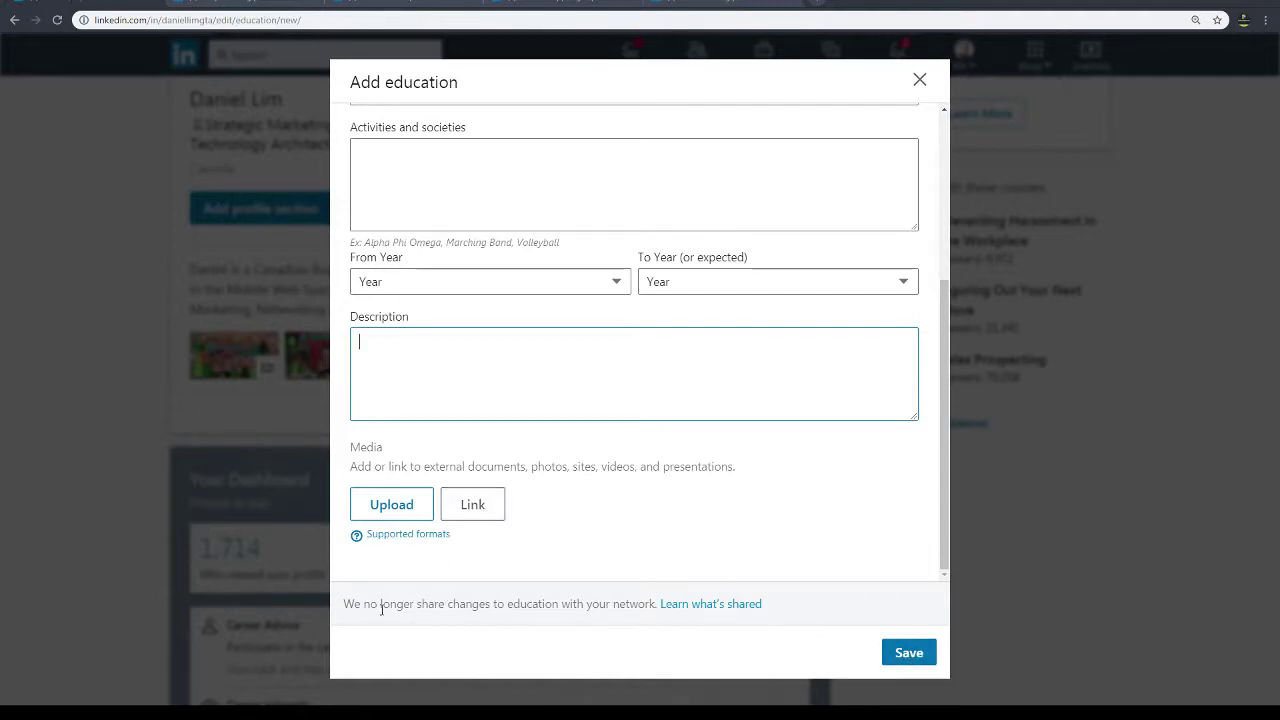
pyautogui.moveTo(340, 603); pyautogui.dragTo(824, 598)
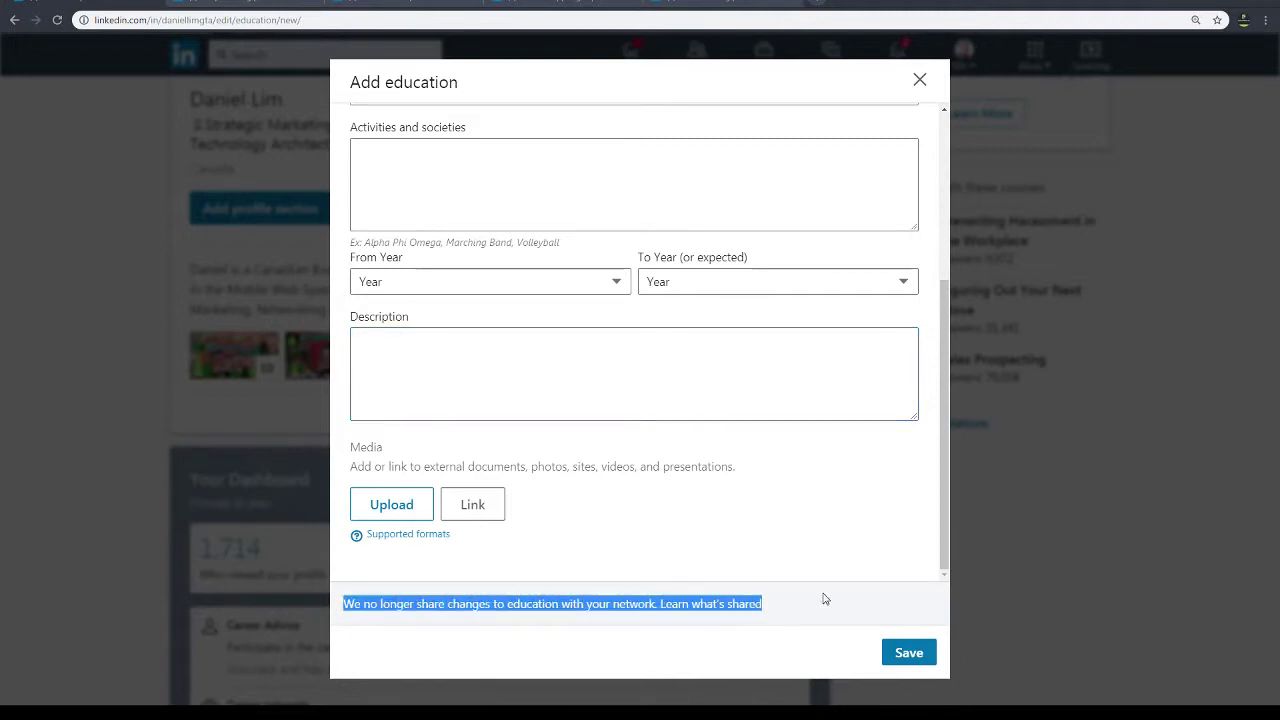
pyautogui.click(727, 536)
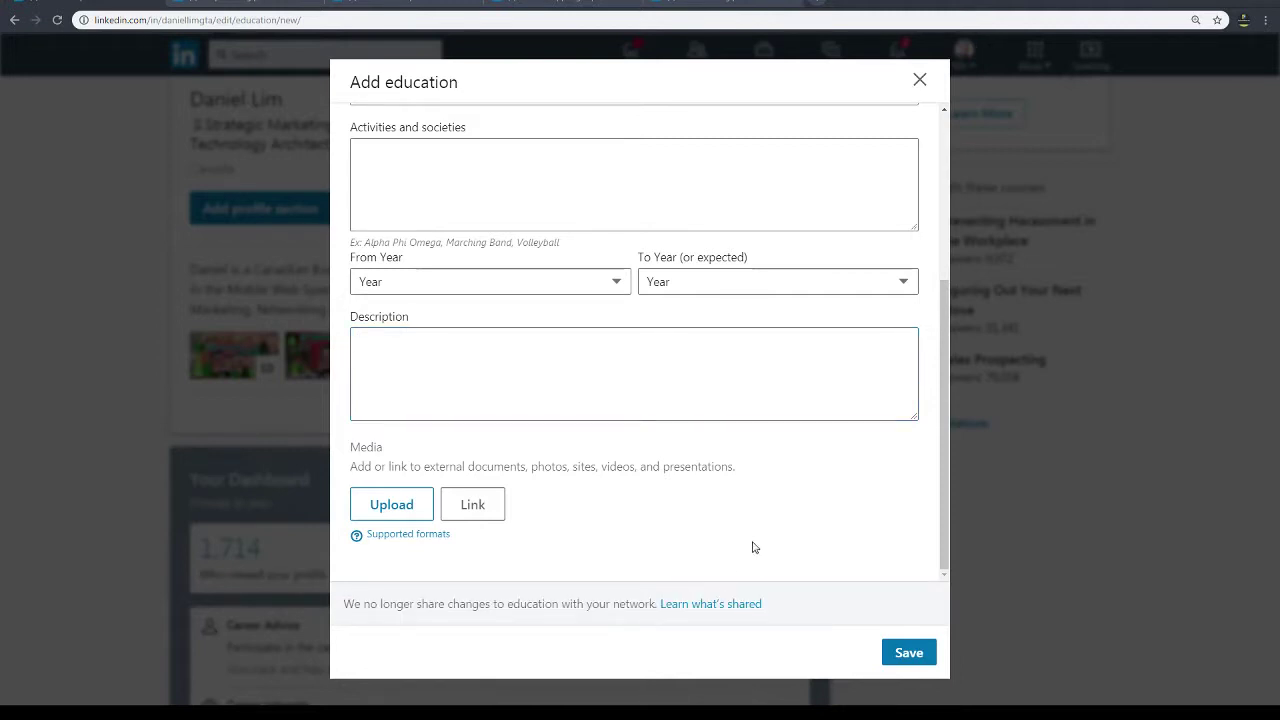
pyautogui.click(909, 652)
pyautogui.click(919, 80)
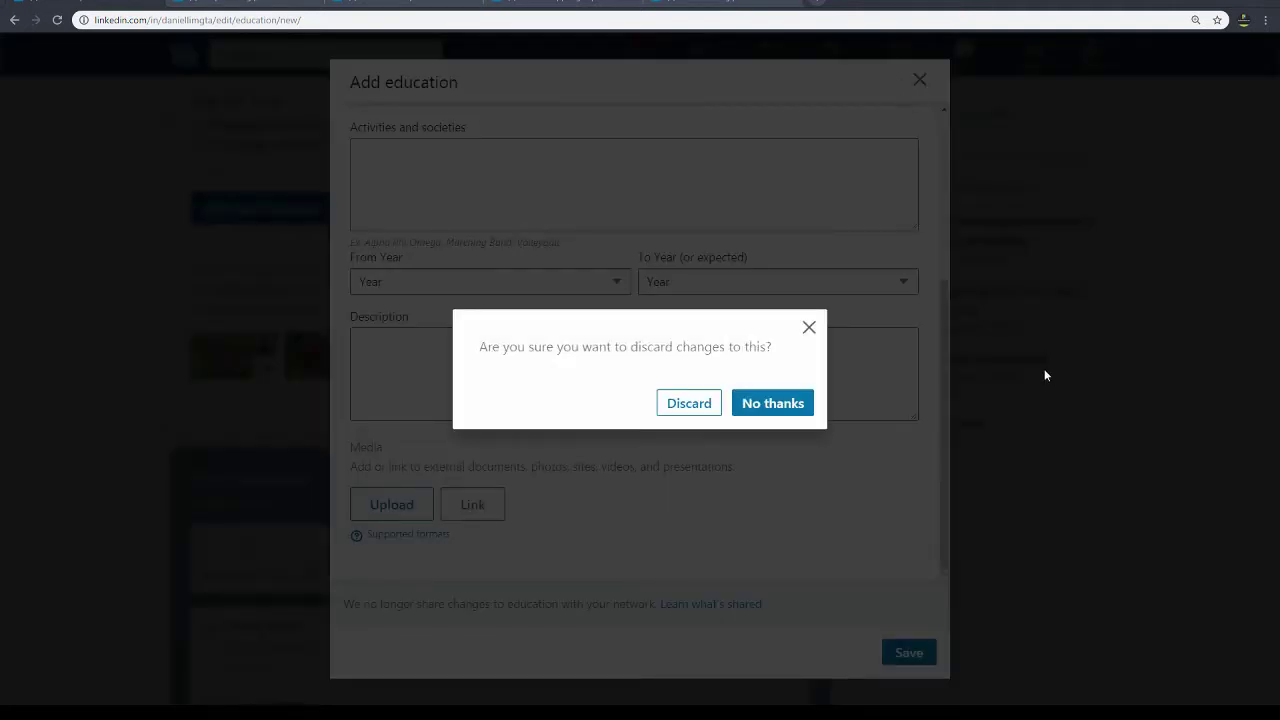
pyautogui.click(689, 403)
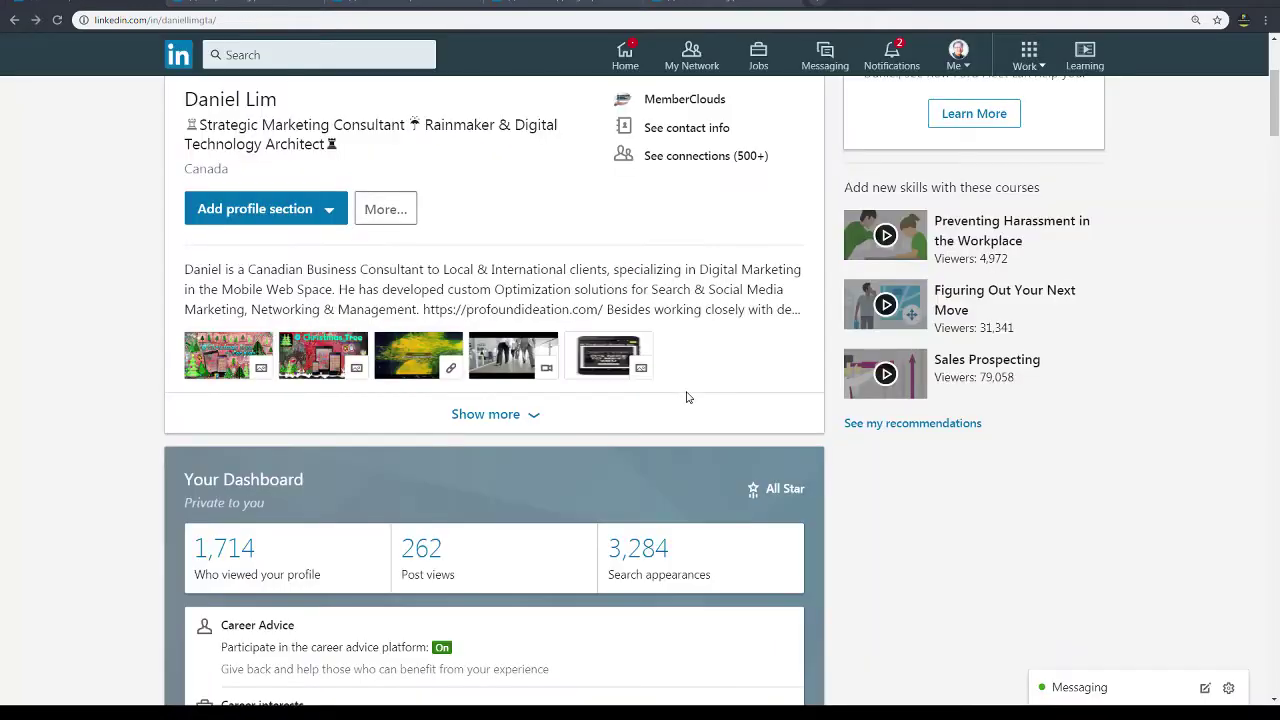